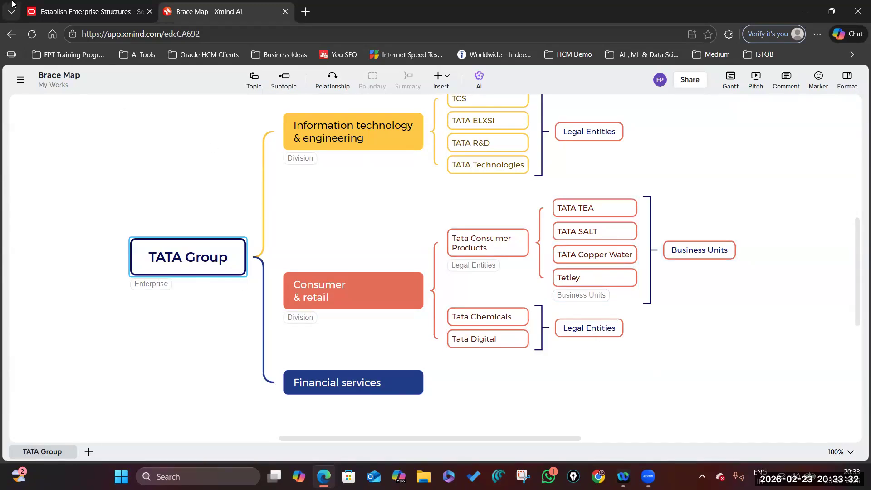
# In the Oracle setup page, leave Enterprise Configuration and reopen the Establish Enterprise Structures task from the Enterprise Profile functional area.
pyautogui.click(84, 11)
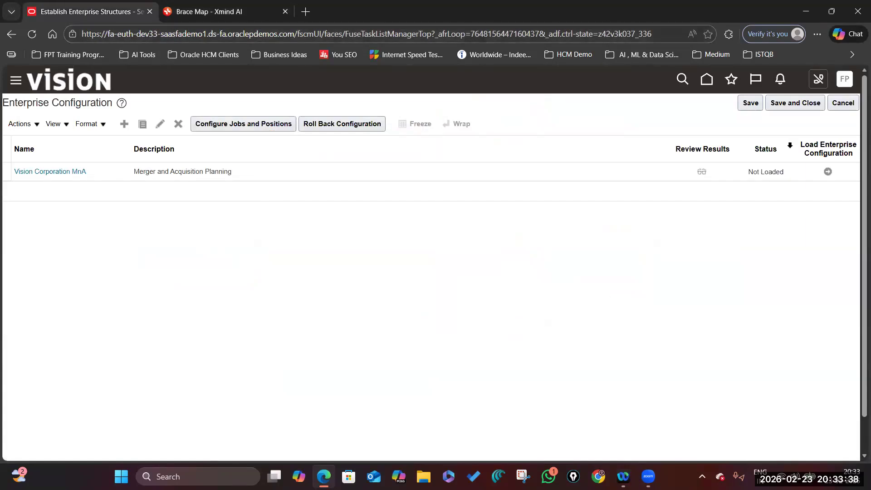
pyautogui.click(844, 104)
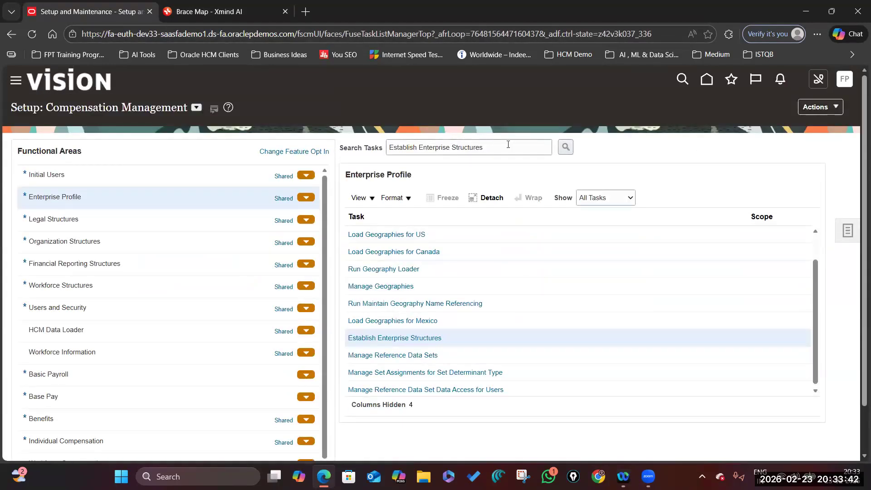
pyautogui.moveTo(511, 144); pyautogui.dragTo(331, 147)
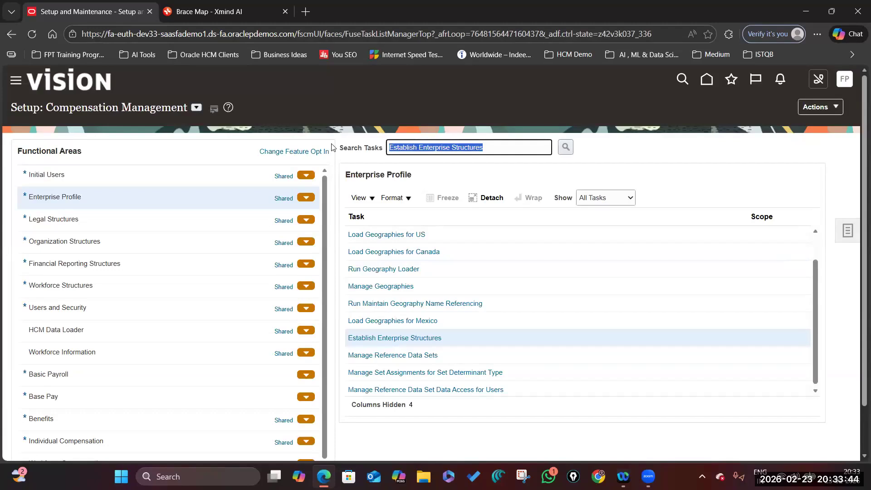
pyautogui.click(375, 338)
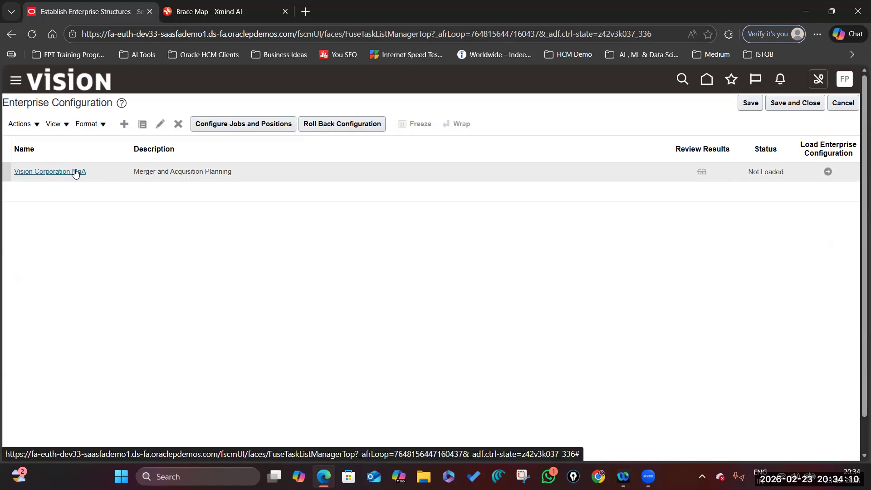
pyautogui.click(244, 171)
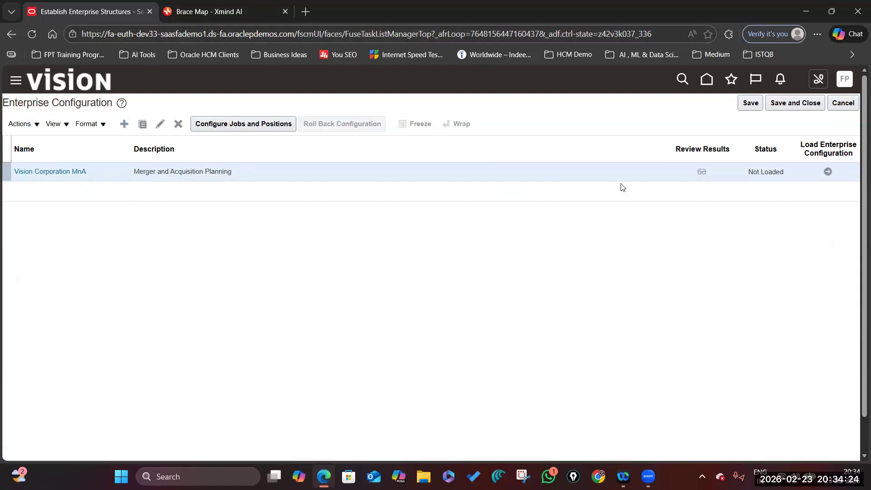
pyautogui.moveTo(142, 174); pyautogui.dragTo(236, 180)
pyautogui.click(285, 172)
# Create a new enterprise configuration with TATA Group as both its name and its description.
pyautogui.click(125, 125)
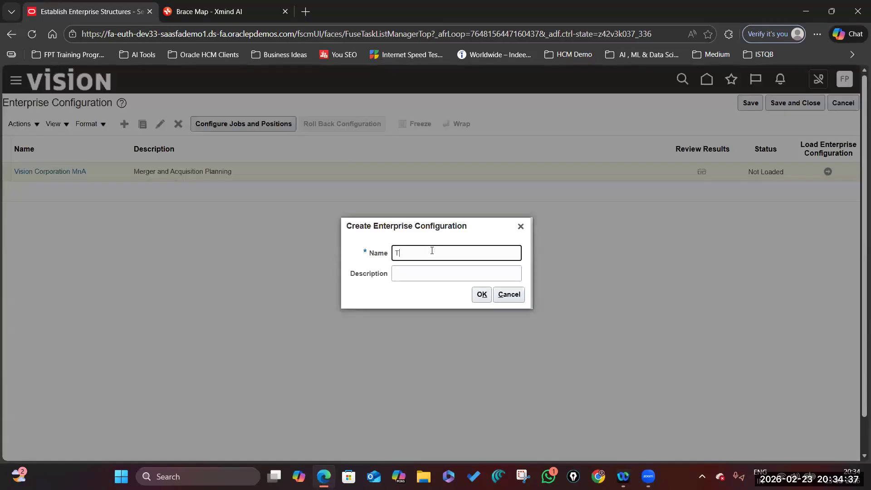
pyautogui.write('TATA Group')
pyautogui.hotkey('ctrl', 'a')
pyautogui.hotkey('ctrl', 'c')
pyautogui.click(440, 275)
pyautogui.hotkey('ctrl', 'v')
pyautogui.click(481, 295)
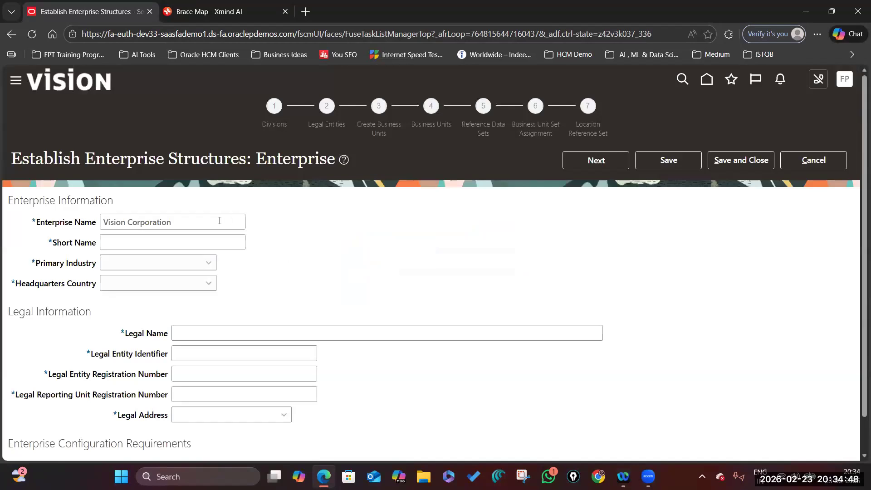
# Set the enterprise name to TATA Group and the short name to TATA.
pyautogui.click(220, 221)
pyautogui.hotkey('ctrl', 'a')
pyautogui.press('BackSpace')
pyautogui.write('TX')
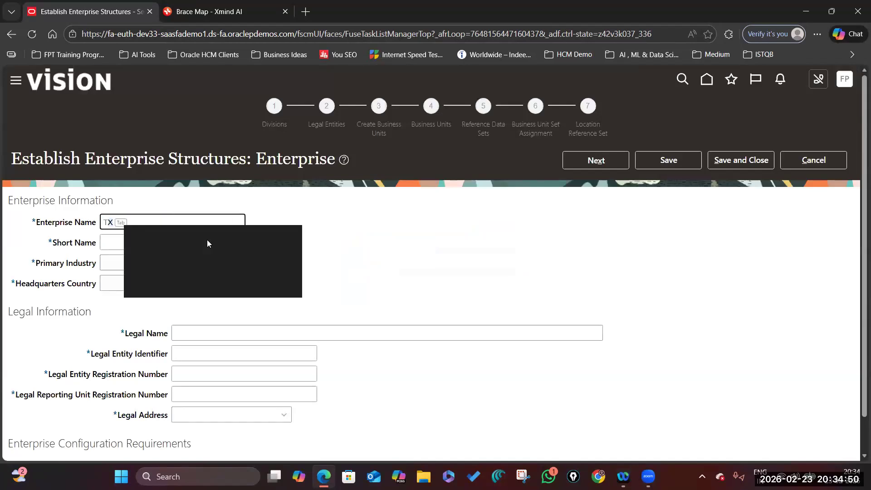
pyautogui.write('ATA')
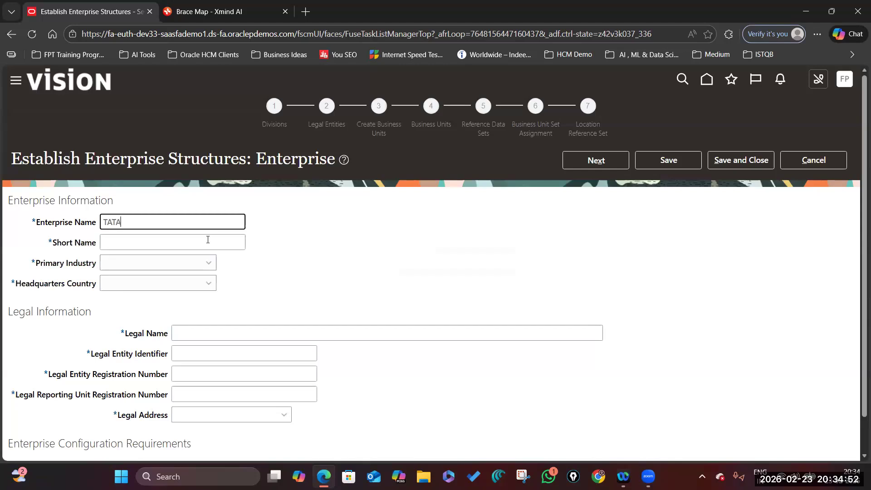
pyautogui.write(' GrOU')
pyautogui.press('BackSpace')
pyautogui.write('oup')
pyautogui.click(207, 240)
pyautogui.write('TATA')
# Set the primary industry to Information and the headquarters country to United States.
pyautogui.click(207, 262)
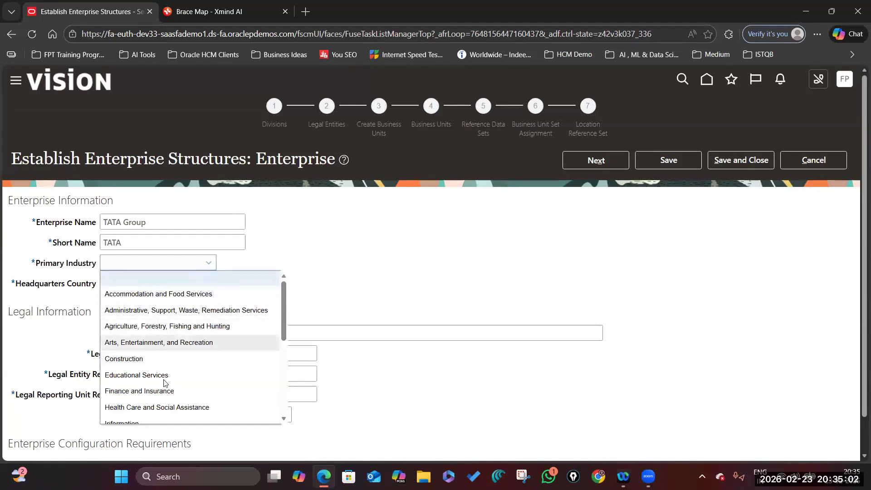
pyautogui.press('i')
pyautogui.press('Return')
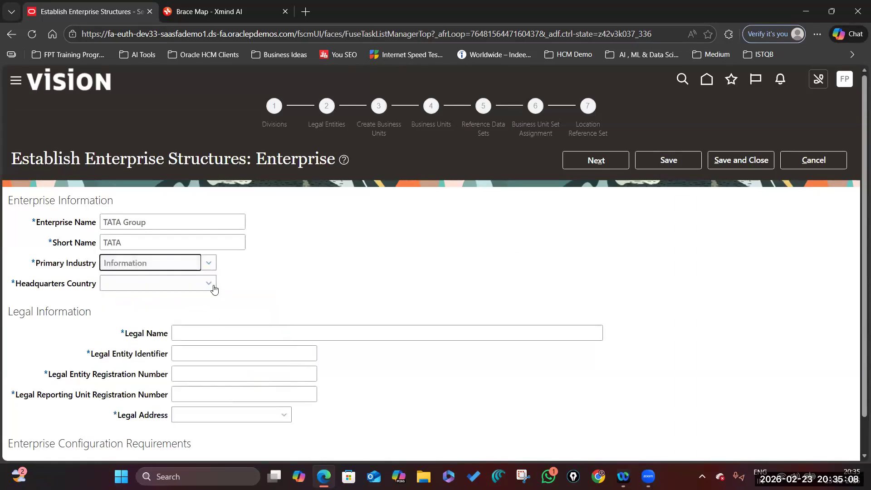
pyautogui.scroll(-1, 186, 241)
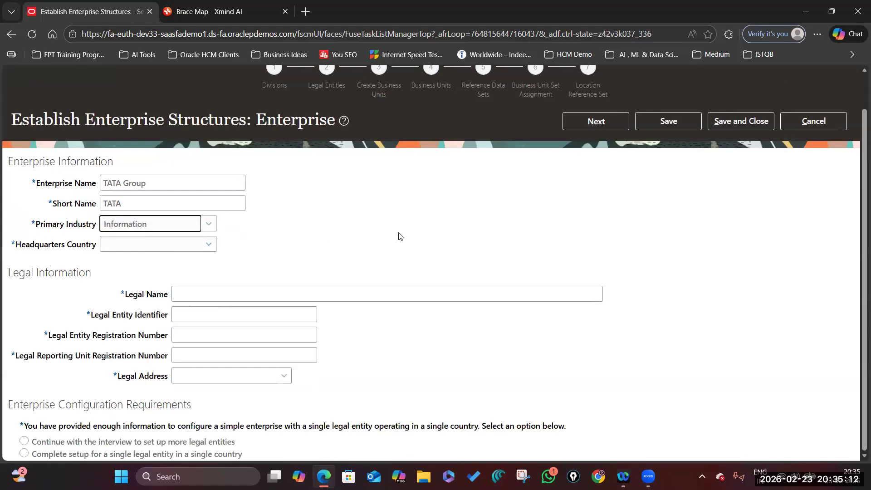
# Enter legal name TATA Sons Pvt Ltd, identifier TATA LE, registration numbers TATA LE 6945 and TATA LRU 6945, and create legal address TATA Group HQ.
pyautogui.click(177, 298)
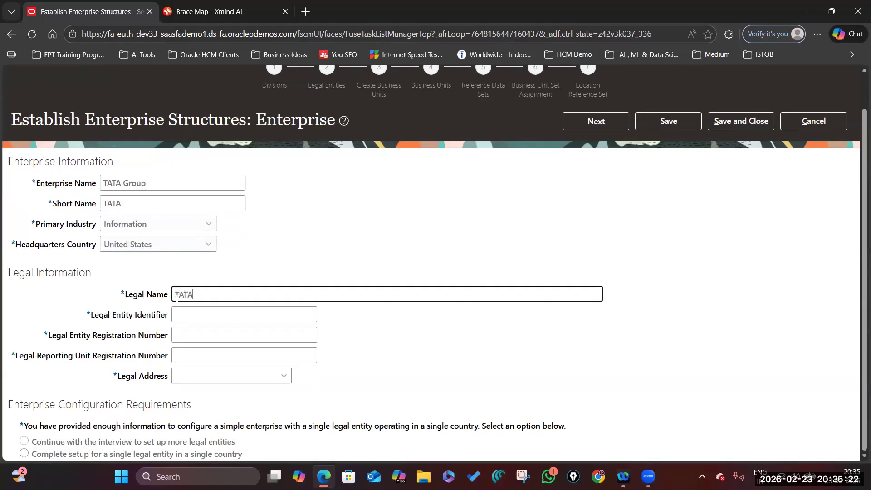
pyautogui.write('TATA Sons Pvt Ltd')
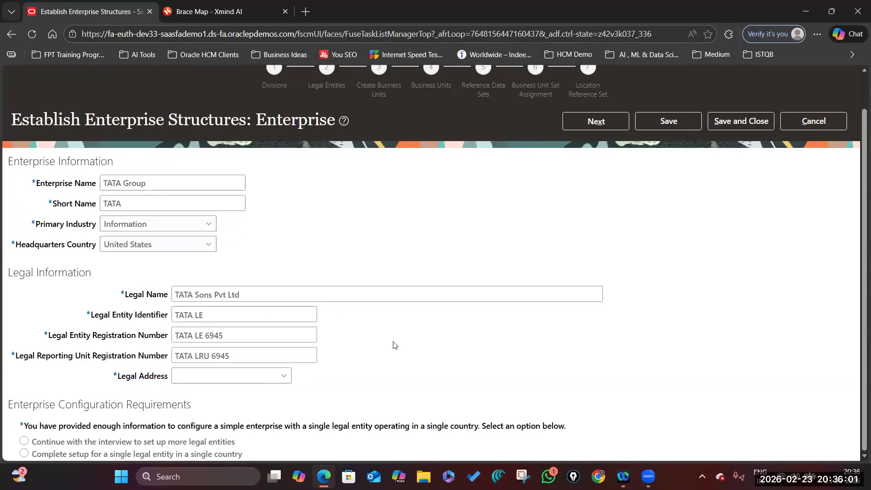
pyautogui.click(232, 376)
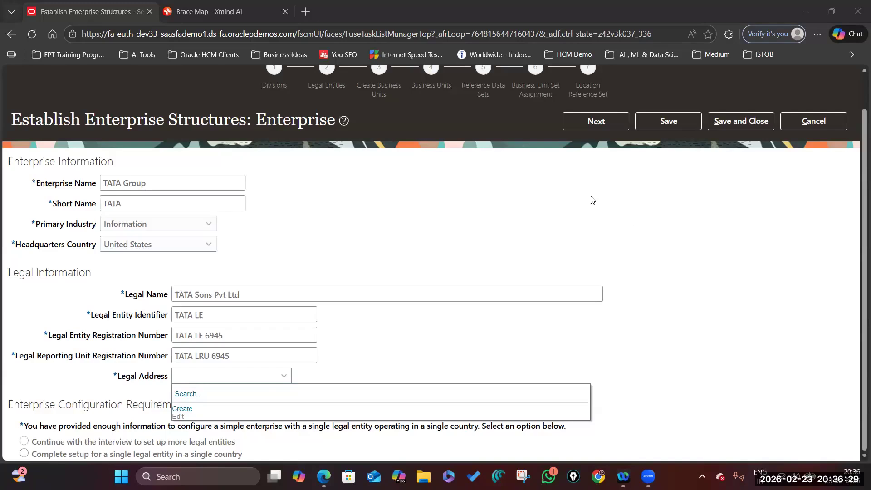
pyautogui.click(182, 409)
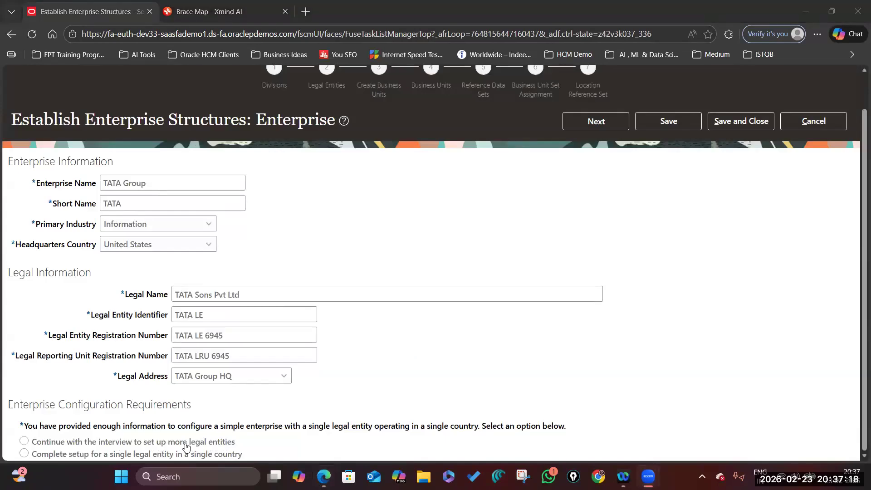
# Check the legal entities in the Xmind brace map, choose to continue the interview for more legal entities, and proceed to Divisions.
pyautogui.hotkey('ctrl', 'Tab')
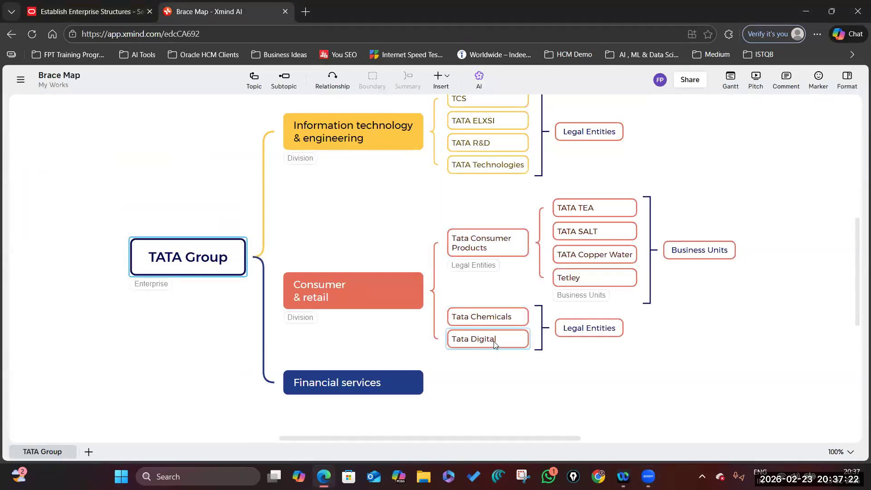
pyautogui.scroll(1, 511, 305)
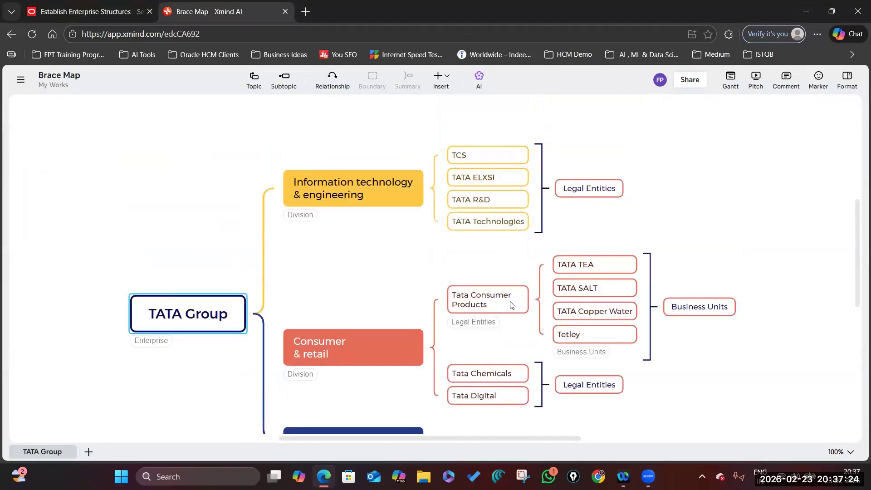
pyautogui.click(99, 17)
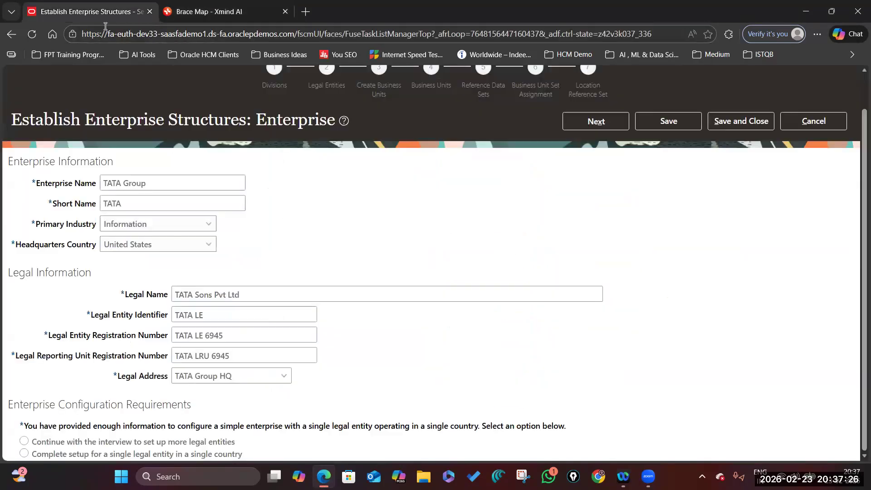
pyautogui.click(35, 441)
pyautogui.click(595, 121)
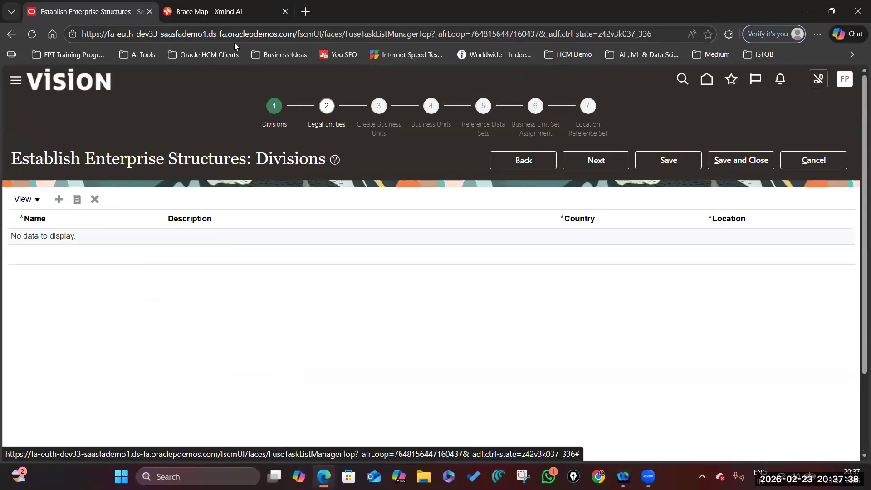
# Using the brace map, add divisions IT (Information technology & engineering) and CR (Consumer & retail), both in United States at TATA Group HQ.
pyautogui.click(207, 12)
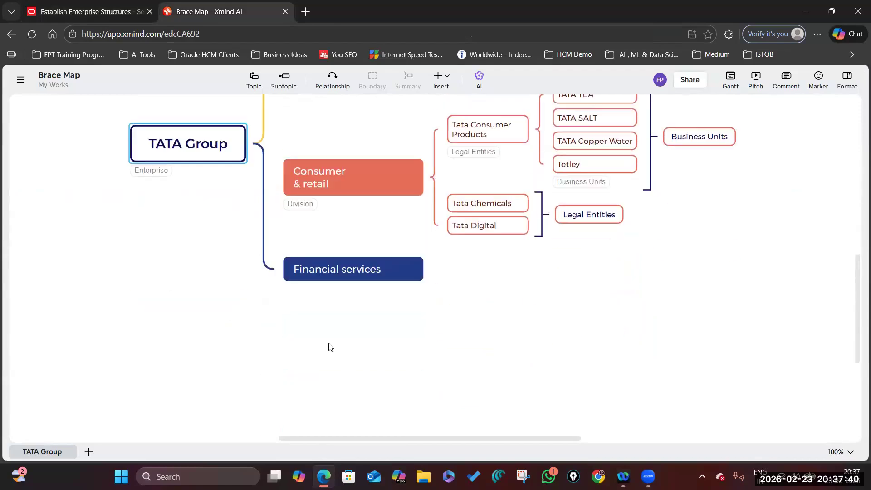
pyautogui.scroll(1, 331, 347)
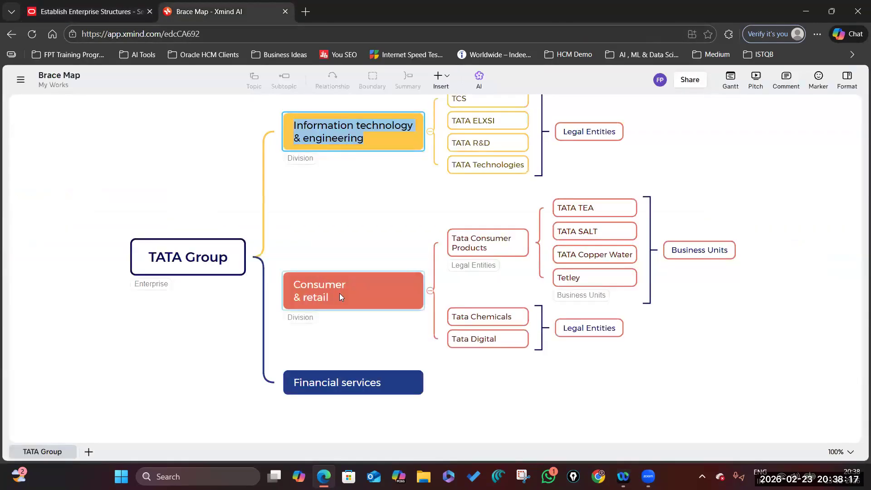
pyautogui.doubleClick(339, 294)
pyautogui.click(109, 16)
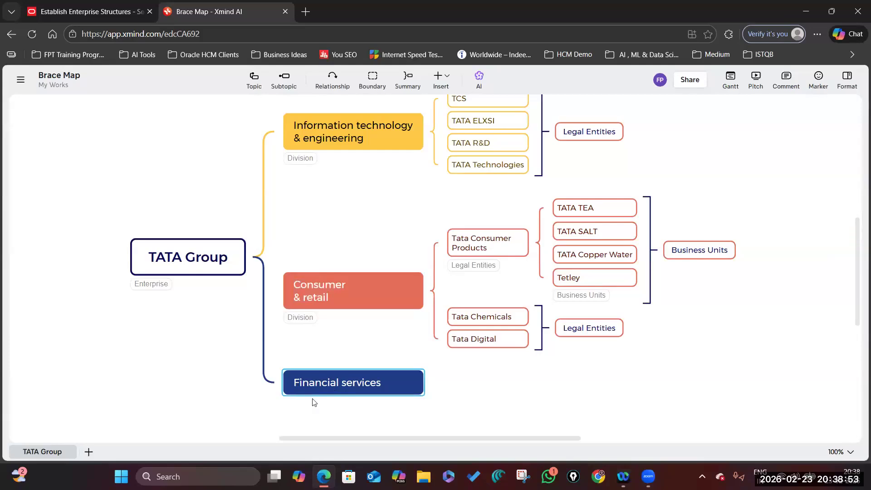
pyautogui.scroll(1, 375, 213)
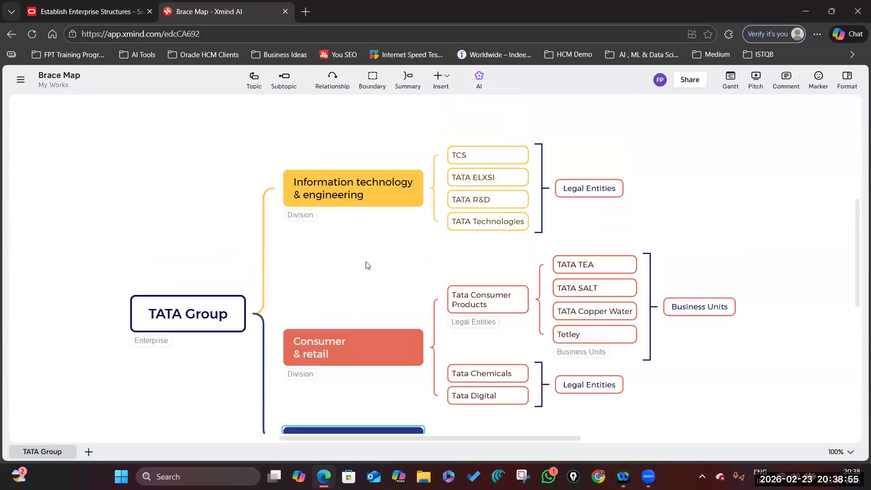
# Delete the blank division row above CR and IT and proceed to the Legal Entities stage.
pyautogui.click(132, 12)
pyautogui.click(86, 240)
pyautogui.click(95, 200)
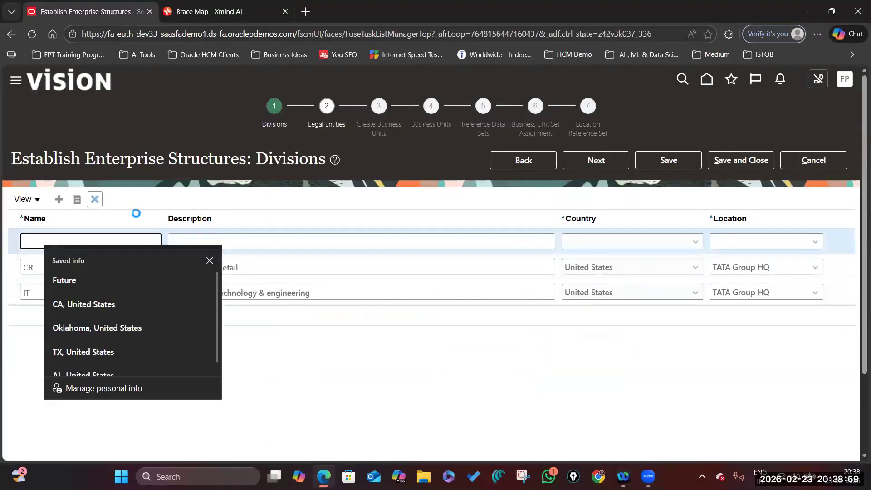
pyautogui.click(586, 159)
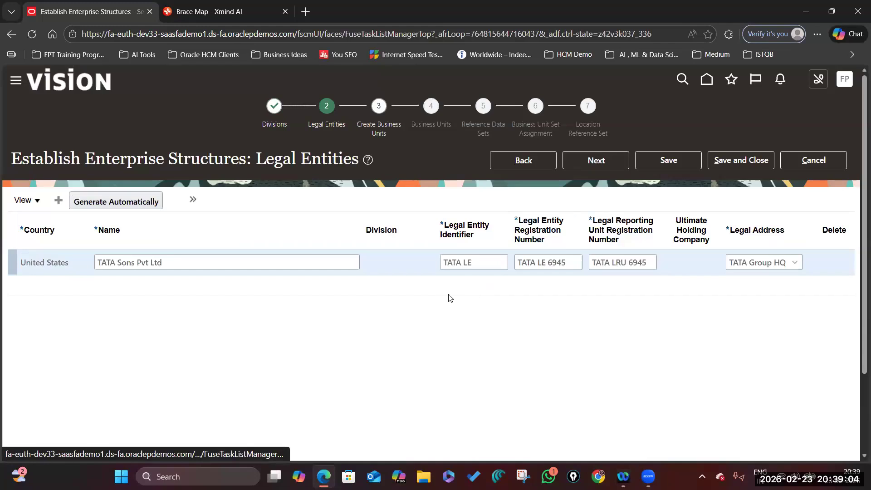
pyautogui.moveTo(257, 158); pyautogui.dragTo(359, 159)
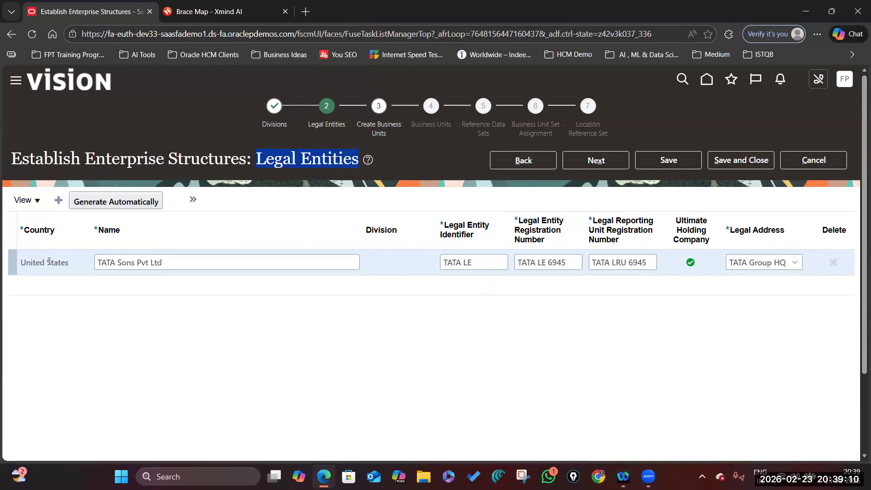
pyautogui.moveTo(163, 262); pyautogui.dragTo(96, 265)
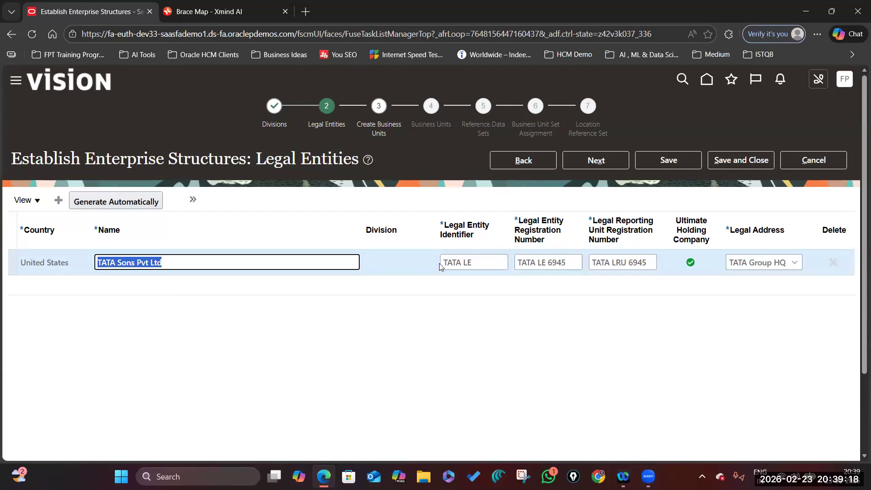
# Add the United States legal entity TCS in division IT, with identifier TCS LE and registration numbers TCS LE 6945 and TCS LRU 6945.
pyautogui.click(58, 201)
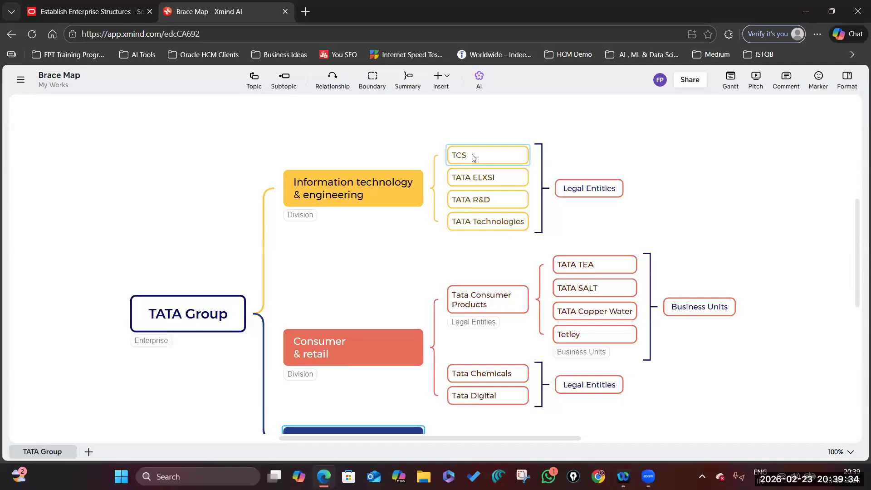
pyautogui.click(473, 157)
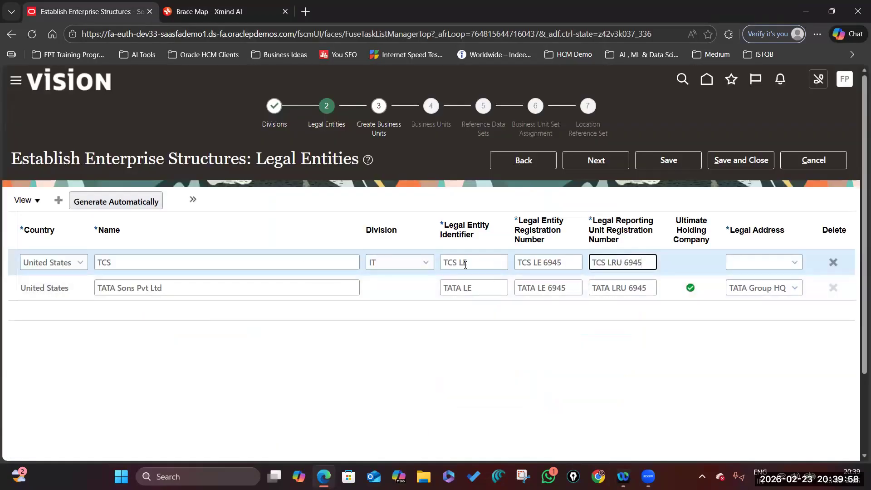
pyautogui.click(782, 330)
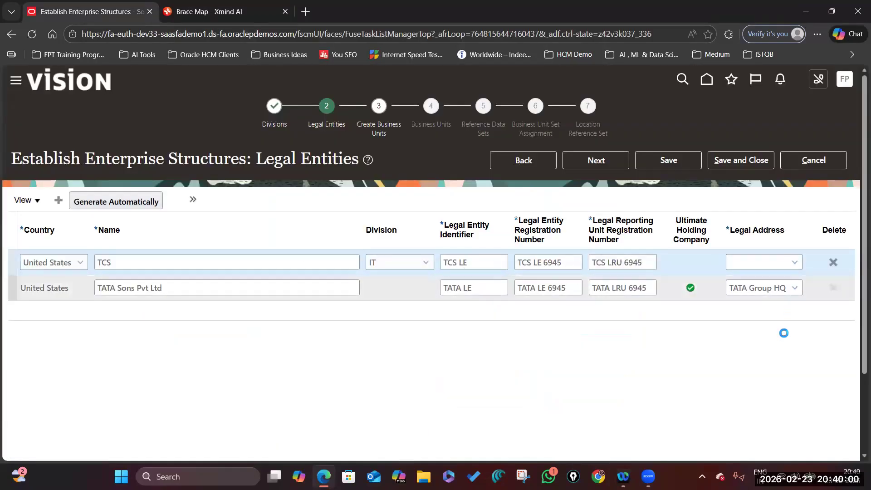
# Create the legal address TCS Head Quarters USA and assign it to the TCS legal entity.
pyautogui.click(794, 263)
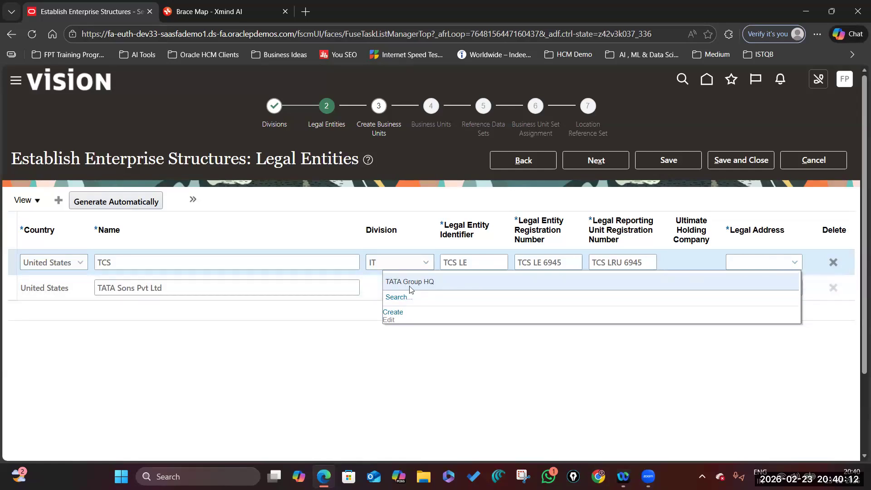
pyautogui.click(394, 314)
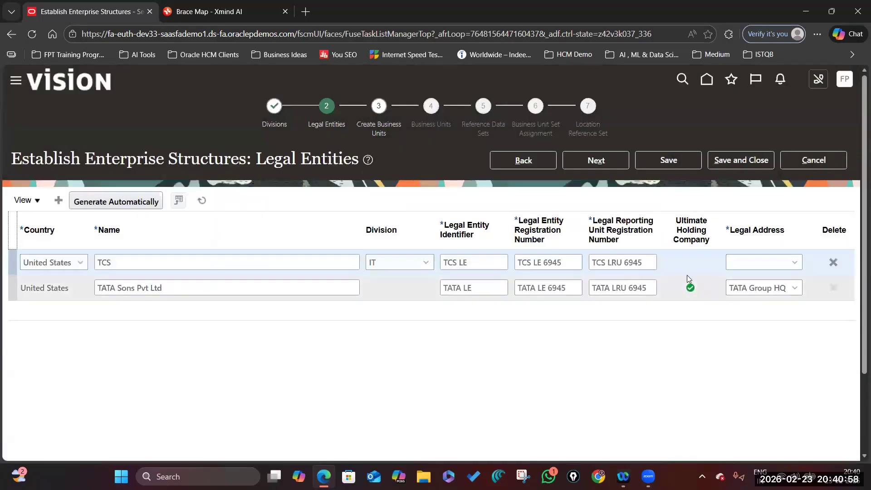
pyautogui.click(795, 262)
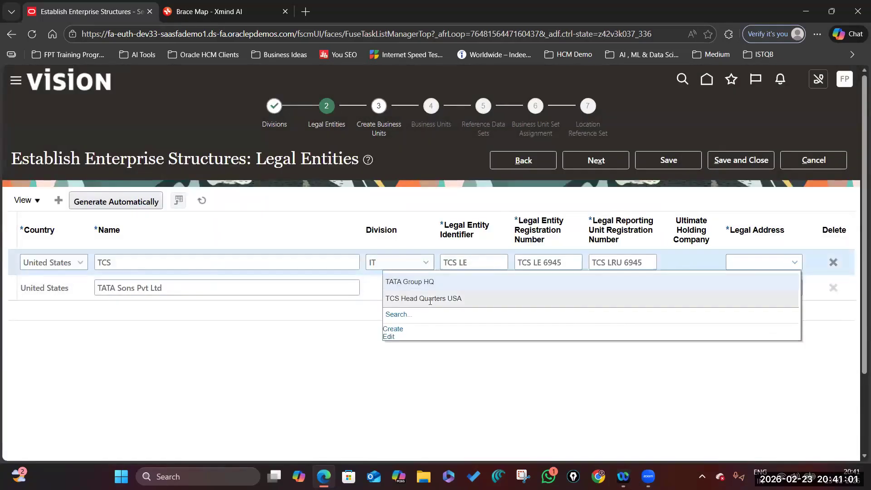
pyautogui.click(443, 299)
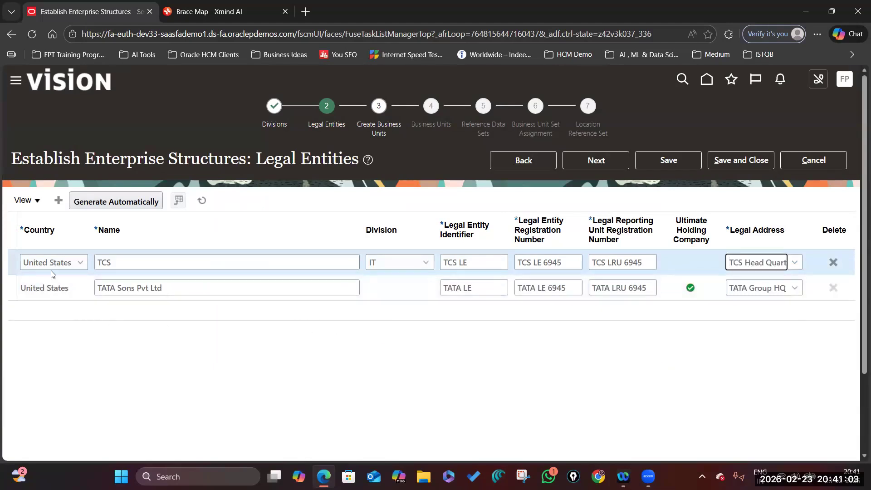
# Add a United States legal entity named TATA ELXSI in division IT, copying its name from the brace map.
pyautogui.click(57, 203)
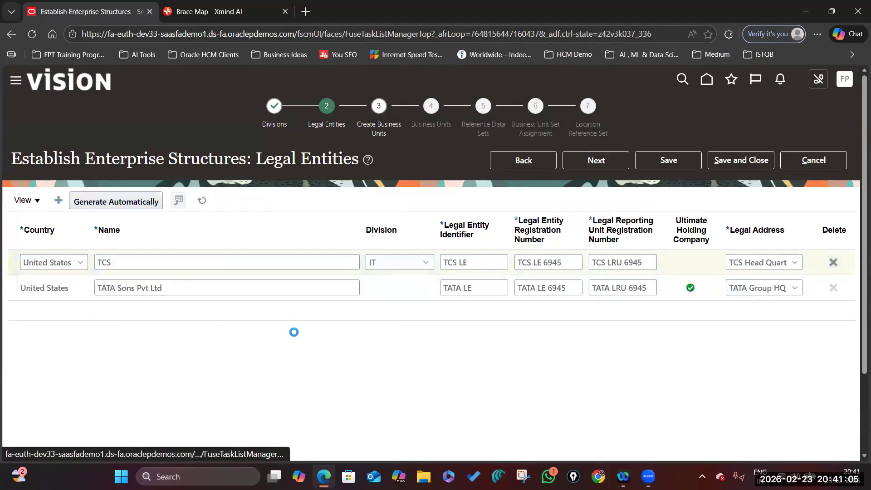
pyautogui.hotkey('ctrl', 'Tab')
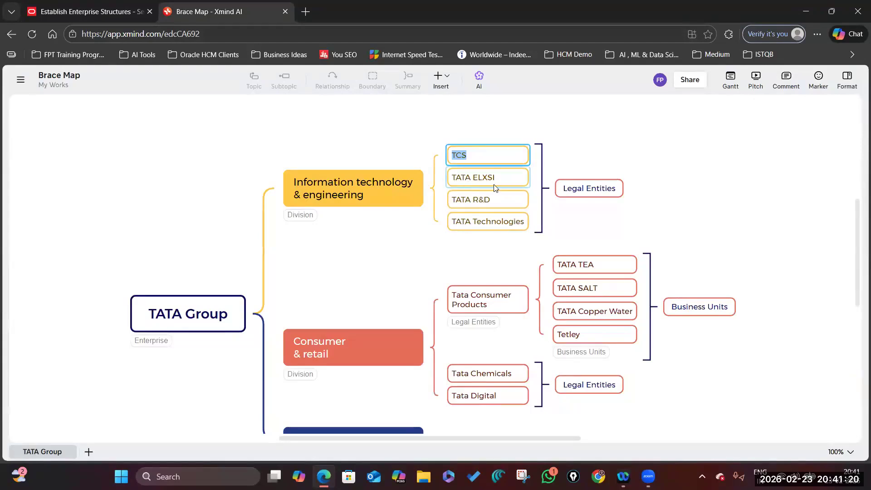
pyautogui.doubleClick(454, 179)
pyautogui.hotkey('ctrl', 'c')
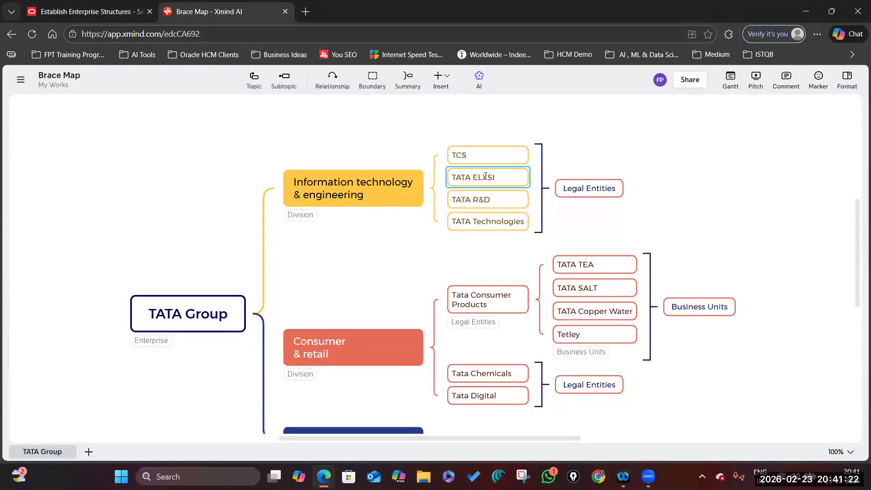
pyautogui.click(99, 19)
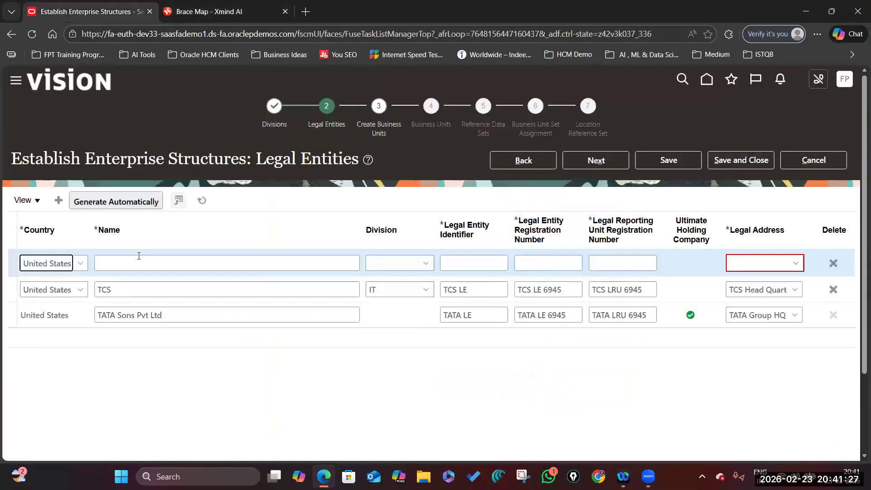
pyautogui.click(137, 261)
pyautogui.hotkey('ctrl', 'v')
pyautogui.click(426, 263)
pyautogui.click(414, 294)
# Give TATA ELXSI identifier TXS LE, registration numbers TXS LE 6945 and TXS LRU 6945, and a newly created legal address TATA ELXSI HQ.
pyautogui.click(476, 262)
pyautogui.write('TXS')
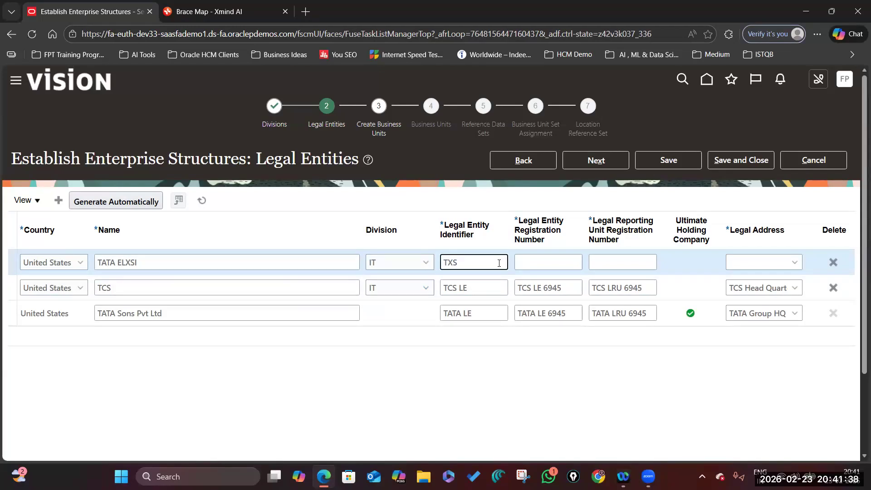
pyautogui.write(' LE')
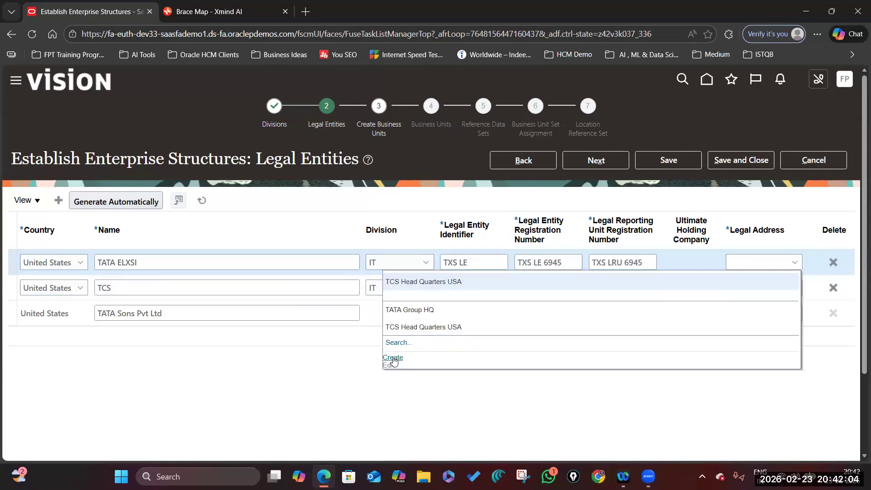
pyautogui.click(583, 355)
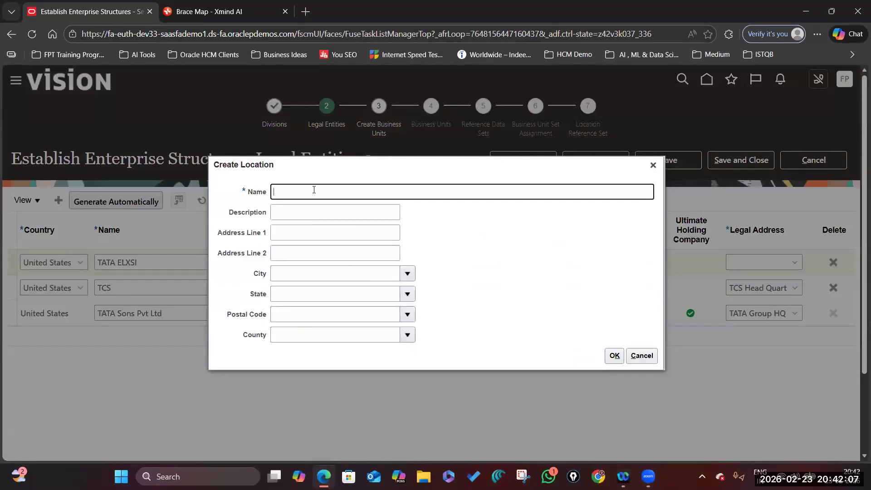
pyautogui.write('TATA ELXSI HQ')
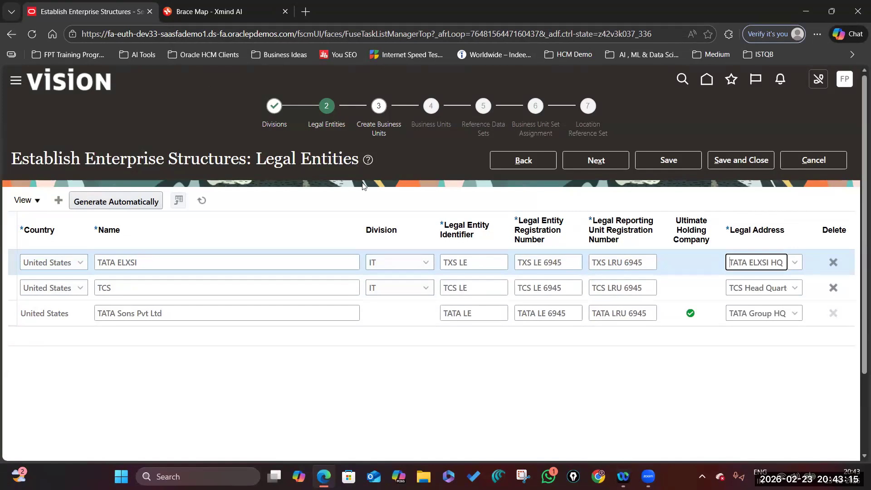
# Add a United States legal entity named TCP US LE and append US LE to the TCS and TATA ELXSI names.
pyautogui.hotkey('ctrl', 'Tab')
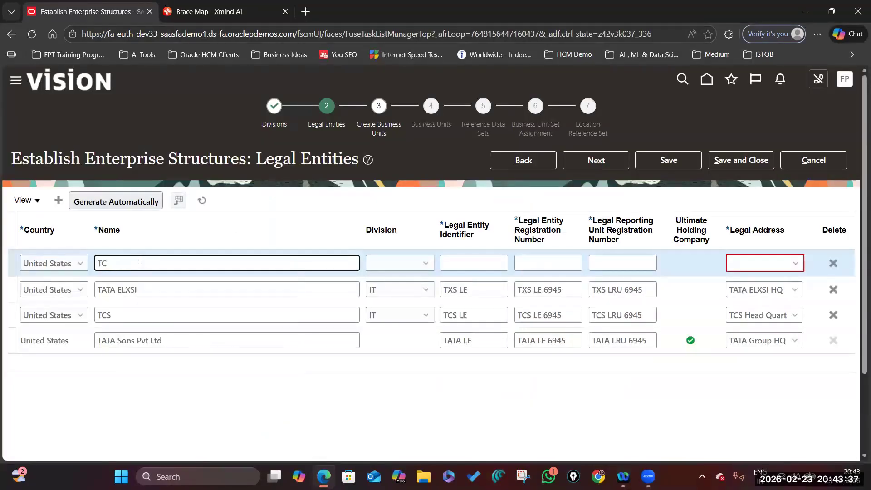
pyautogui.write('P US LE')
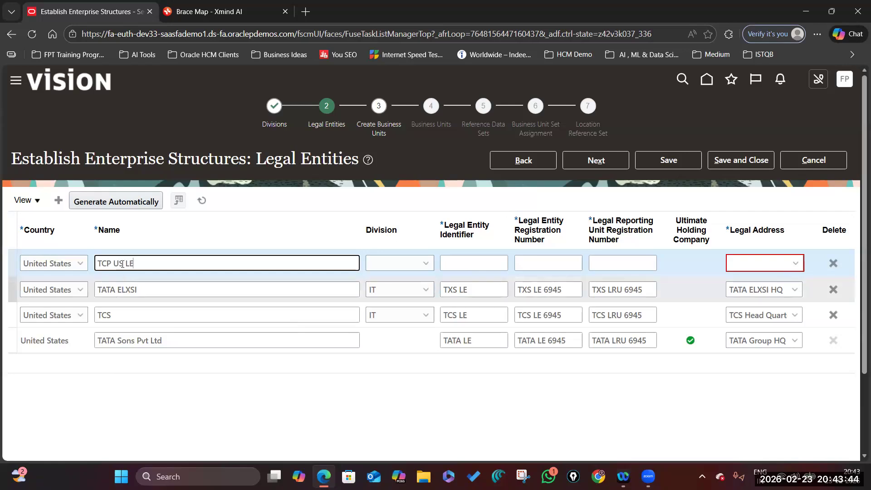
pyautogui.moveTo(114, 263); pyautogui.dragTo(137, 263)
pyautogui.hotkey('ctrl', 'c')
pyautogui.click(125, 315)
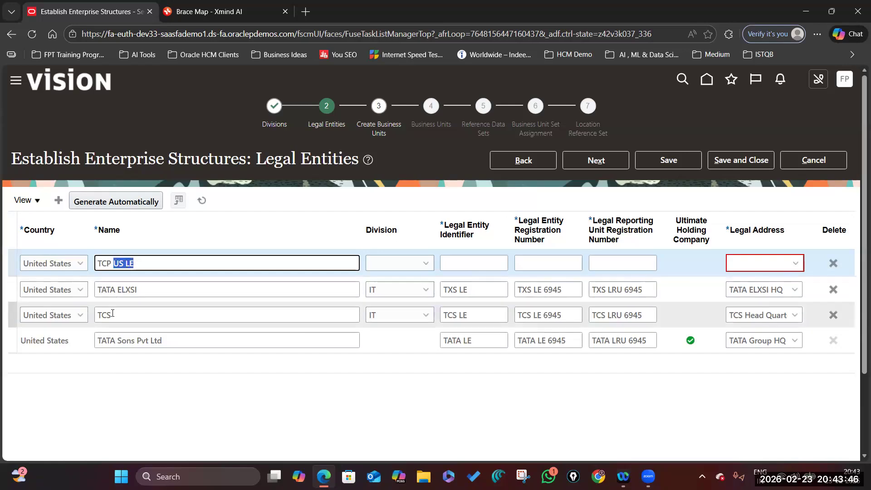
pyautogui.press('Escape')
pyautogui.hotkey('ctrl', 'v')
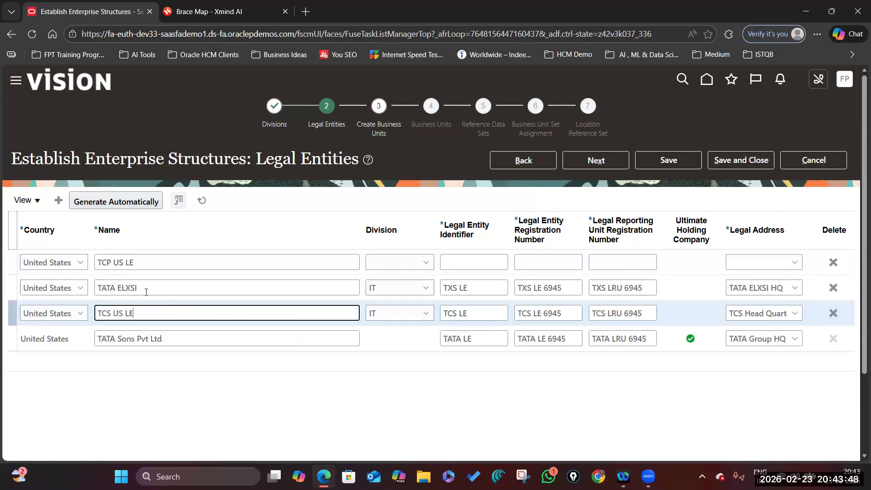
pyautogui.click(152, 284)
pyautogui.hotkey('ctrl', 'v')
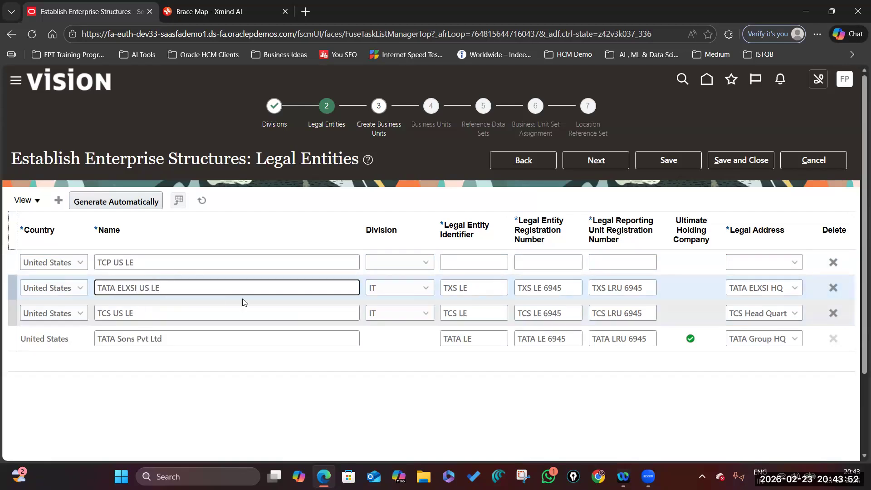
# Assign the TCP US LE legal entity to division CR and set its legal entity identifier to TCP LE.
pyautogui.click(426, 263)
pyautogui.click(411, 285)
pyautogui.click(425, 262)
pyautogui.click(389, 311)
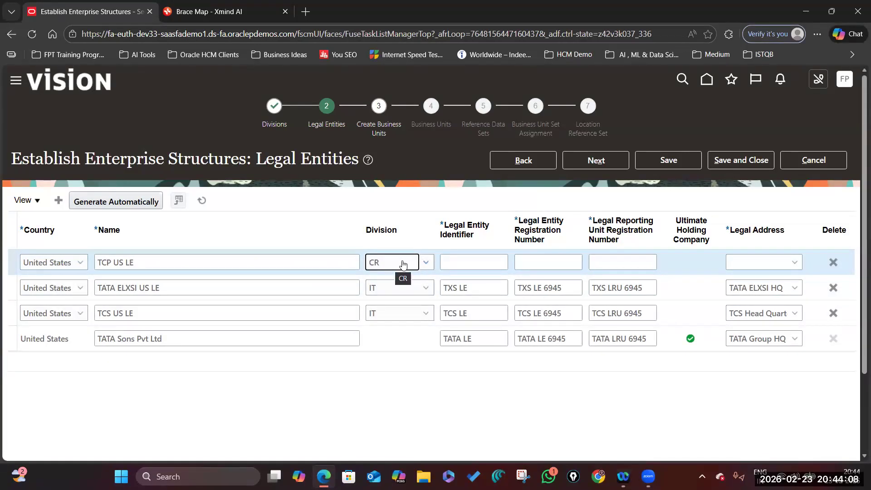
pyautogui.click(465, 260)
pyautogui.write('TCP LE')
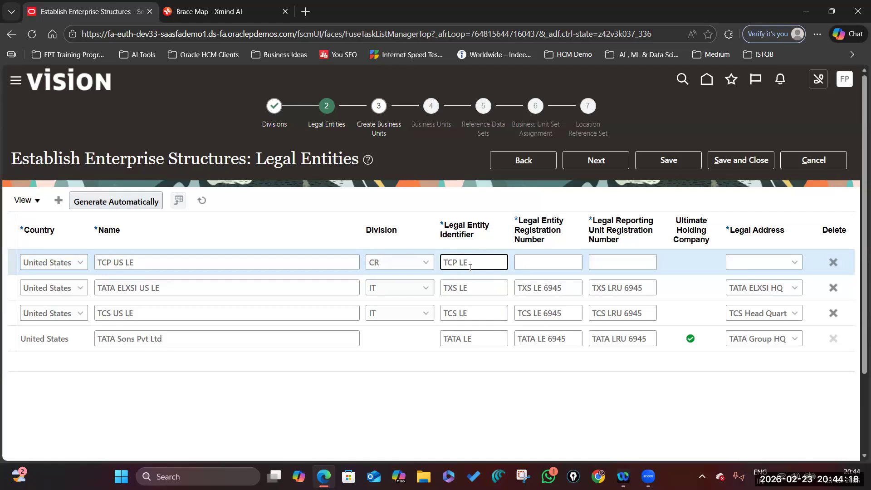
# Enter registration numbers TCP LE 6945 and TCP LRU 6945 for TCP US LE and create its TCP headquarters legal address.
pyautogui.click(549, 263)
pyautogui.write('TCP L')
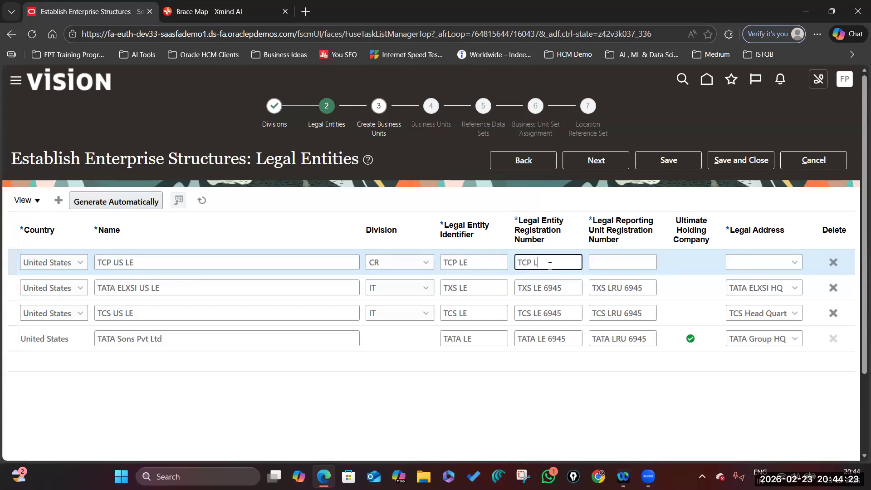
pyautogui.write('E 6945')
pyautogui.click(599, 263)
pyautogui.write('TCP LRU 6945')
pyautogui.click(794, 262)
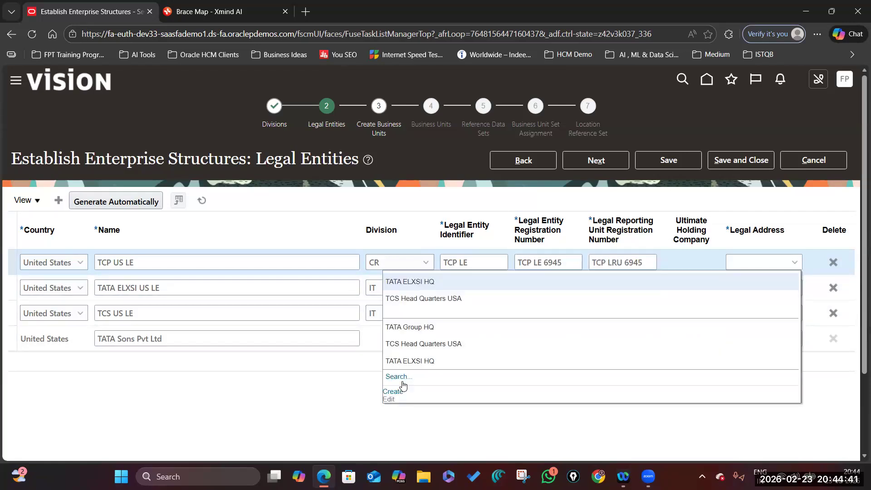
pyautogui.click(393, 391)
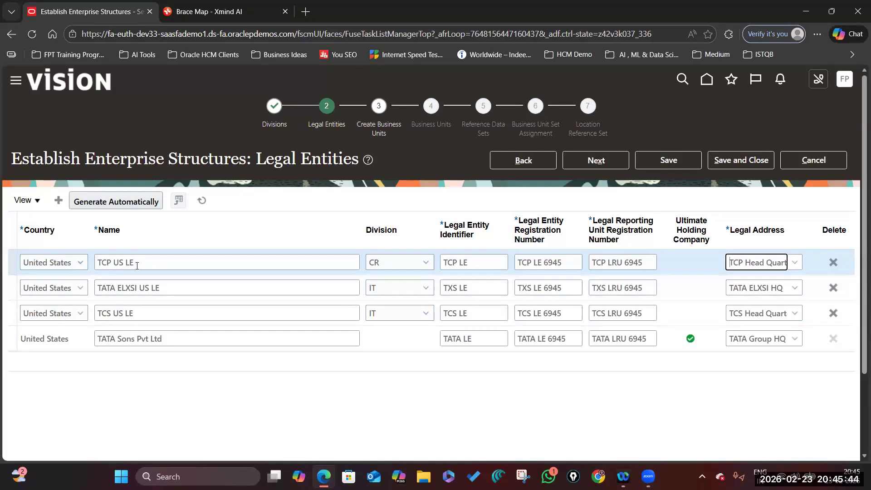
# Consult the brace map and add the United States legal entity TATA Chemicals US LE in division CR.
pyautogui.click(249, 16)
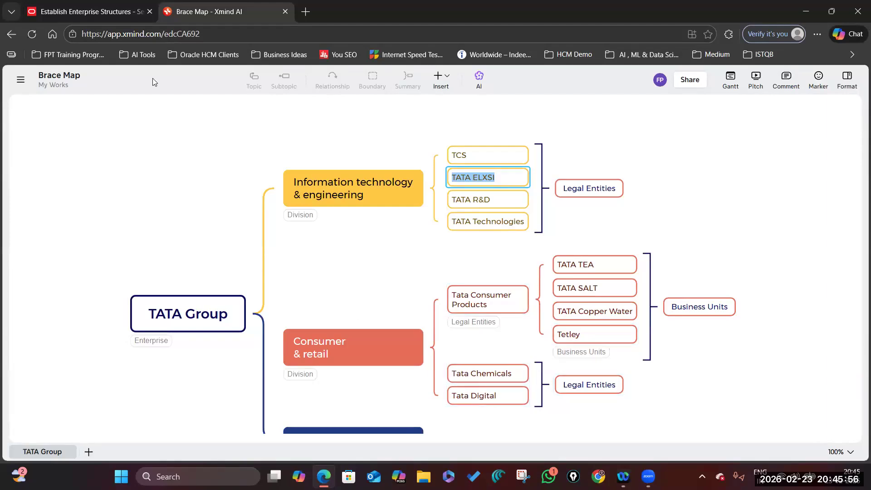
pyautogui.click(110, 9)
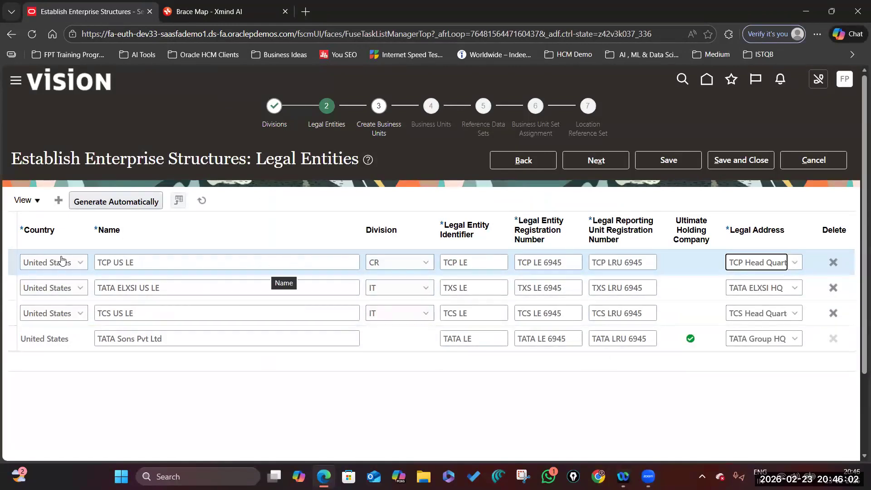
pyautogui.click(59, 203)
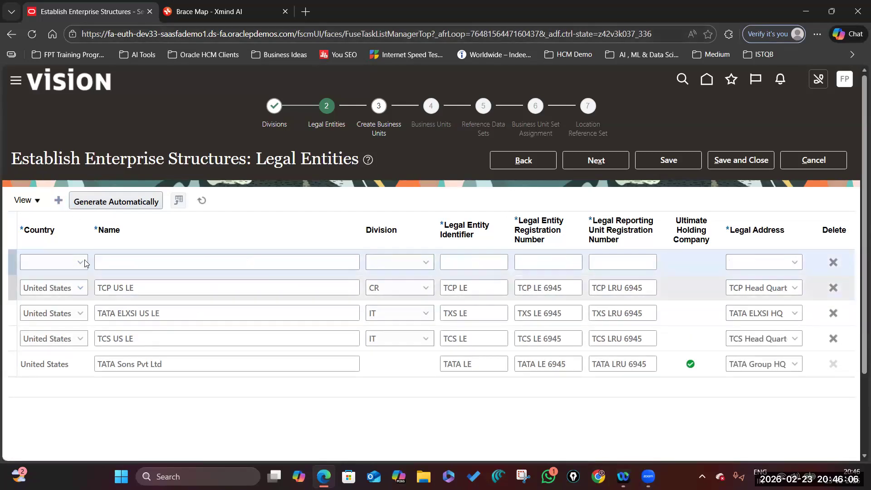
pyautogui.click(81, 262)
pyautogui.scroll(-10, 72, 363)
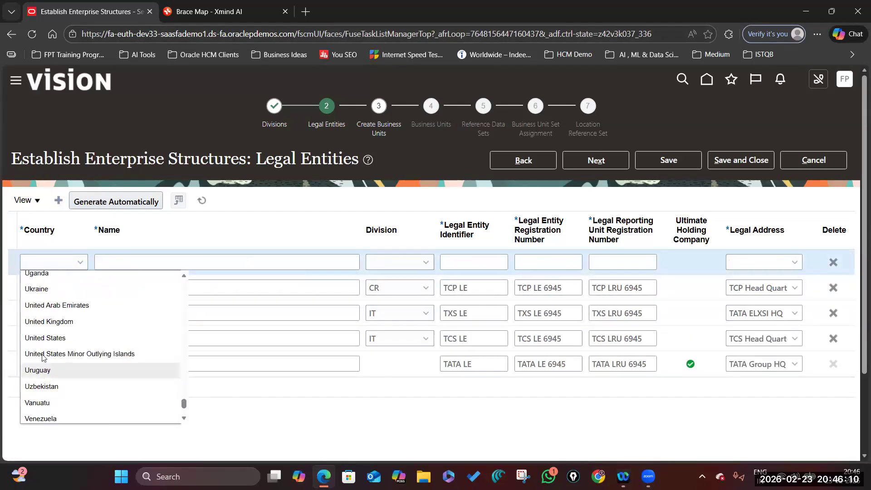
pyautogui.scroll(1, 51, 306)
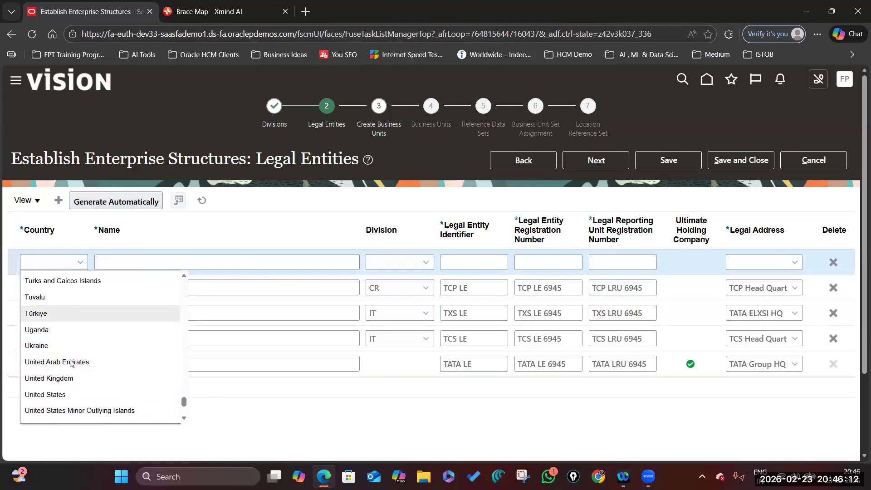
pyautogui.click(54, 394)
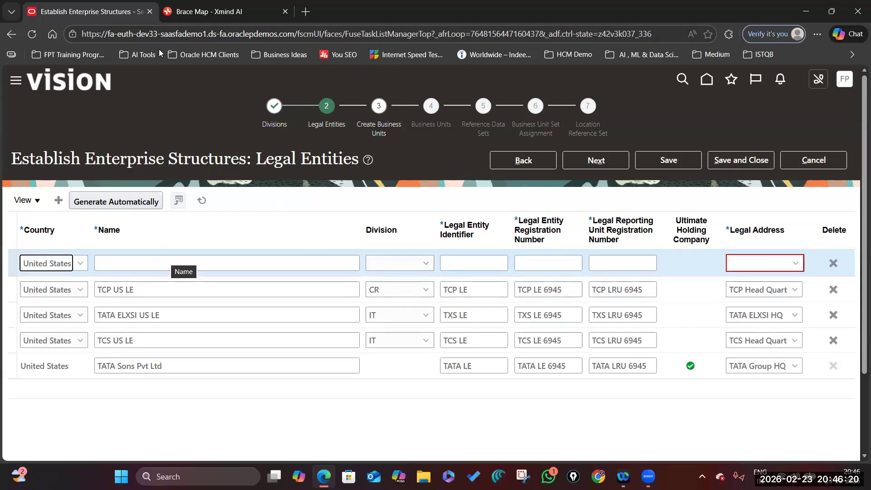
pyautogui.click(208, 11)
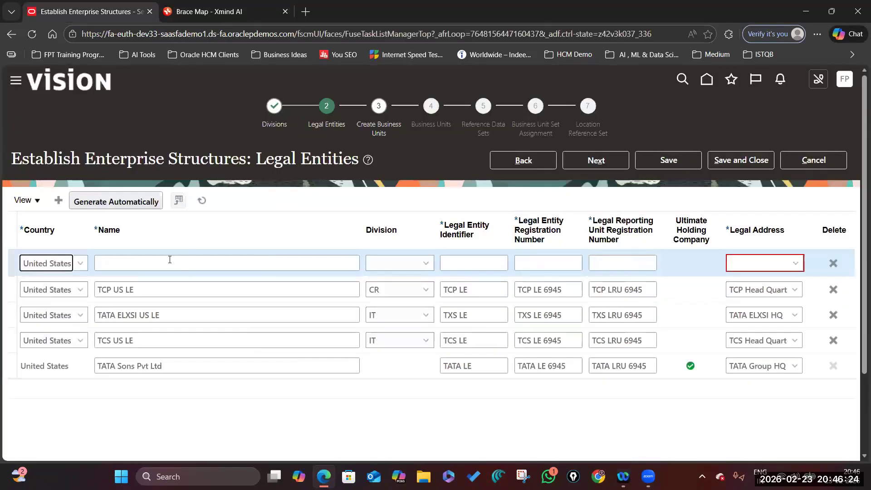
pyautogui.click(176, 263)
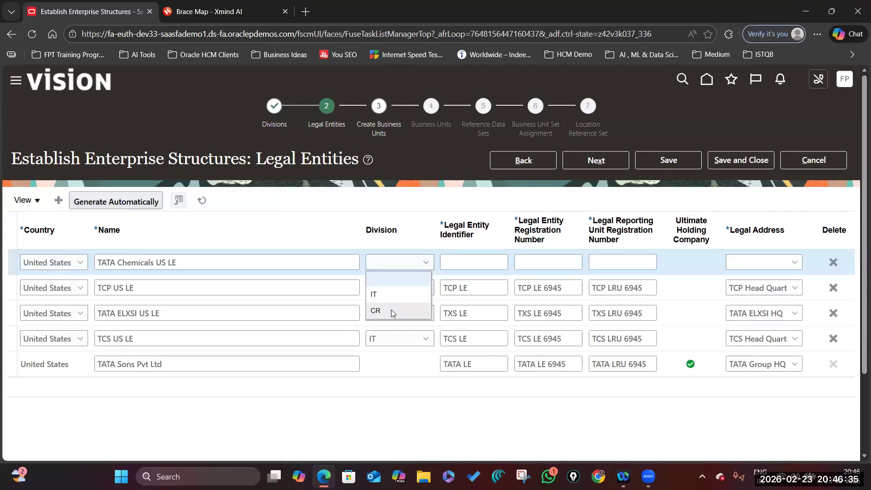
# Give TATA Chemicals US LE identifier TC LE, registration numbers TC LE 6945 and TC LRU 6945, and a TATA Chemicals legal address.
pyautogui.click(194, 14)
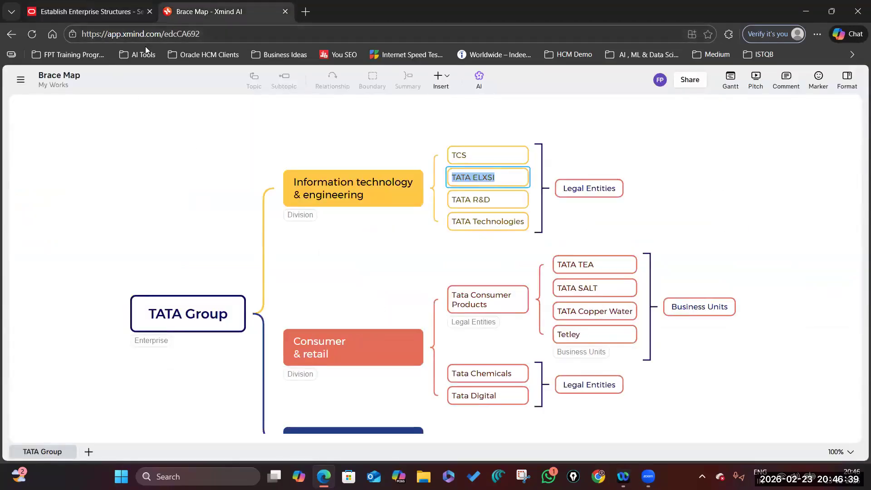
pyautogui.click(103, 19)
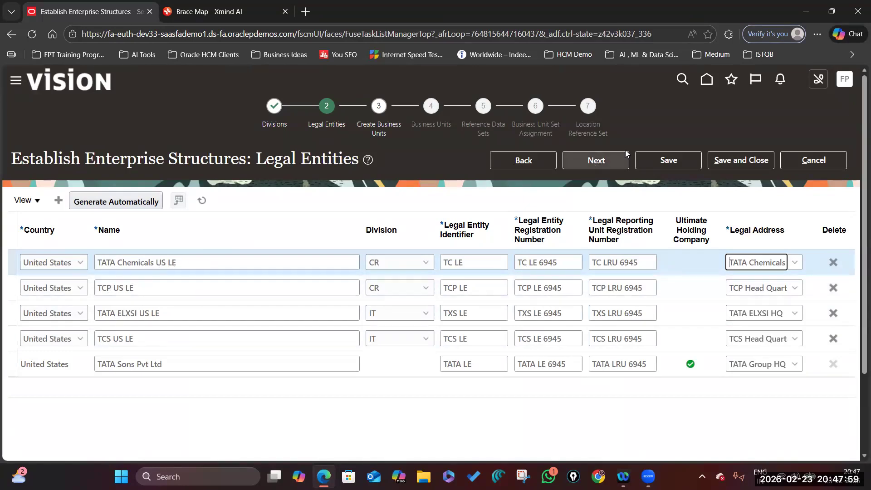
# Proceed to the Create Business Units stage, choose manual creation of business units, and continue to the Business Units stage.
pyautogui.click(612, 162)
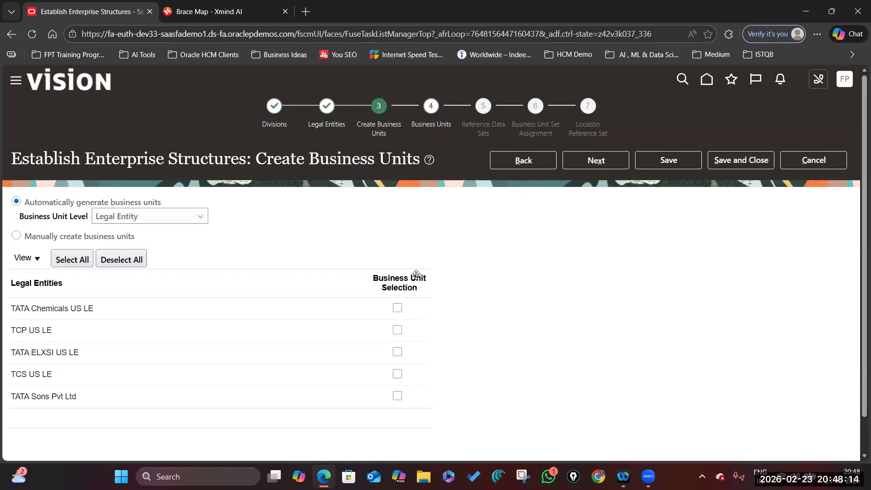
pyautogui.click(17, 237)
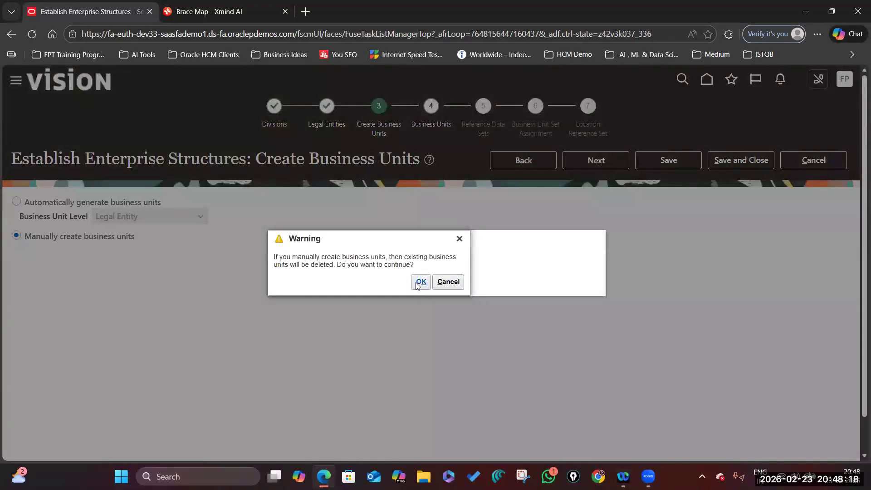
pyautogui.click(419, 283)
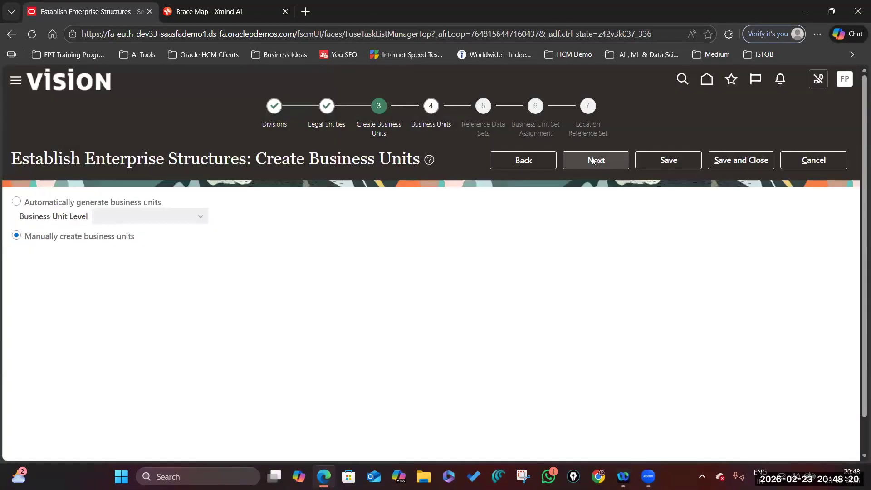
pyautogui.click(603, 162)
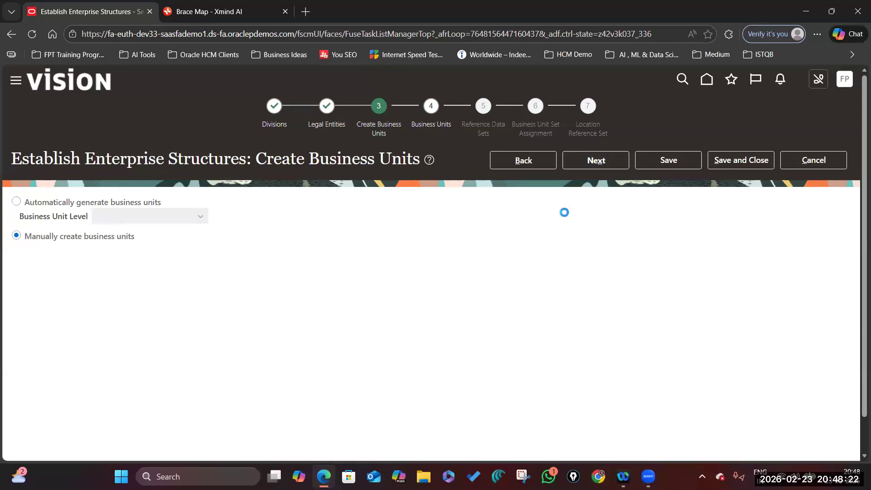
# Add a business unit with code TCS_OCI and name TCS Oracle Cloud Implementation BU.
pyautogui.click(58, 219)
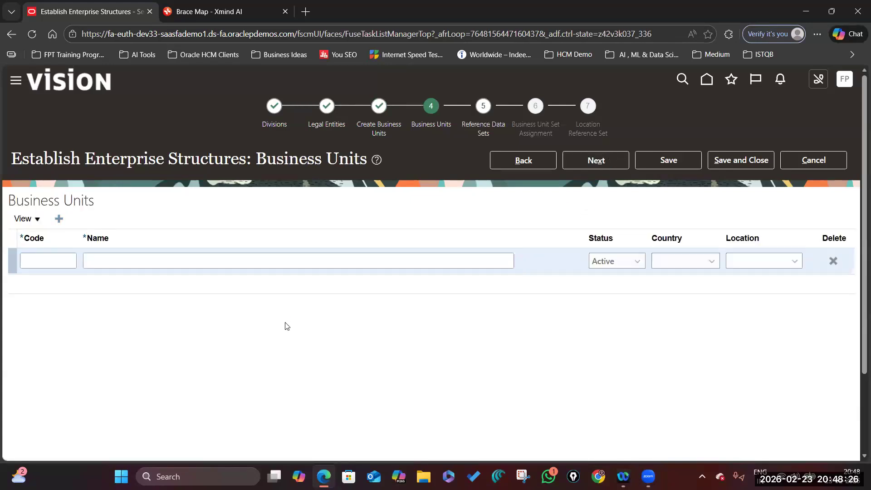
pyautogui.click(41, 262)
pyautogui.write('TCS')
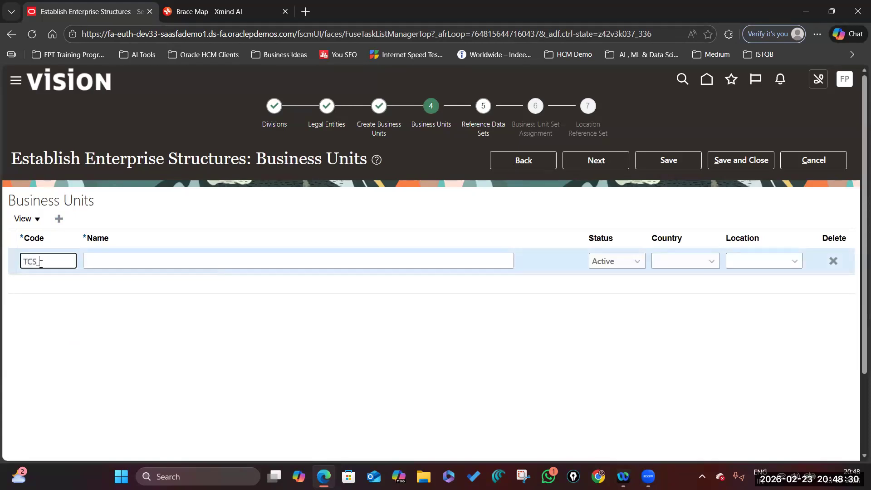
pyautogui.write('_PC')
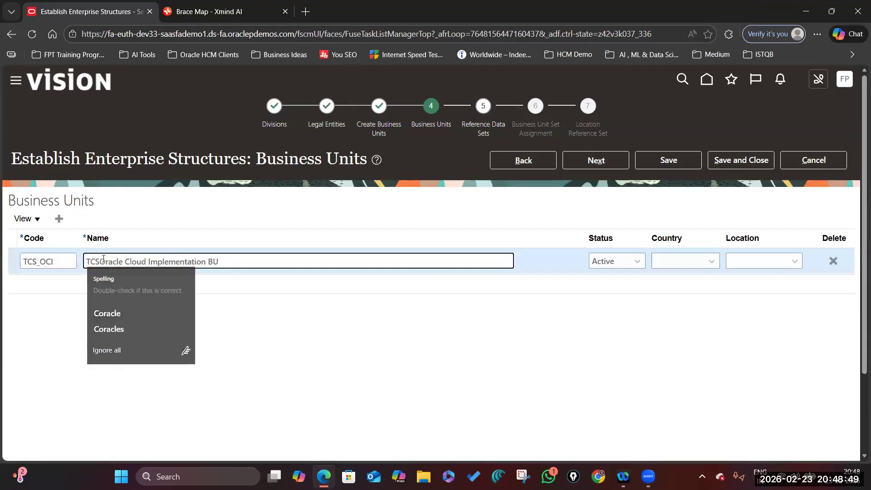
pyautogui.click(103, 259)
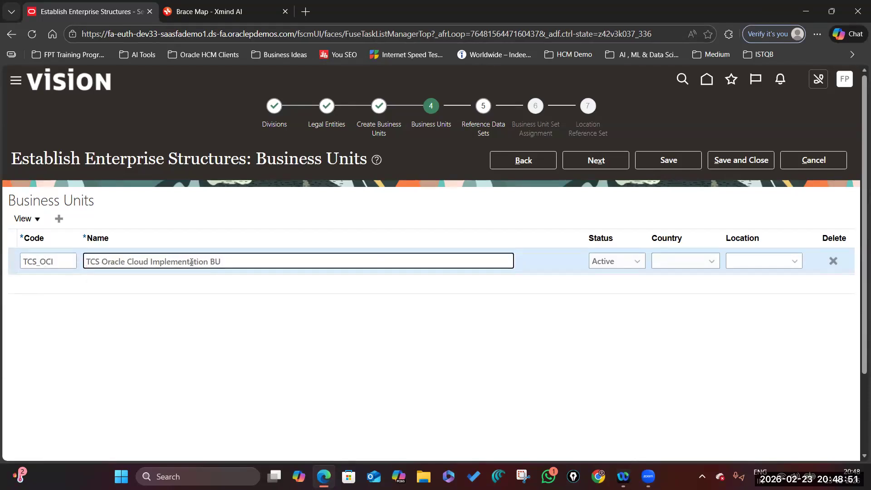
# Set the TCS_OCI business unit's country to United States and its location to TCS Head Quarters USA.
pyautogui.click(711, 261)
pyautogui.click(699, 295)
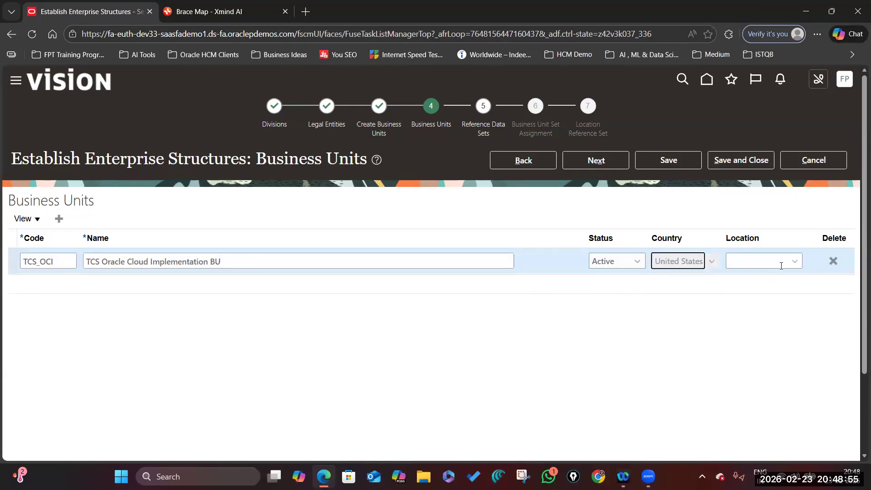
pyautogui.click(794, 261)
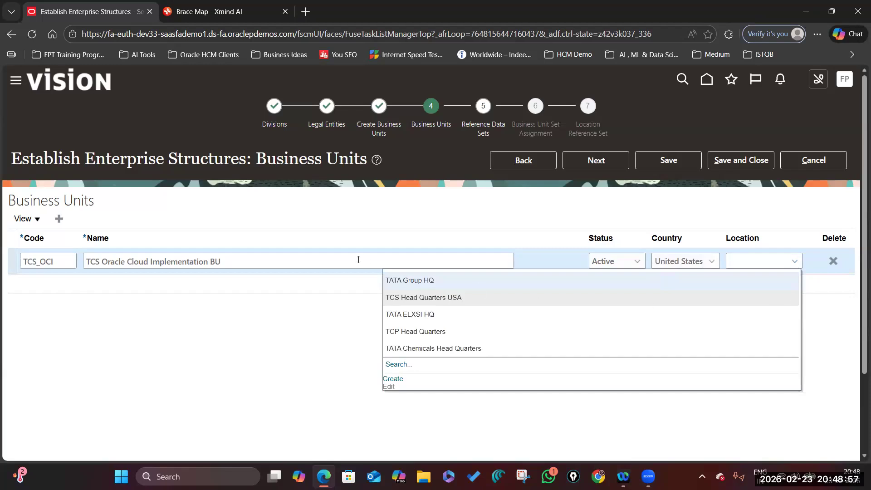
pyautogui.click(726, 303)
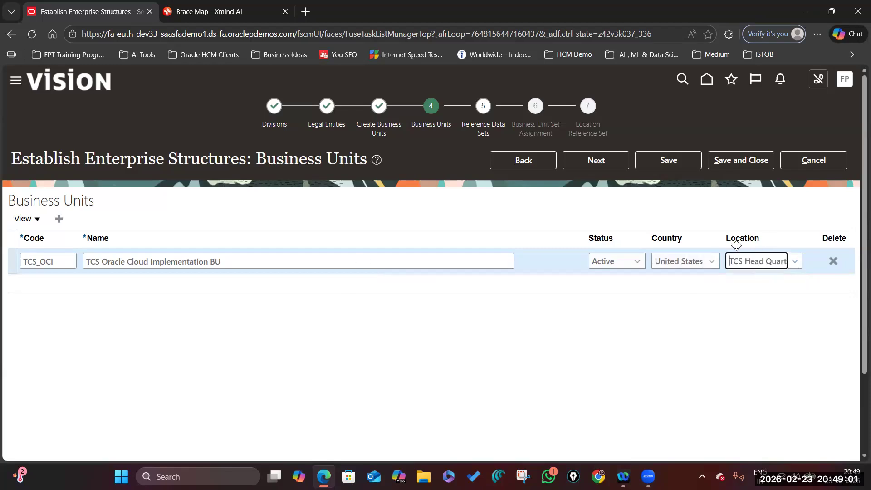
# Add another business unit, consulting the brace map, with name TAT ELXSI R&D BU and code TXRD.
pyautogui.click(59, 218)
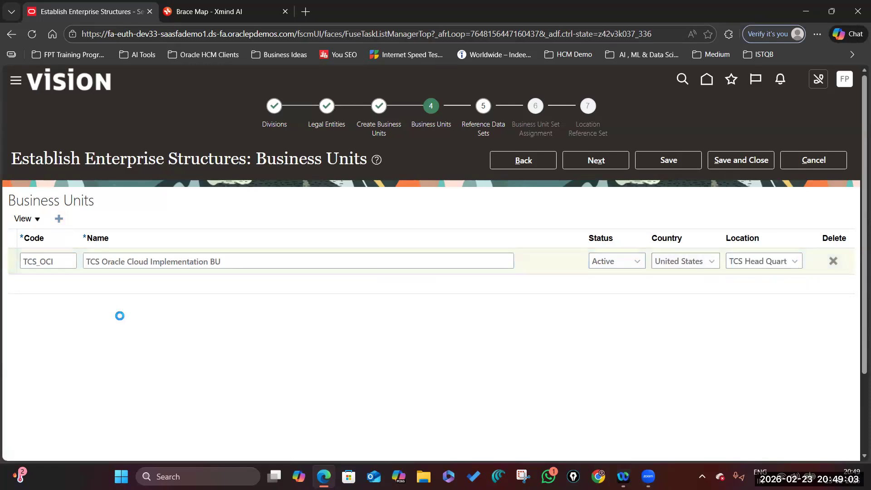
pyautogui.click(43, 258)
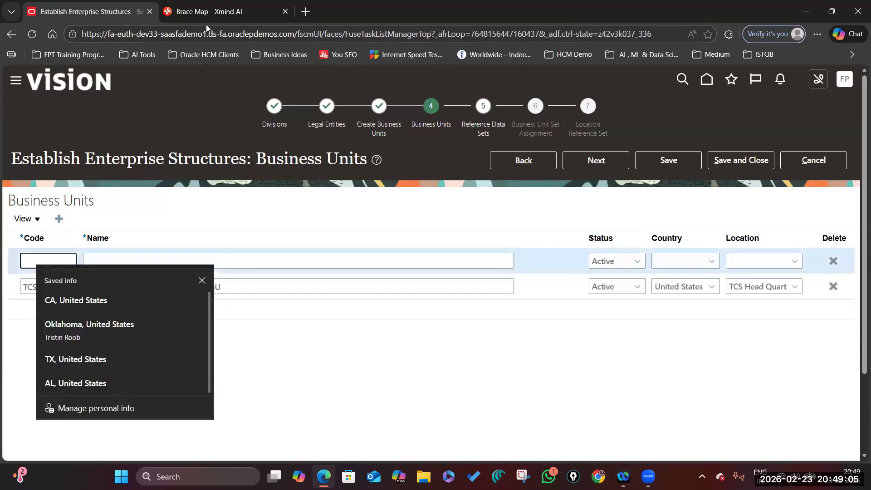
pyautogui.click(213, 12)
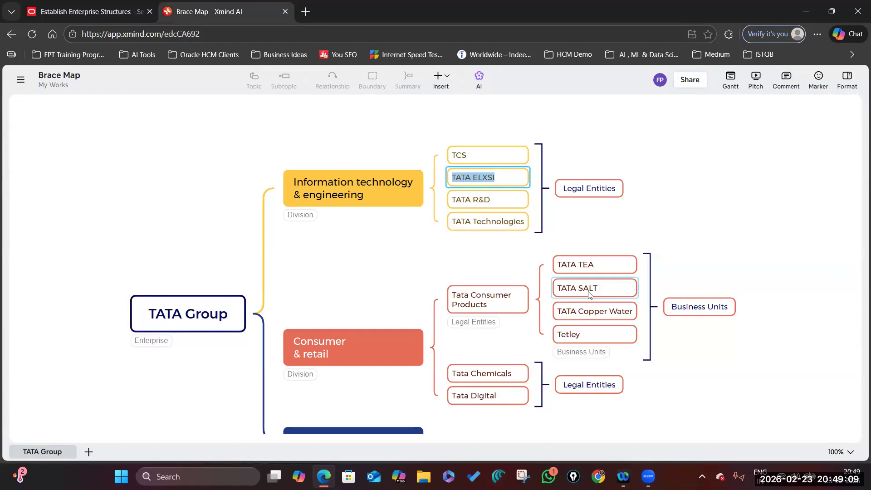
pyautogui.click(108, 16)
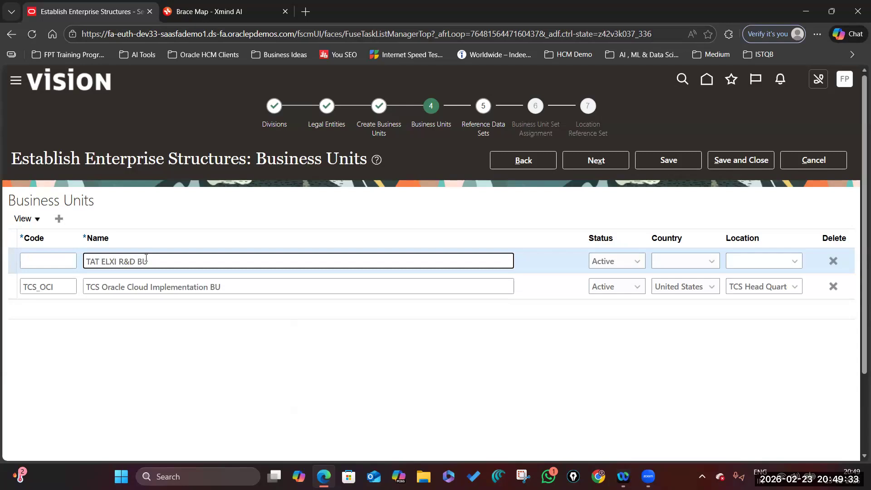
pyautogui.write('S')
pyautogui.click(57, 259)
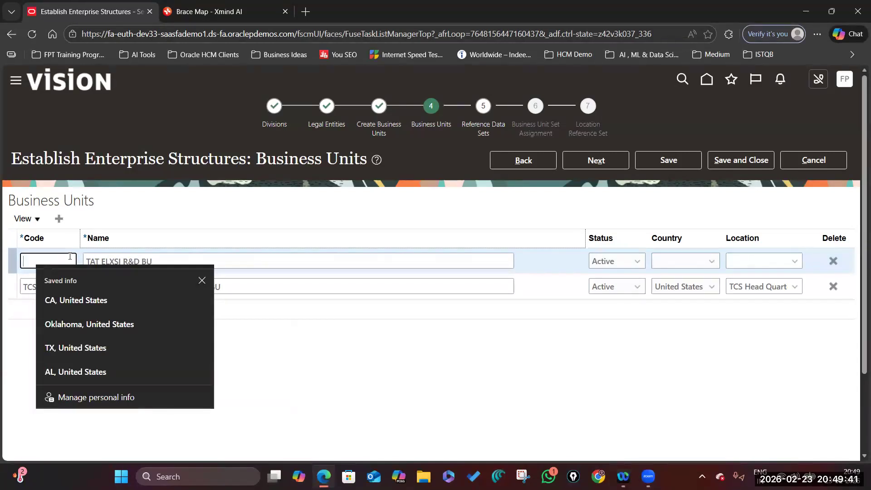
pyautogui.write('TX')
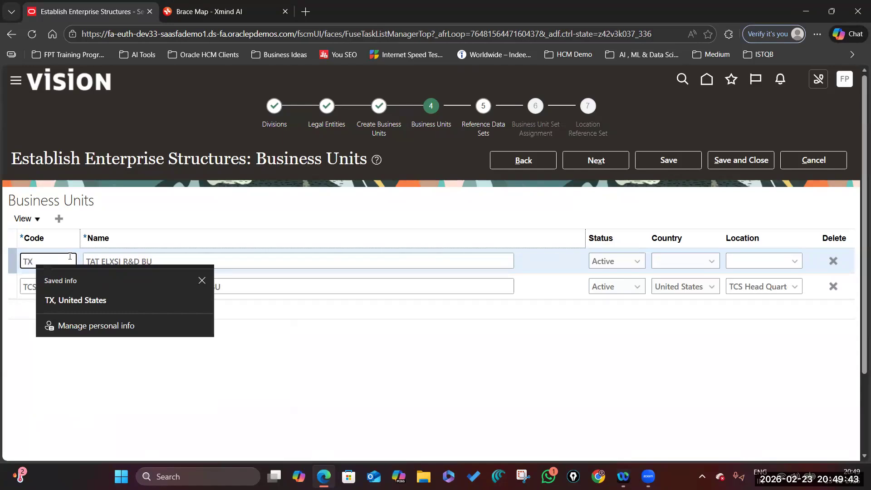
pyautogui.write('RD')
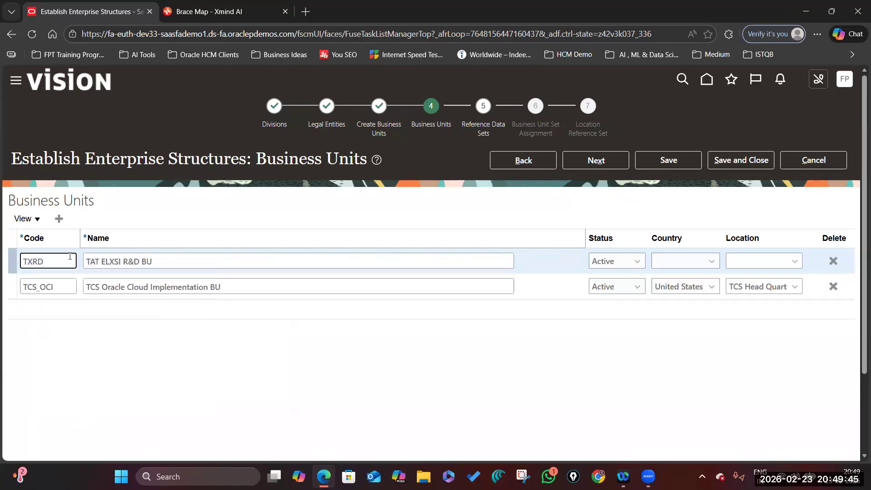
# Assign country United States and location TATA ELXSI HQ to the TXRD business unit.
pyautogui.click(712, 261)
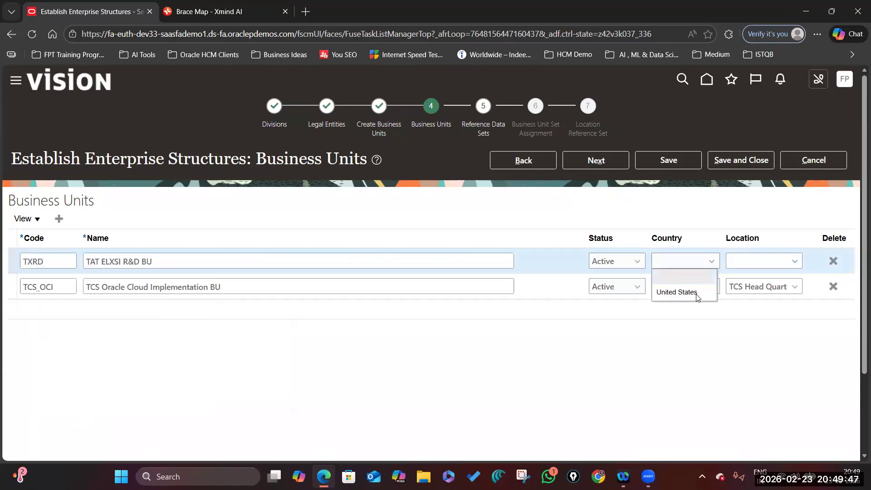
pyautogui.click(698, 296)
pyautogui.click(795, 261)
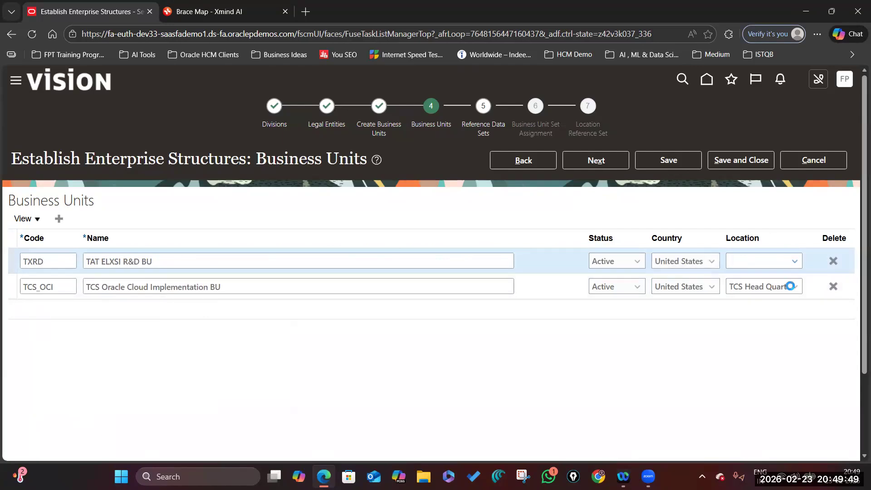
pyautogui.click(456, 342)
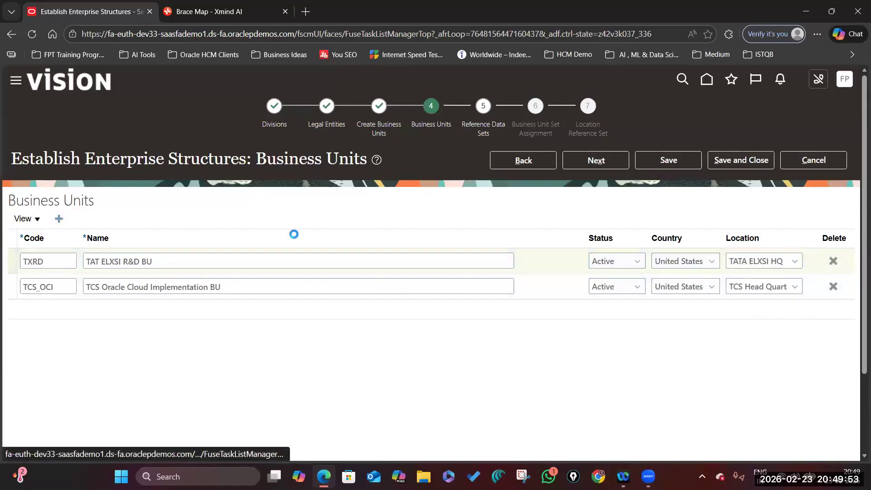
# Consult the brace map and add a business unit with code TTEA and name TATA TEA BU.
pyautogui.hotkey('ctrl', 'Tab')
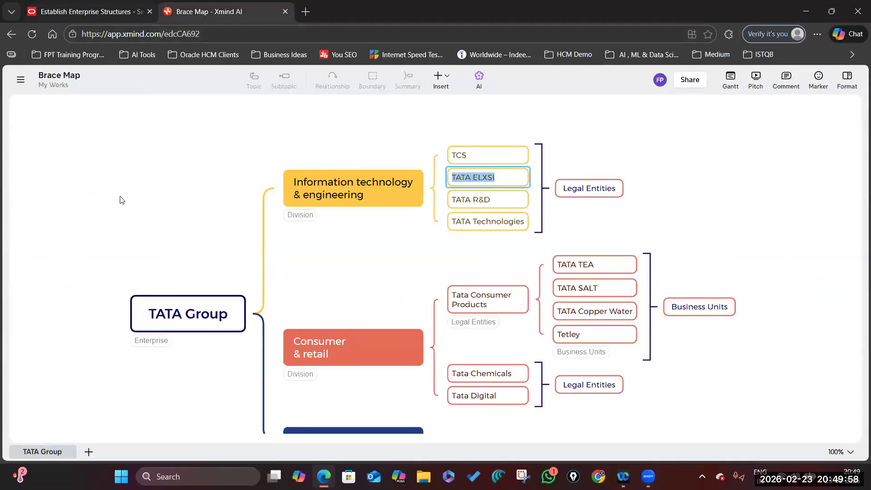
pyautogui.click(107, 14)
pyautogui.write('TTEA')
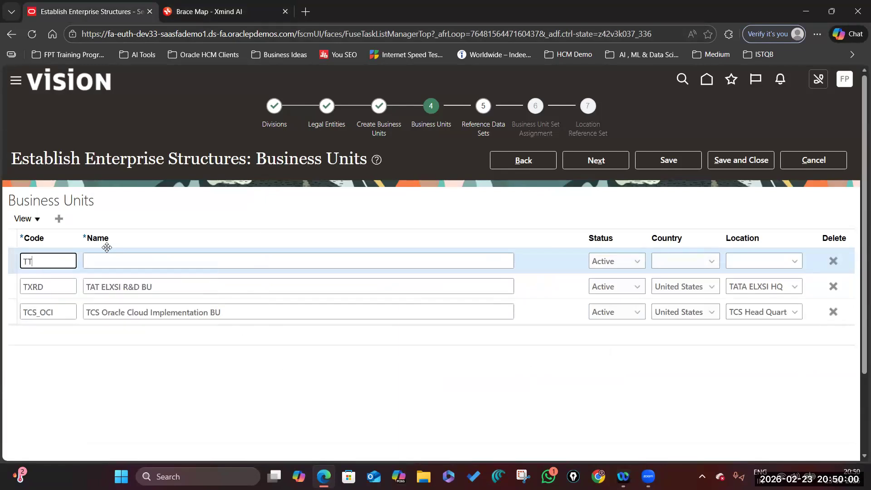
pyautogui.click(127, 260)
pyautogui.write('TATA TEA BU')
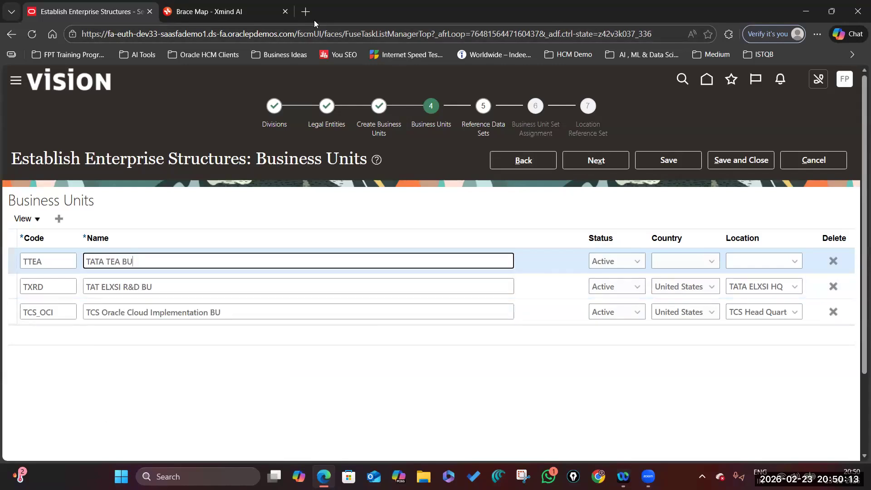
# Set TATA TEA BU's country to United States and its location to TCP Head Quarters.
pyautogui.click(710, 261)
pyautogui.click(698, 291)
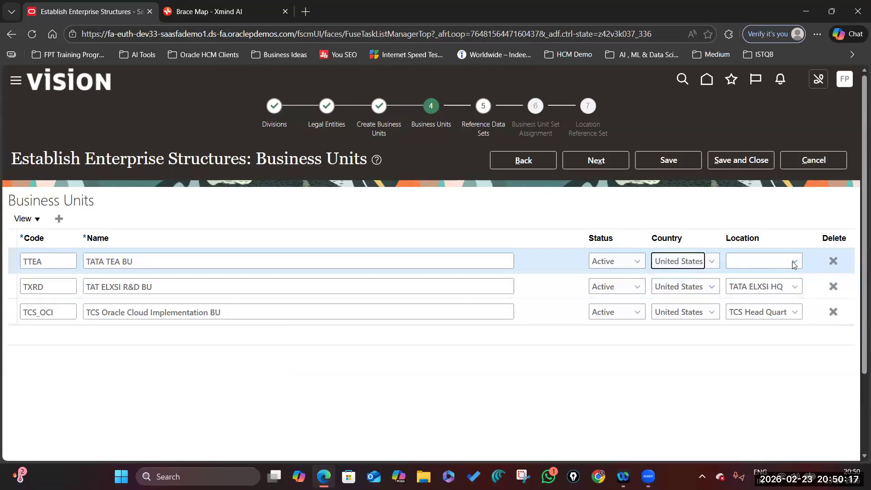
pyautogui.click(793, 261)
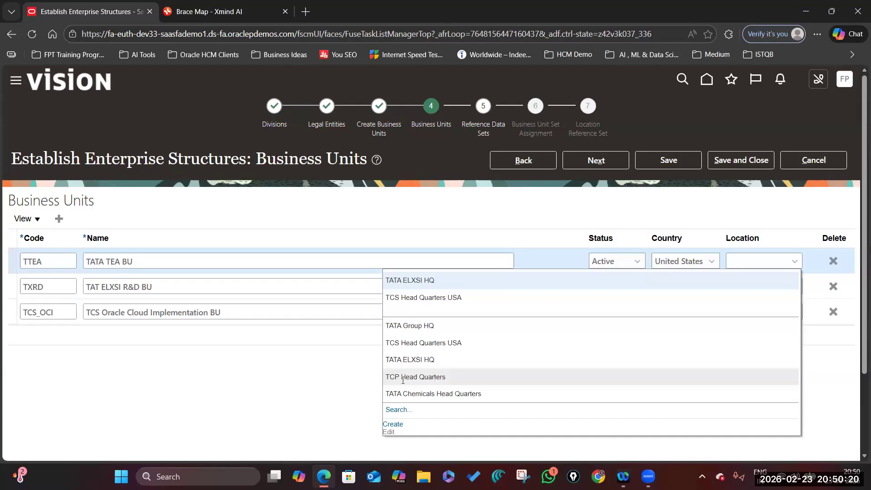
pyautogui.click(439, 377)
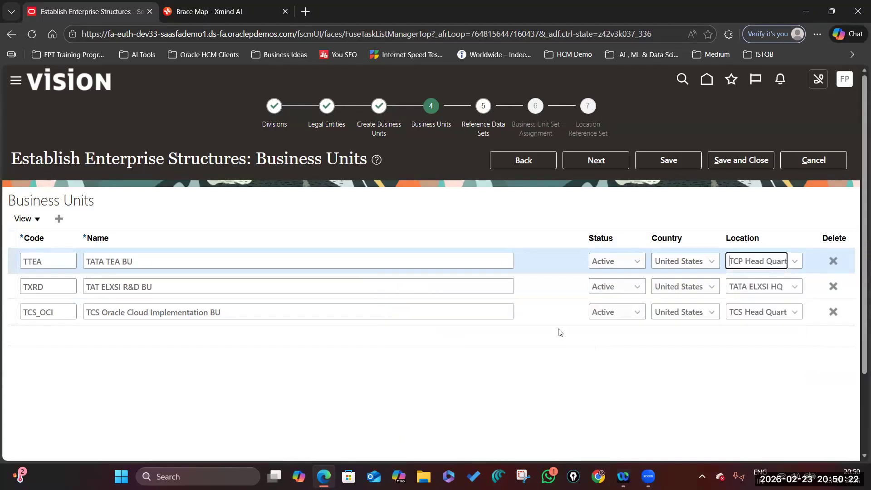
# Add a business unit with code TCW and name TATA Copper Water BU.
pyautogui.click(59, 220)
pyautogui.write('TWA')
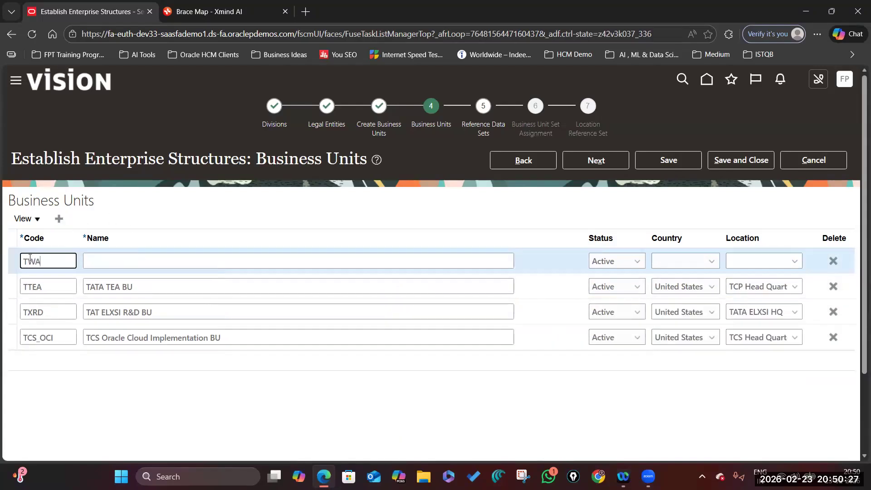
pyautogui.press('BackSpace')
pyautogui.write('CW')
pyautogui.click(129, 256)
pyautogui.write('TATA Copper Water BU')
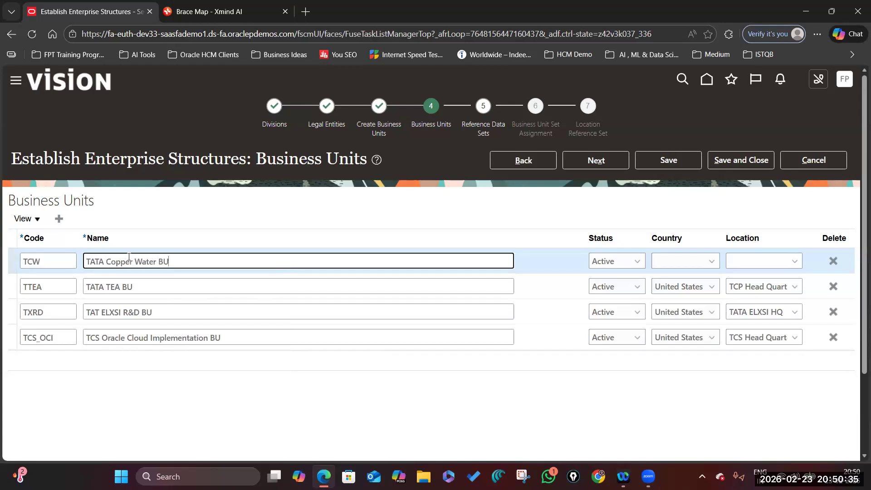
# Assign country United States and location TCP Head Quarters to TATA Copper Water BU.
pyautogui.click(710, 262)
pyautogui.click(690, 291)
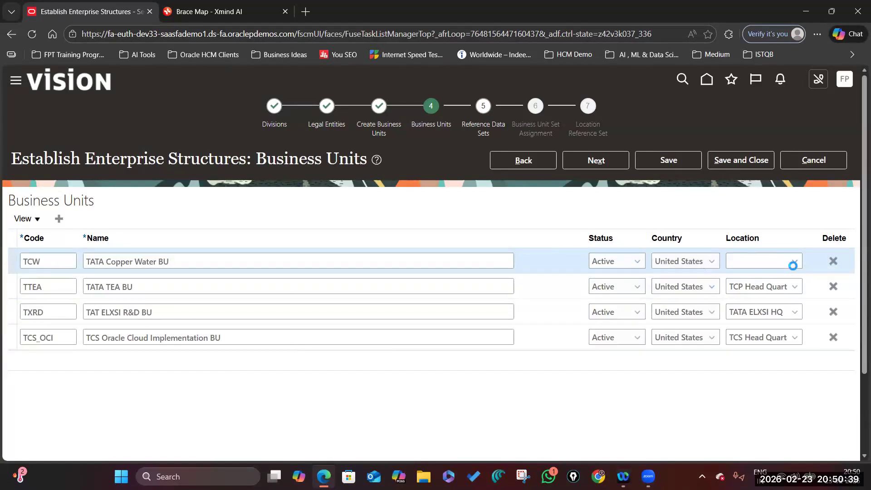
pyautogui.click(794, 262)
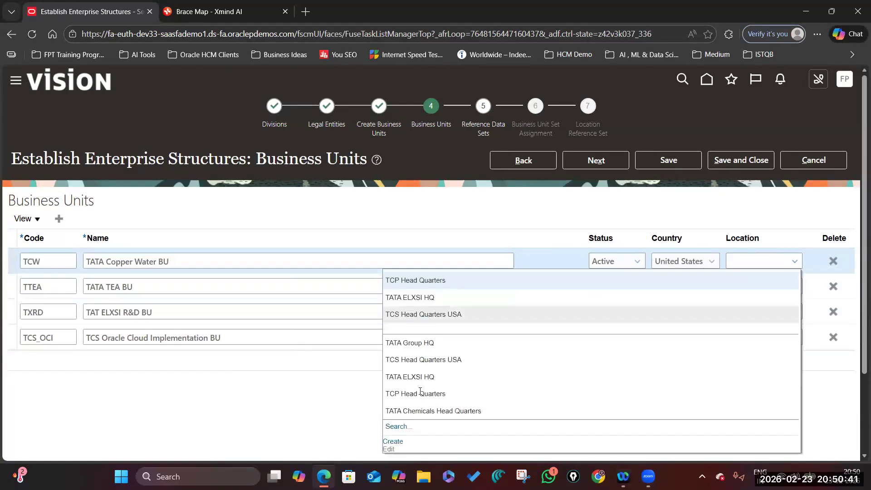
pyautogui.press('Escape')
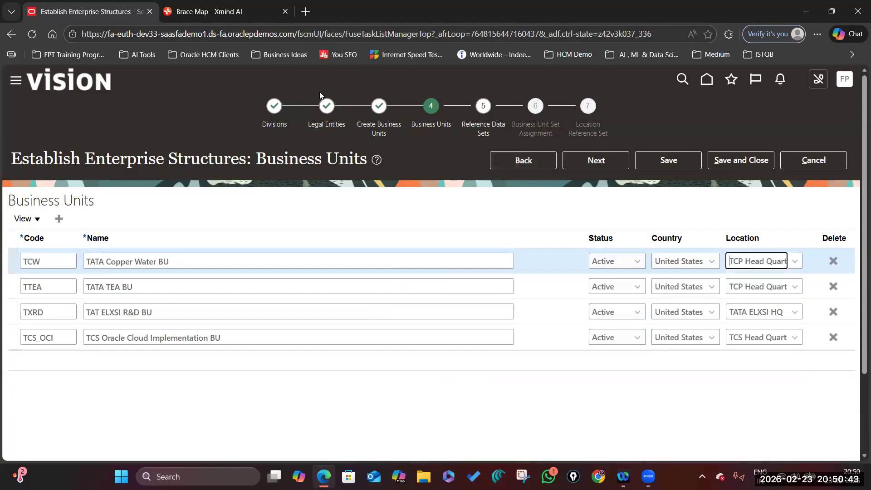
# Consult the brace map and add business unit TCRD, TATA Chemicals R&D BU, in the United States at the TATA Chemicals Head Quarters location.
pyautogui.click(162, 14)
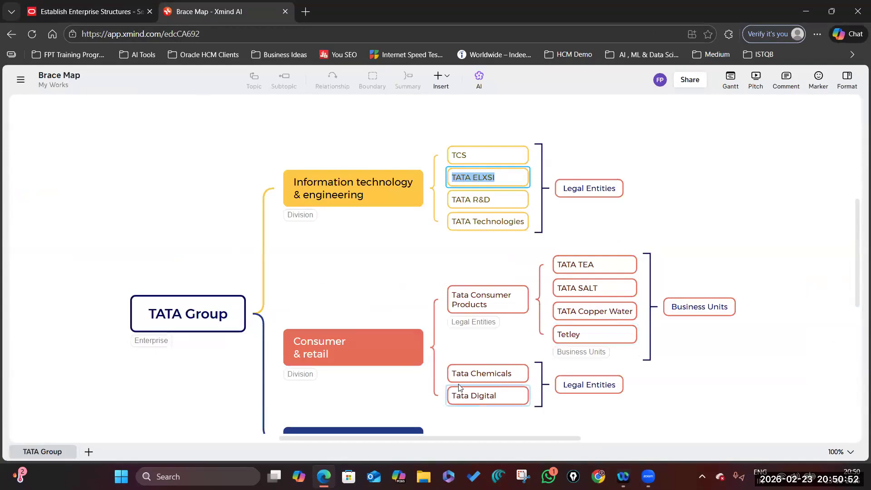
pyautogui.click(100, 12)
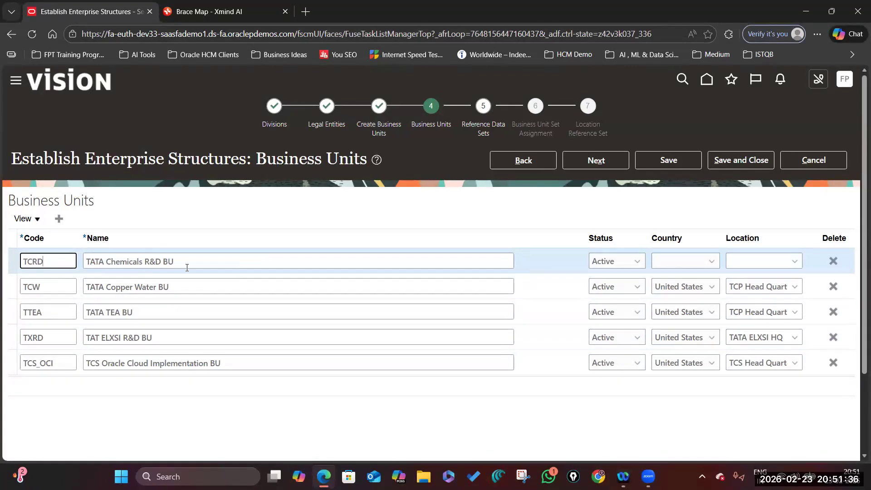
pyautogui.click(694, 261)
pyautogui.click(677, 292)
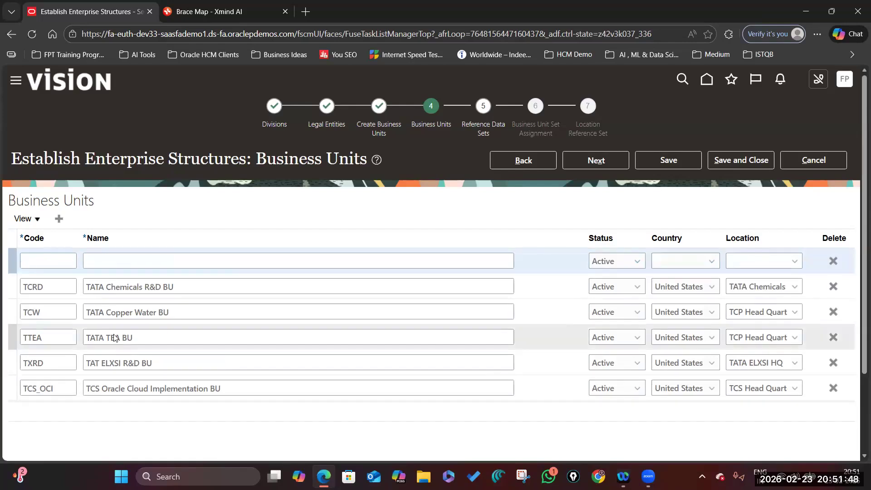
# Fill in the new business unit as TATA Salt BU, code TSB, country United States, location TCP Head Quarters.
pyautogui.click(103, 256)
pyautogui.write('TATA')
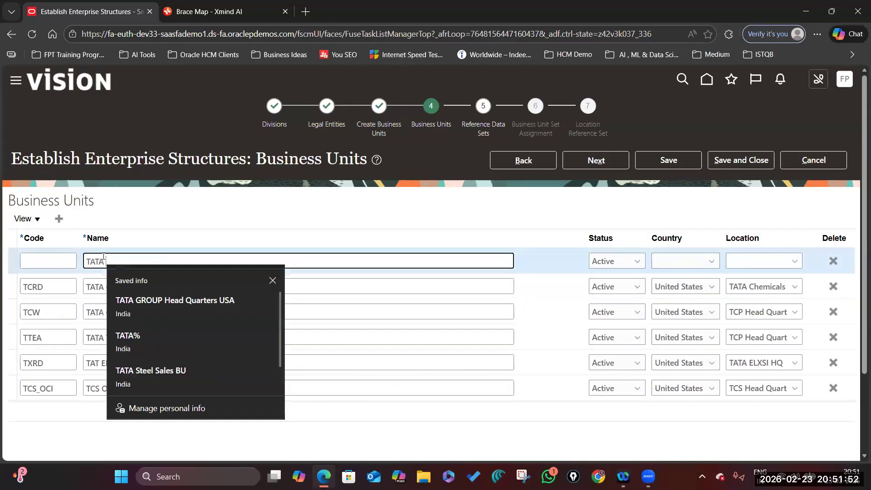
pyautogui.write(' Salt BU')
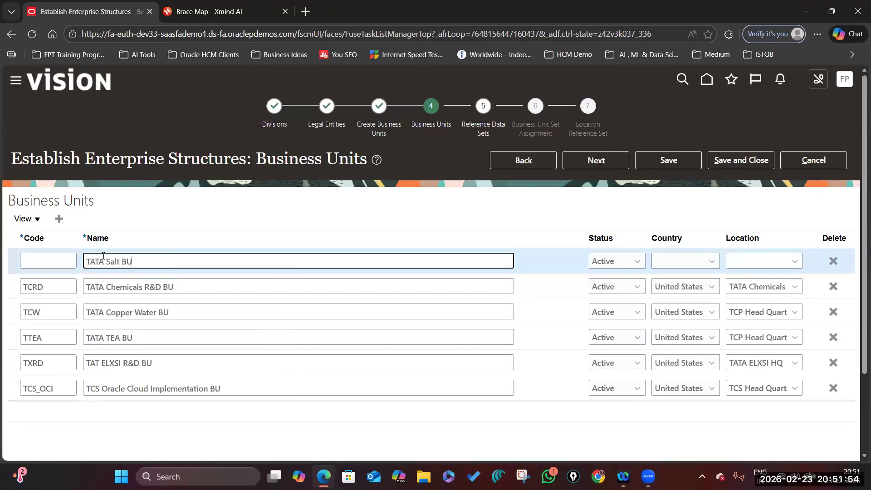
pyautogui.click(63, 260)
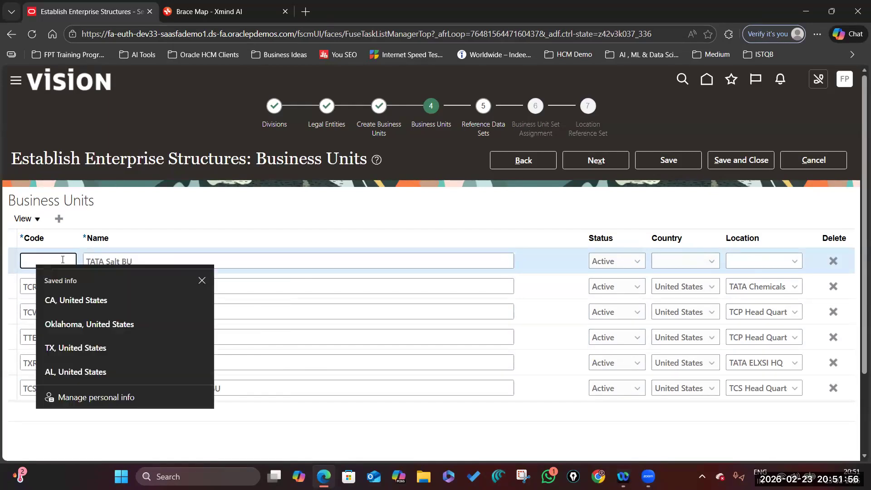
pyautogui.write('TC')
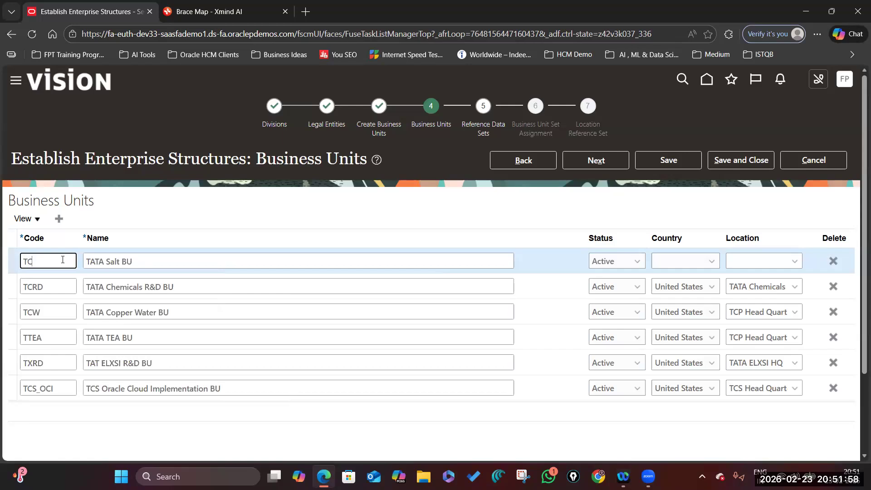
pyautogui.press('BackSpace')
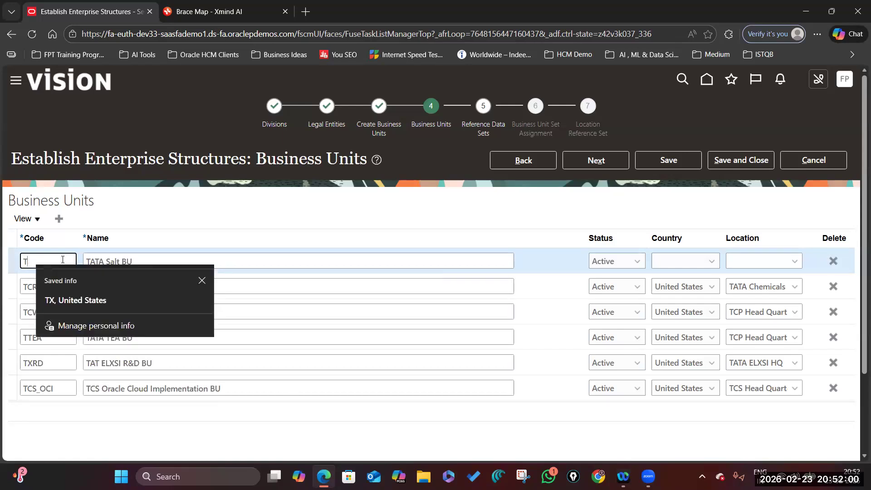
pyautogui.write('SB')
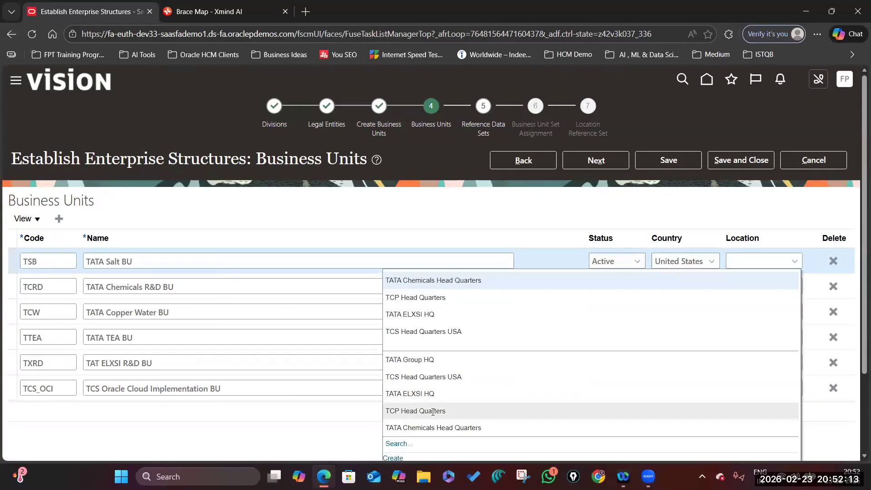
pyautogui.click(432, 411)
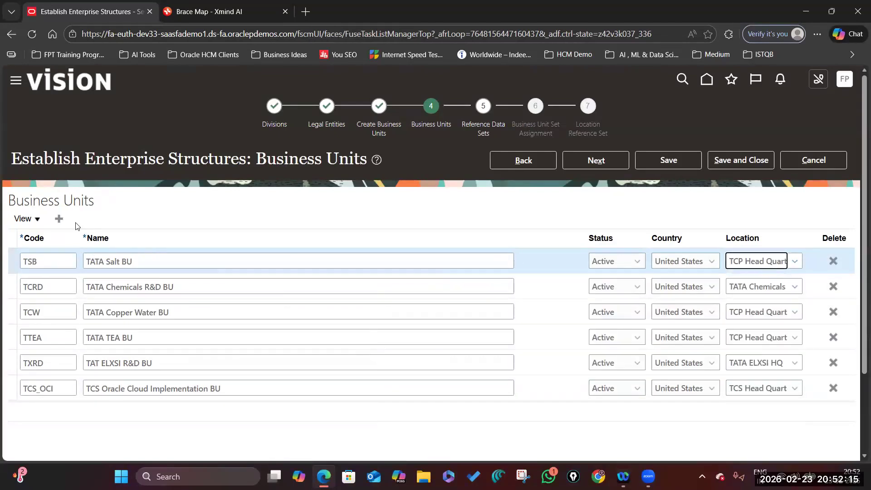
# Consult the brace map and add a business unit with code TTY and name TETLEY.
pyautogui.click(59, 219)
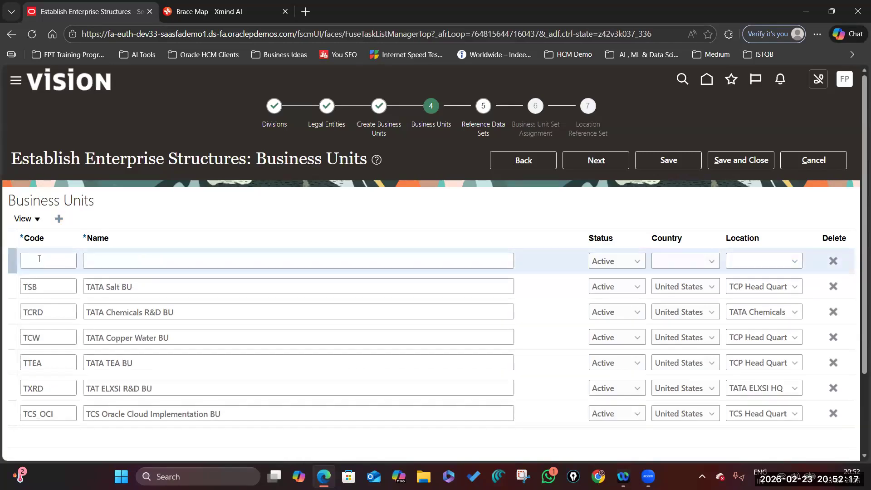
pyautogui.click(39, 259)
pyautogui.click(136, 261)
pyautogui.hotkey('ctrl', 'Tab')
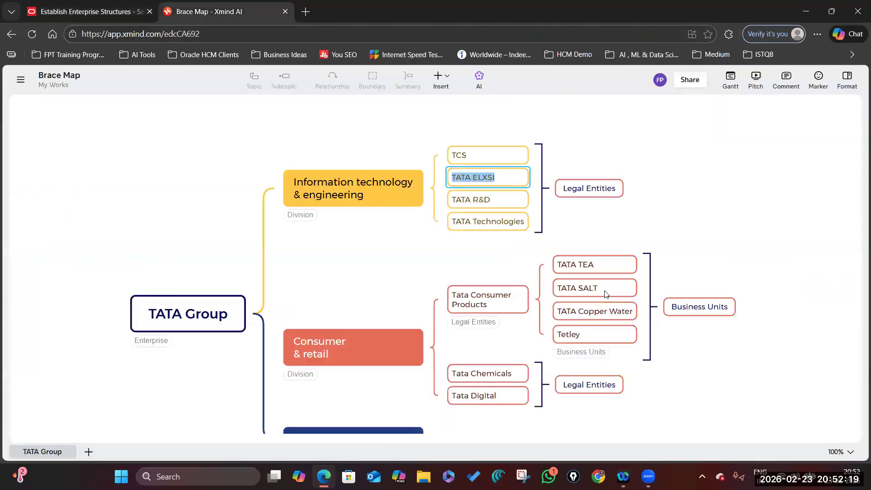
pyautogui.click(89, 13)
# Shorten the codes to OCI for Oracle Cloud Implementation, TXR for ELXSI R&D, TTE for TATA TEA and TCR for Chemicals R&D.
pyautogui.moveTo(40, 413); pyautogui.dragTo(16, 411)
pyautogui.press('BackSpace')
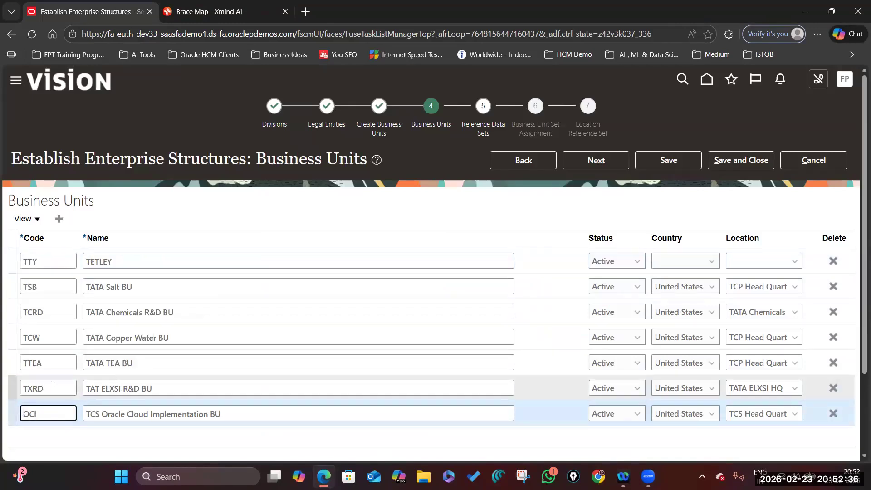
pyautogui.click(47, 387)
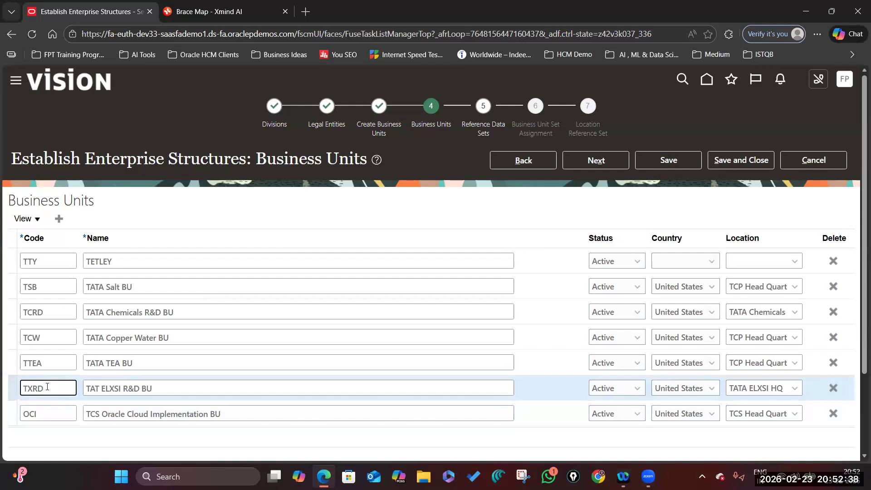
pyautogui.press('BackSpace')
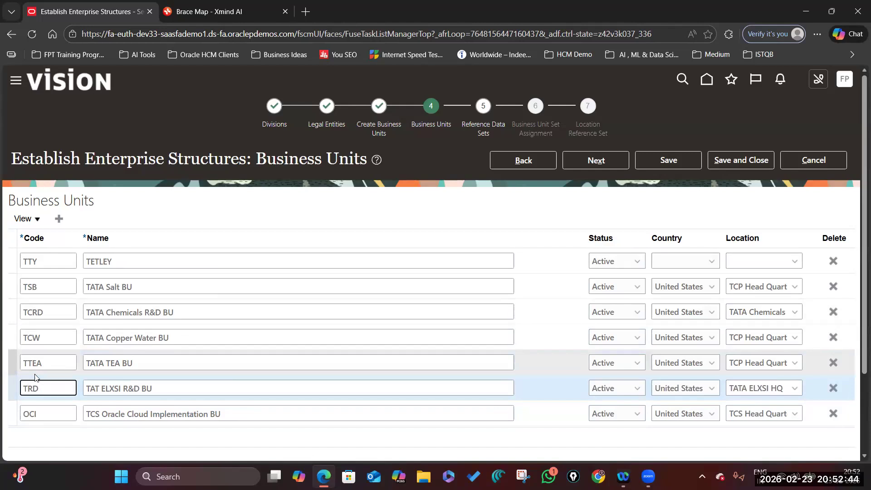
pyautogui.click(47, 311)
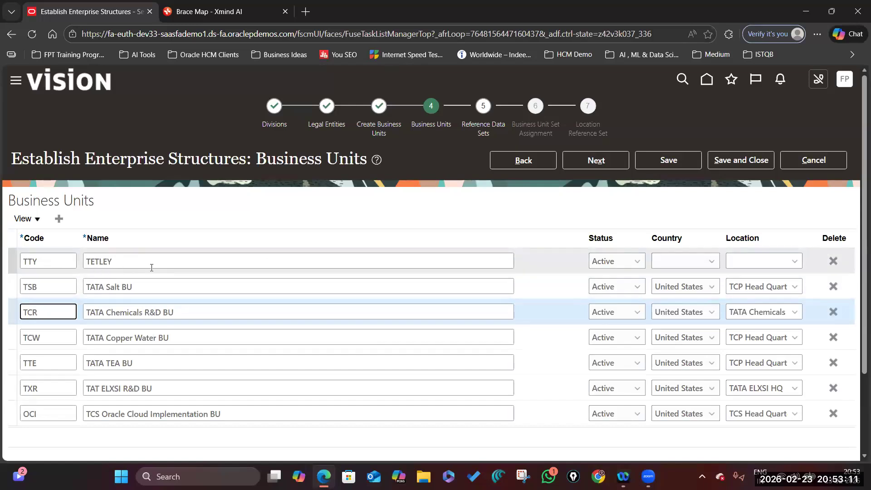
# Set TETLEY's country to United States and location to TCP Head Quarters, and proceed to Reference Data Sets.
pyautogui.click(794, 257)
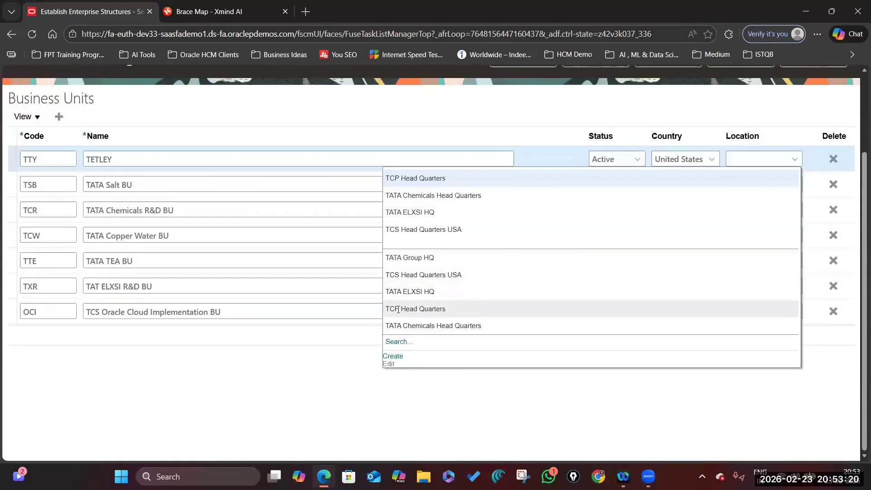
pyautogui.click(475, 308)
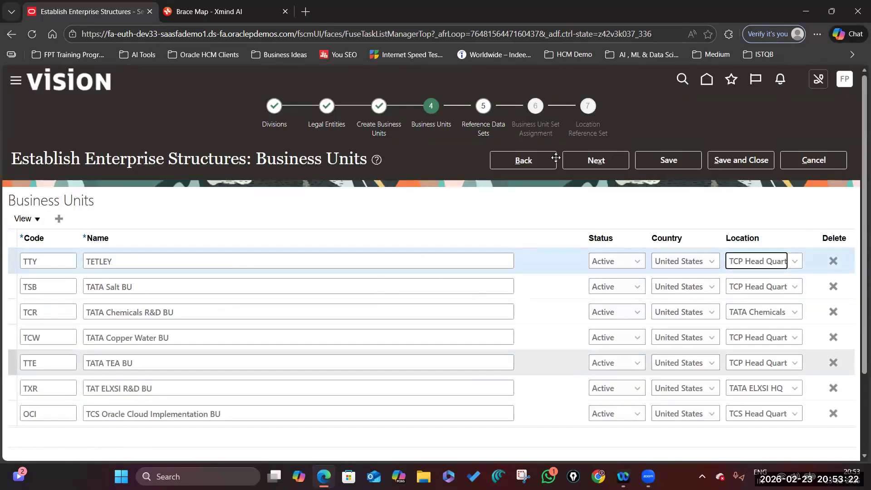
pyautogui.click(611, 163)
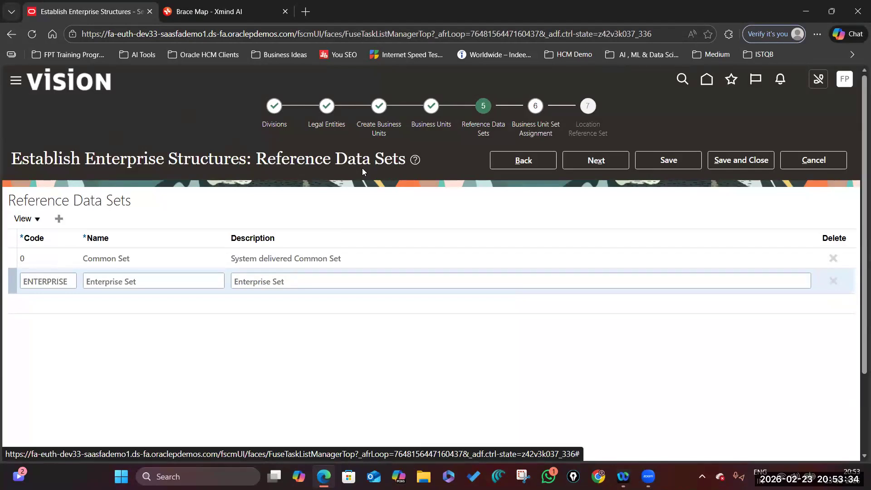
# Proceed to Business Unit Set Assignment and set Common Set as the default reference data set for every business unit.
pyautogui.click(592, 161)
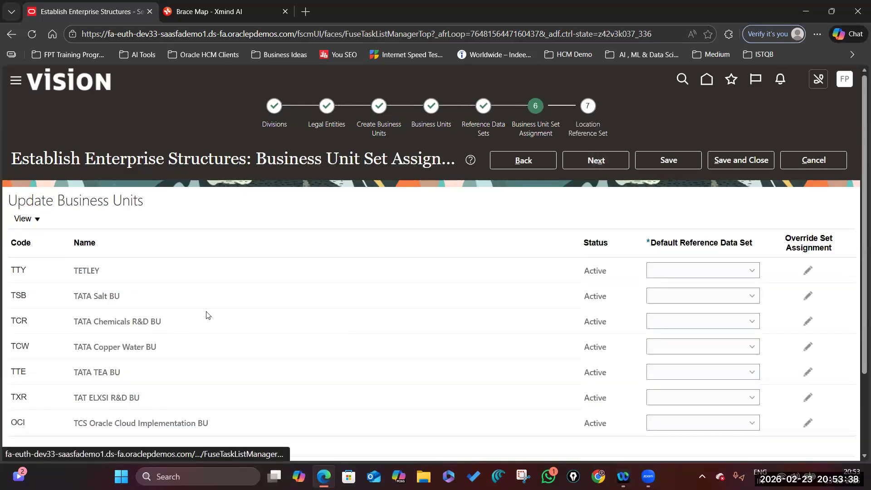
pyautogui.scroll(-1, 250, 290)
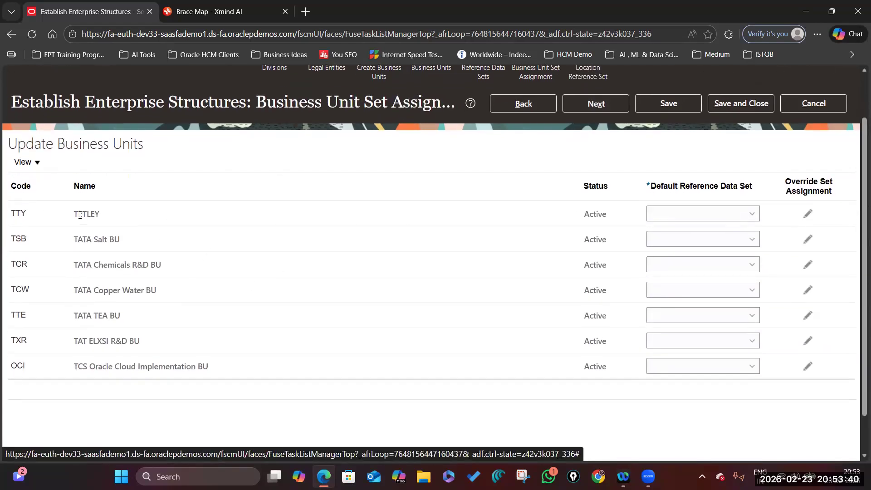
pyautogui.moveTo(80, 215); pyautogui.dragTo(100, 215)
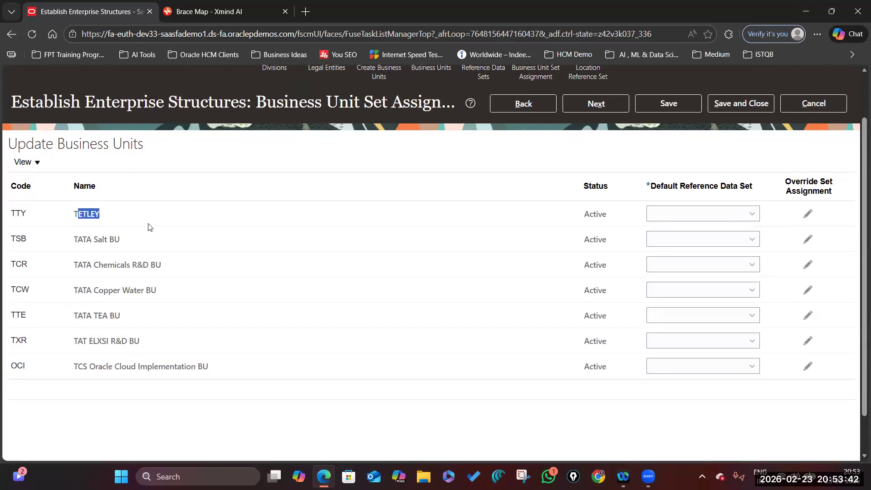
pyautogui.click(749, 215)
pyautogui.click(703, 247)
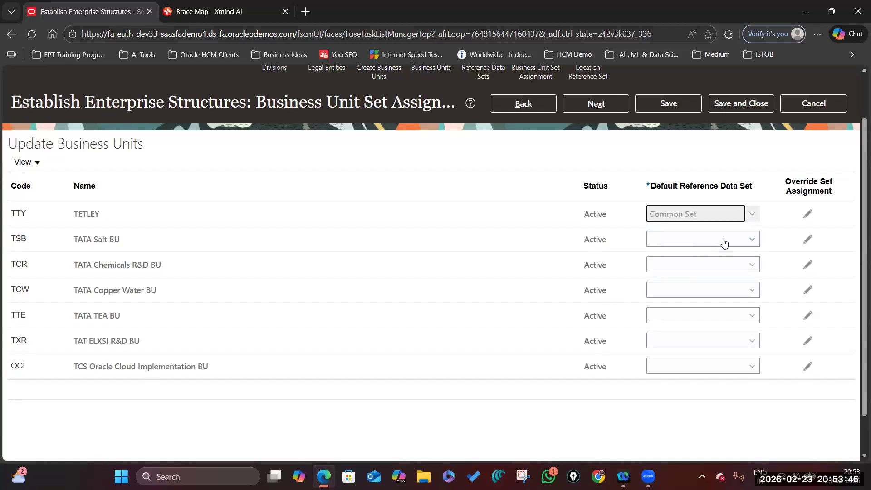
pyautogui.click(752, 239)
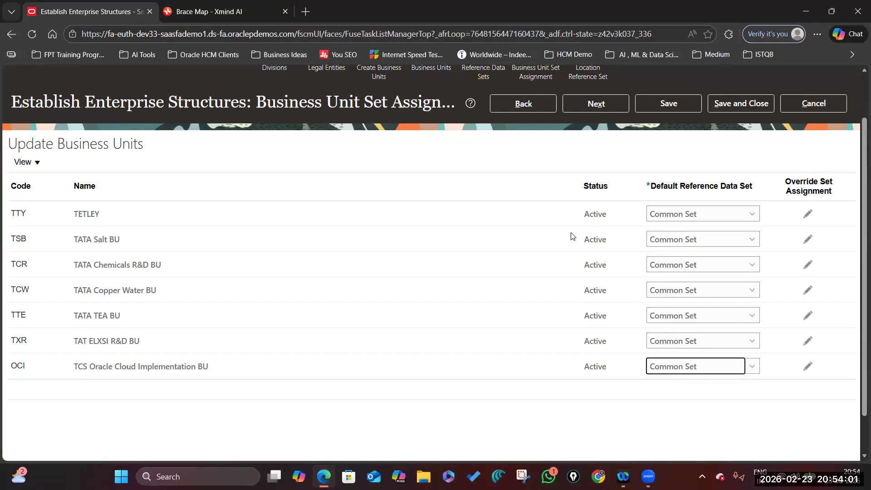
# Assign Common Set as the reference data set for all locations in the Location Reference Set stage, and save and close the structure.
pyautogui.scroll(2, 547, 271)
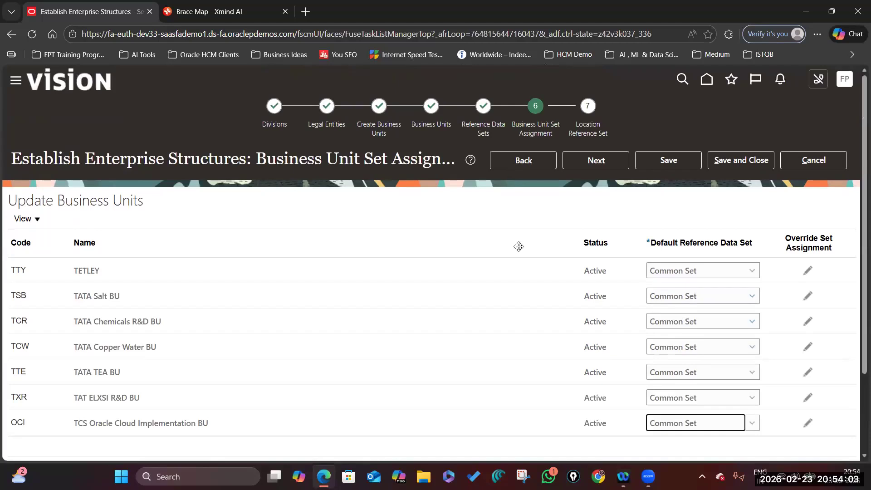
pyautogui.click(596, 160)
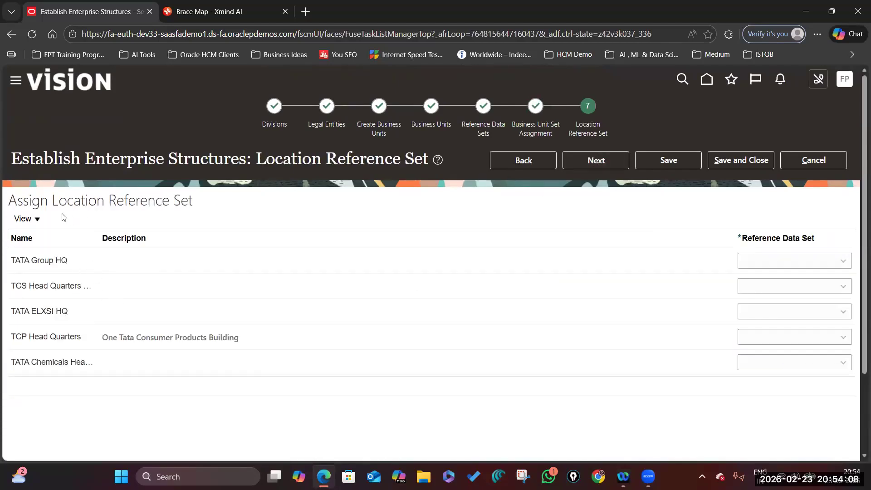
pyautogui.click(846, 261)
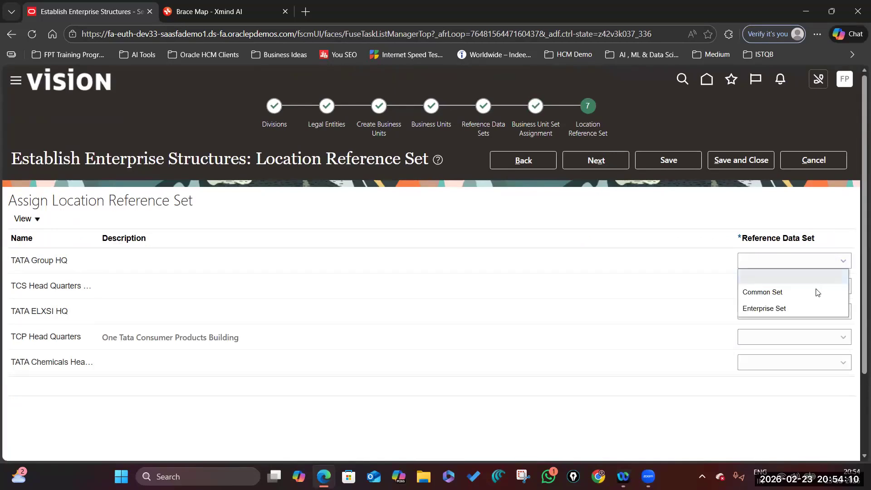
pyautogui.click(830, 291)
pyautogui.click(840, 285)
pyautogui.click(815, 317)
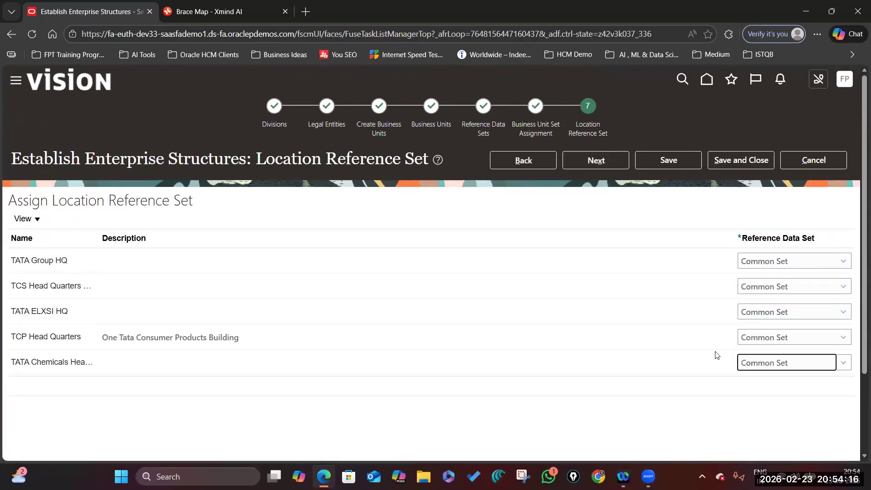
pyautogui.click(753, 160)
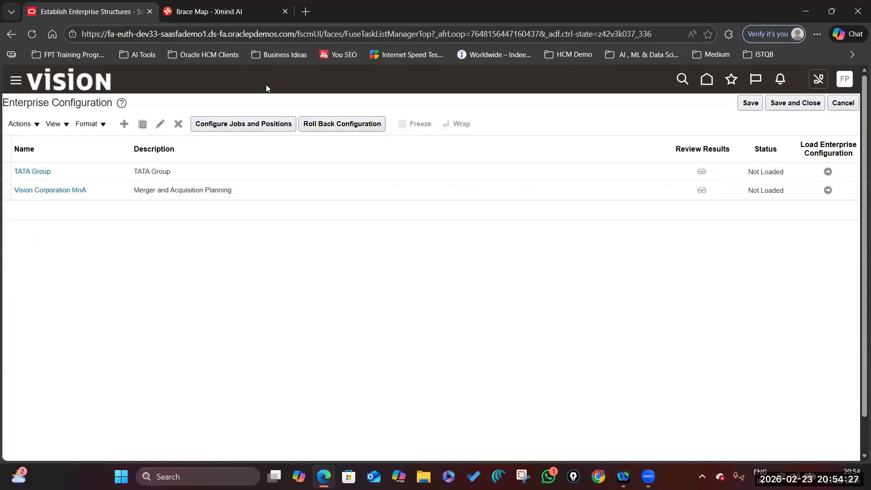
# Review the divisions, legal entities and business units of TATA Group in the Xmind brace map.
pyautogui.click(202, 12)
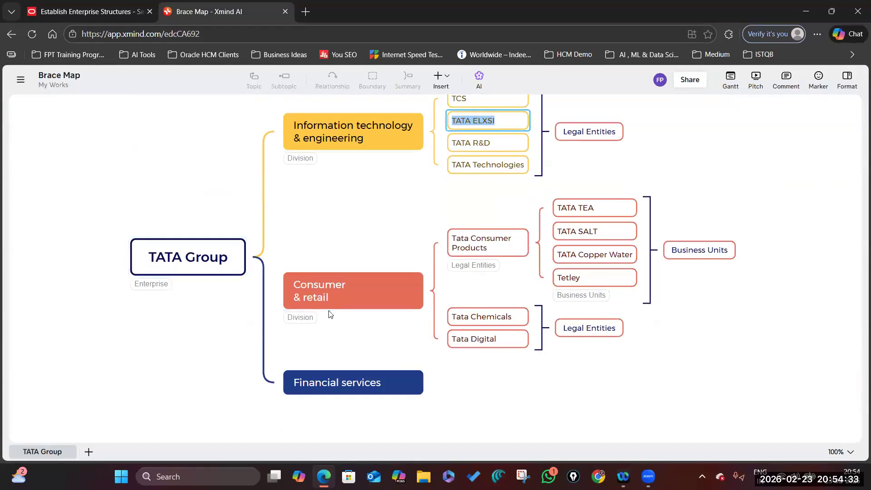
pyautogui.scroll(1, 448, 223)
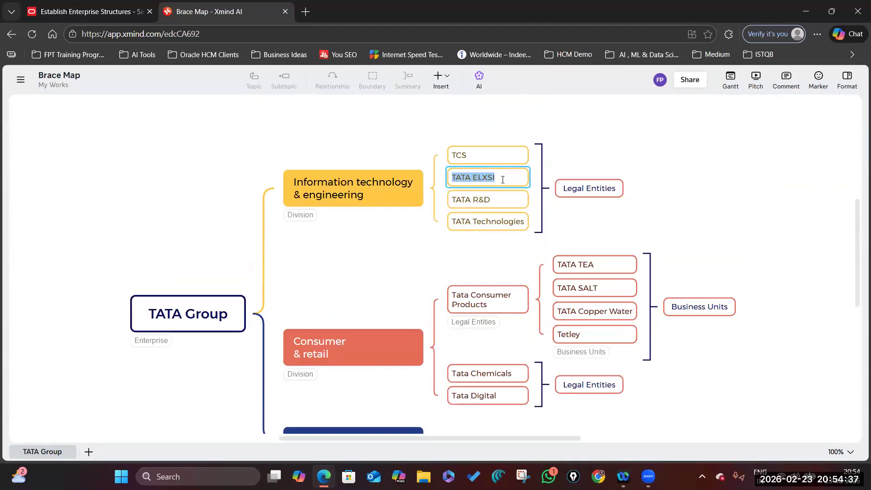
pyautogui.scroll(-1, 469, 310)
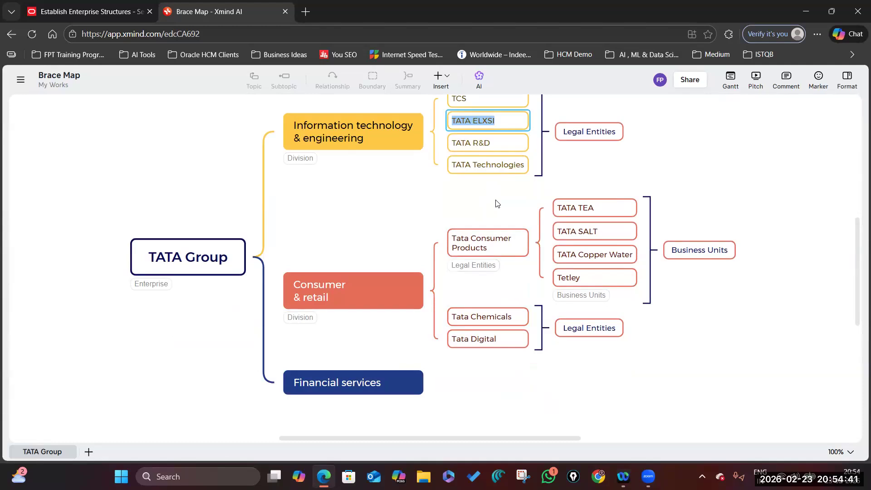
pyautogui.scroll(1, 496, 200)
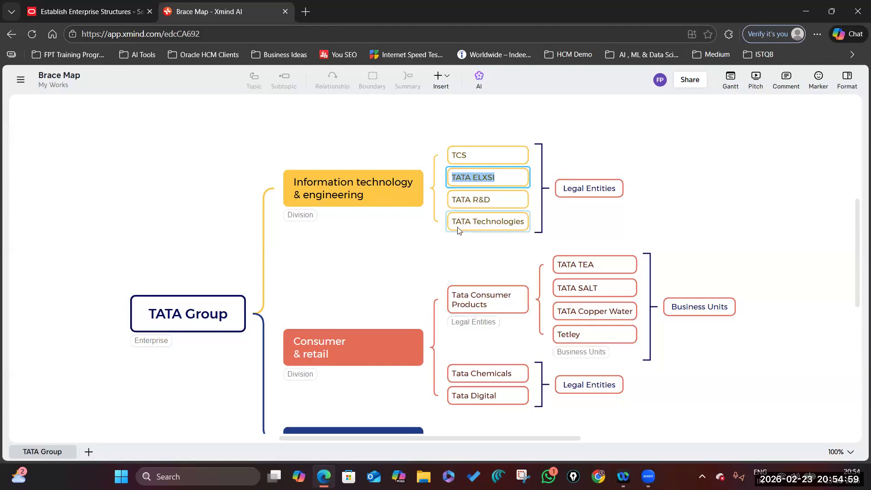
pyautogui.hotkey('ctrl', 'Tab')
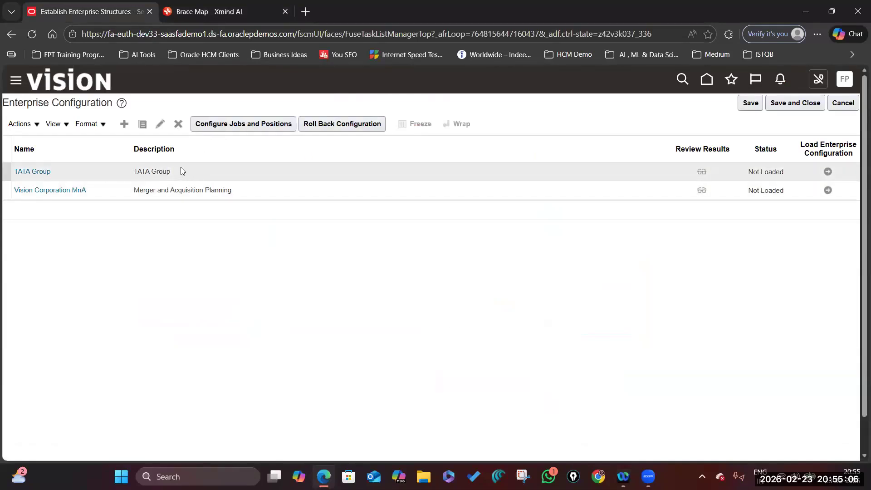
# Save and close the enterprise configuration, search setup tasks for "Manage Division" and open the task for managing divisions.
pyautogui.click(795, 103)
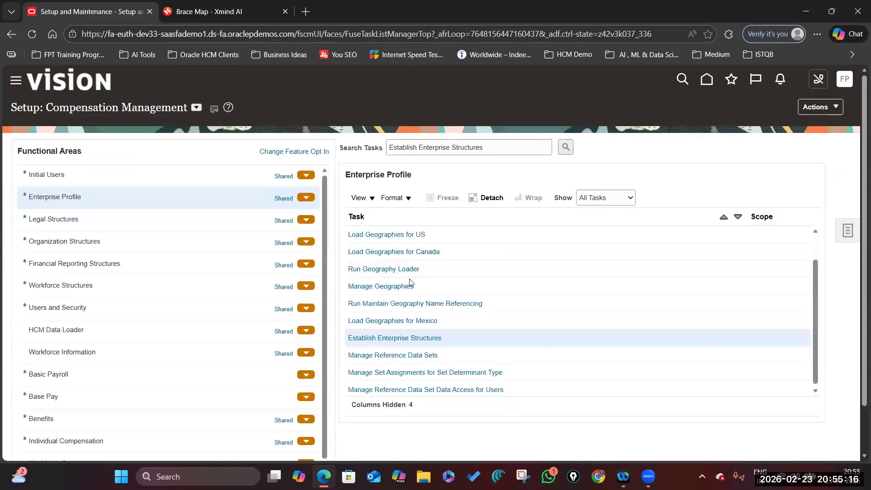
pyautogui.tripleClick(540, 145)
pyautogui.press('BackSpace')
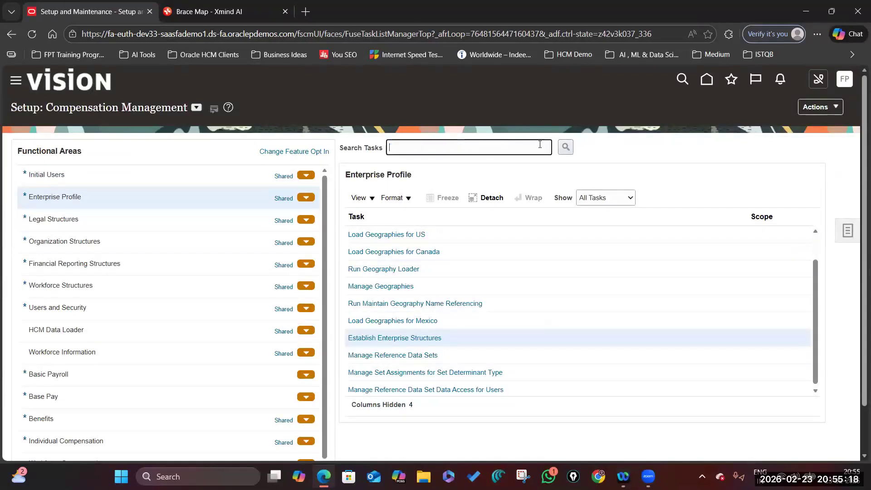
pyautogui.write('Manage Division')
pyautogui.click(567, 148)
pyautogui.click(606, 233)
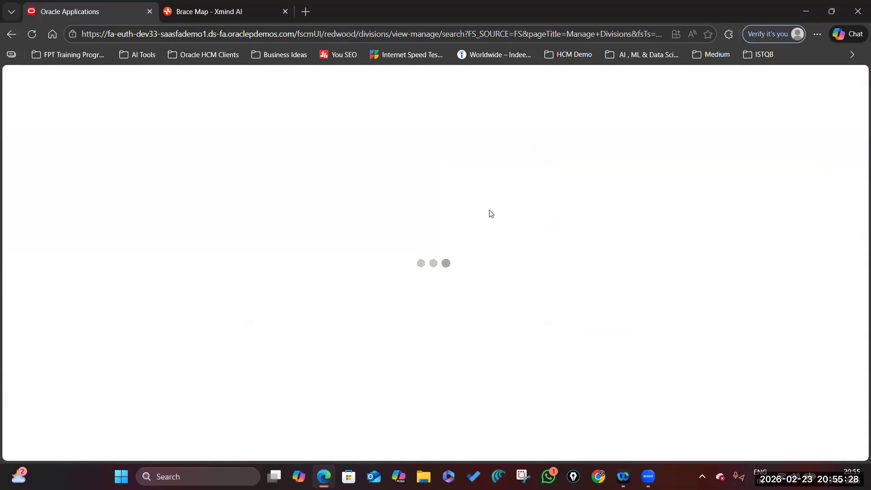
# Check the division branches in the Xmind brace map, and search the Oracle divisions for "IT".
pyautogui.click(213, 9)
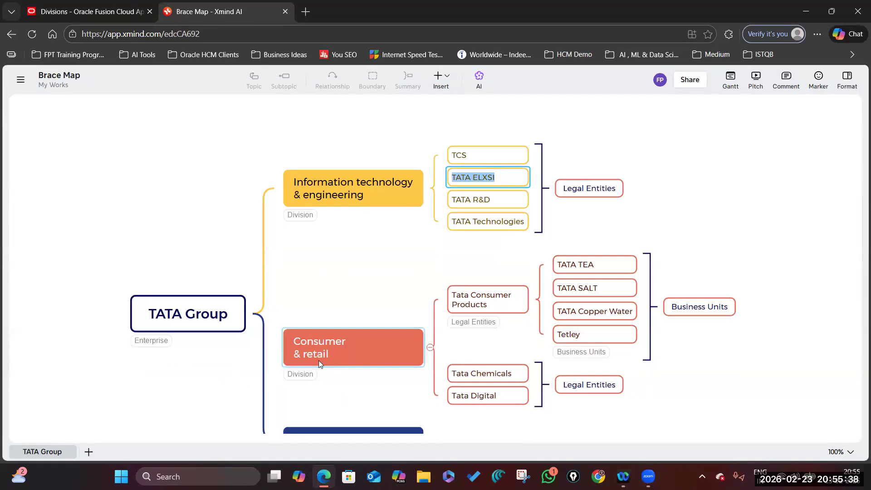
pyautogui.click(125, 14)
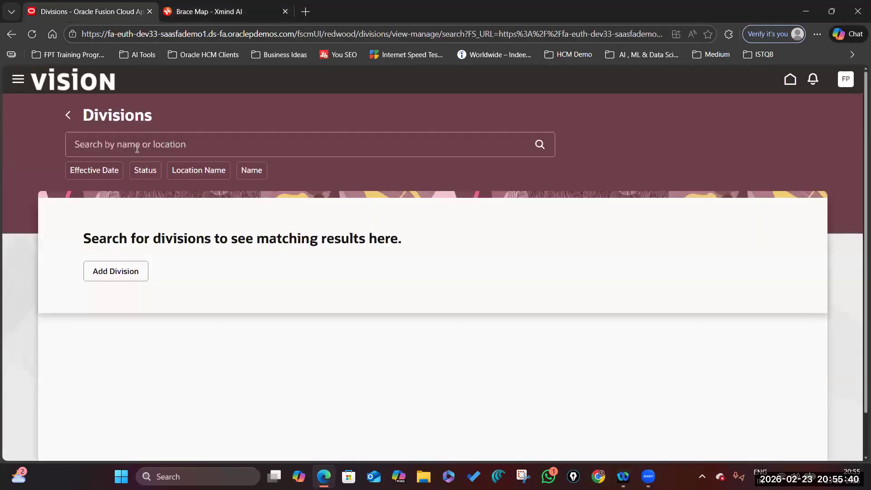
pyautogui.click(194, 144)
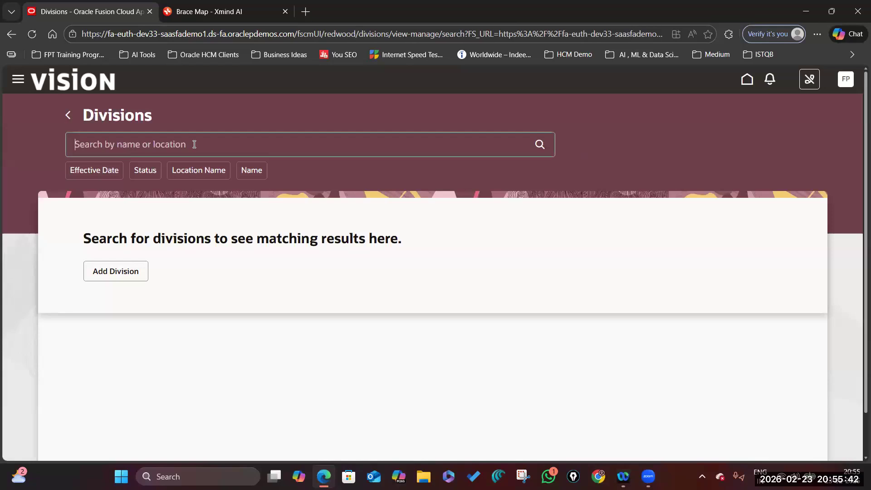
pyautogui.write('IT')
pyautogui.press('Return')
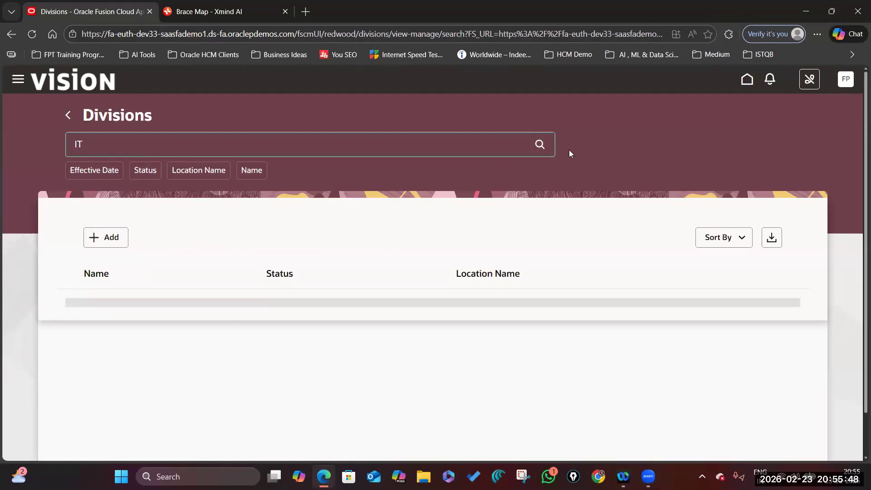
# Search the divisions for "CR" and return to the setup task list.
pyautogui.hotkey('ctrl', 'a')
pyautogui.press('BackSpace')
pyautogui.write('CR')
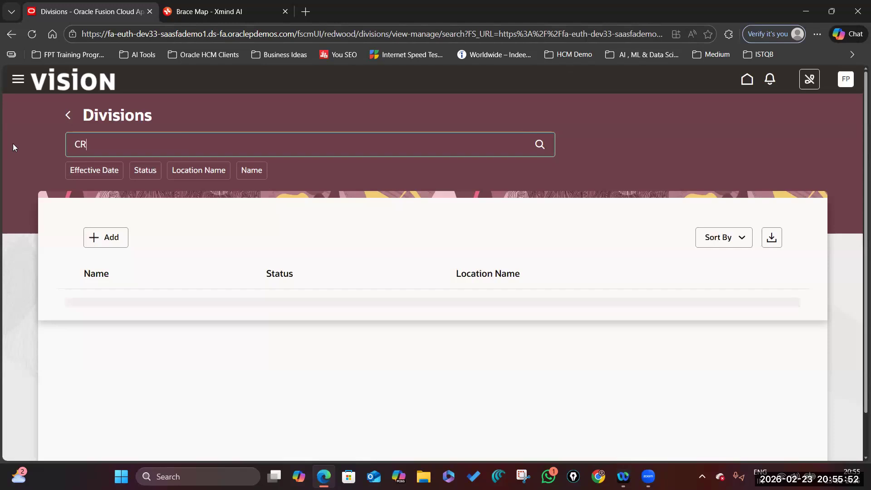
pyautogui.click(544, 145)
pyautogui.doubleClick(81, 145)
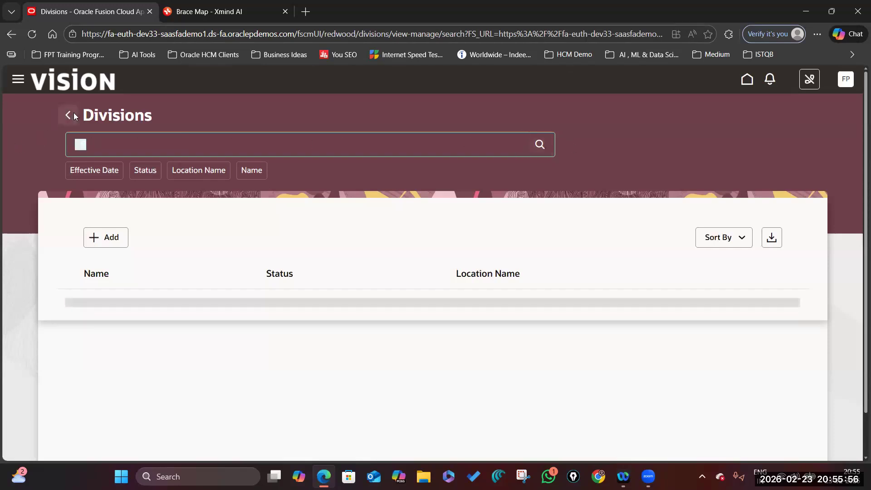
pyautogui.click(68, 114)
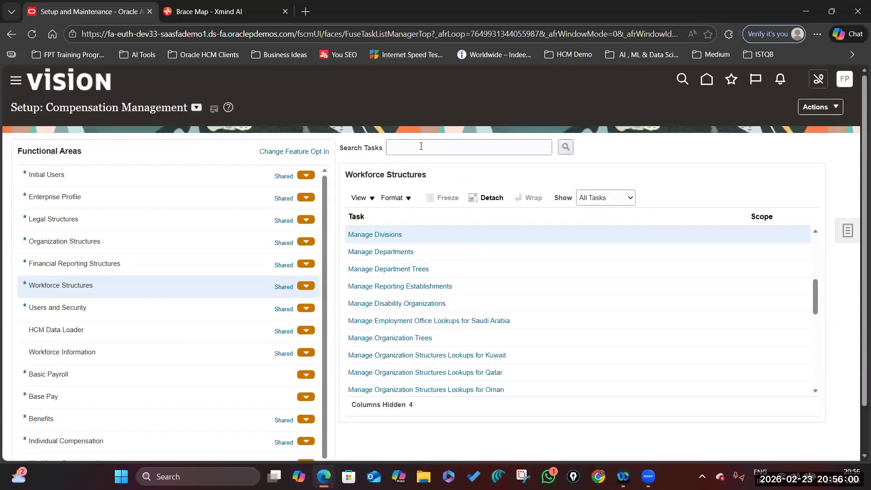
# Search setup tasks for "Manage Legal Enti%" and open Manage Legal Entity with the option to select and add a legal entity.
pyautogui.click(421, 146)
pyautogui.write('manag')
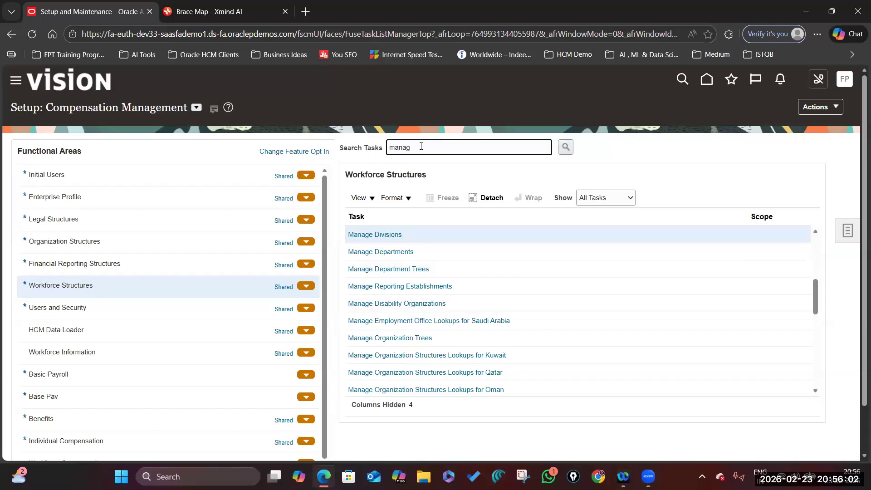
pyautogui.write('eManage Legal Entit')
pyautogui.press('Return')
pyautogui.click(386, 251)
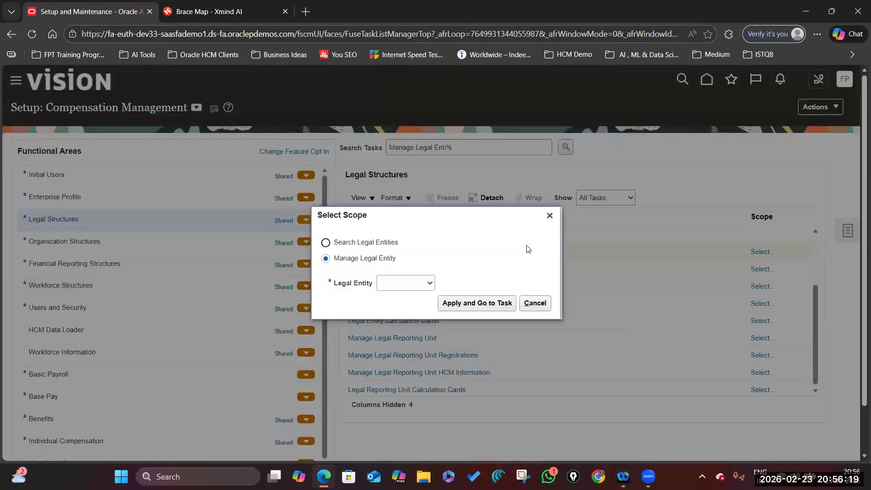
pyautogui.click(494, 302)
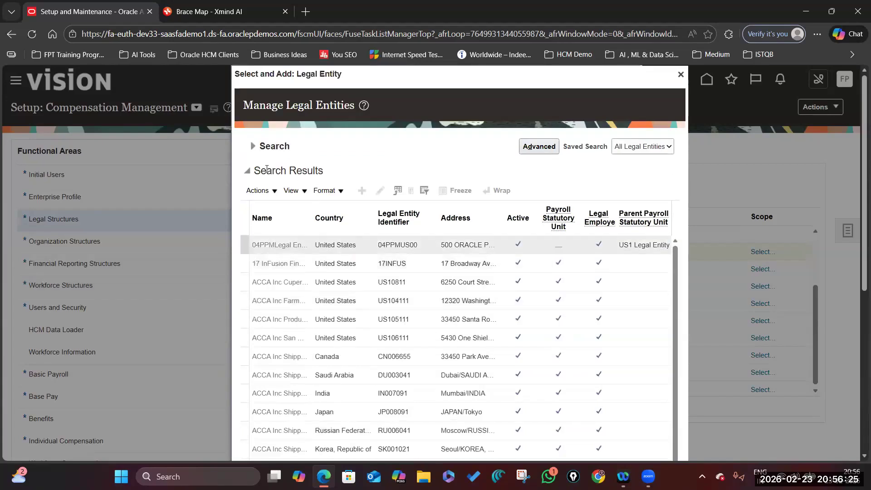
# Search the legal entities by name for "TCS US LE" and close the legal entity selection dialog.
pyautogui.click(274, 146)
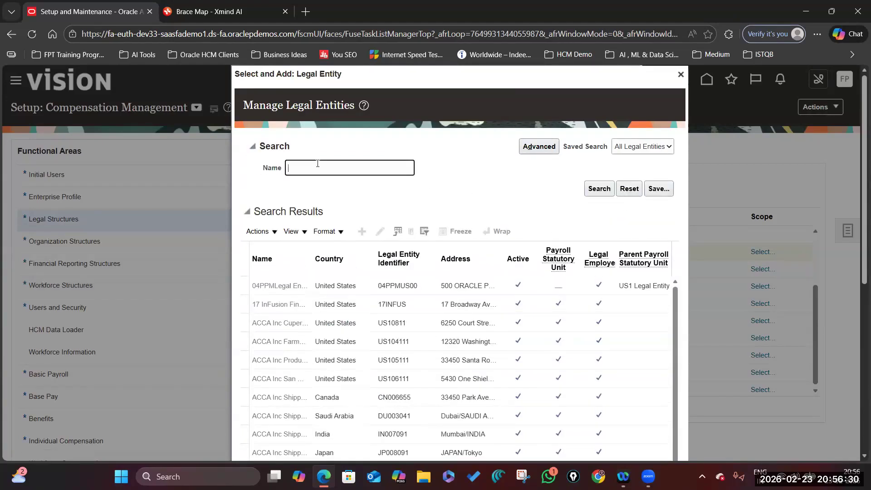
pyautogui.write('TCS US LE')
pyautogui.tripleClick(292, 161)
pyautogui.click(599, 189)
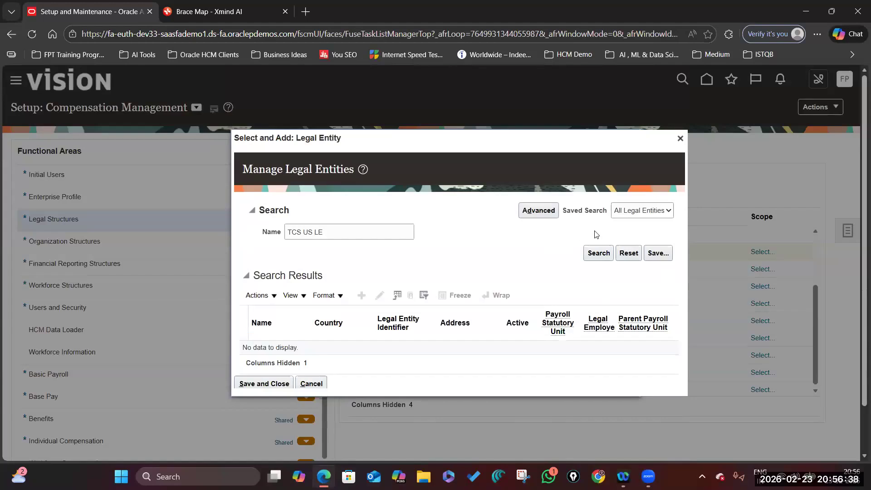
pyautogui.tripleClick(334, 230)
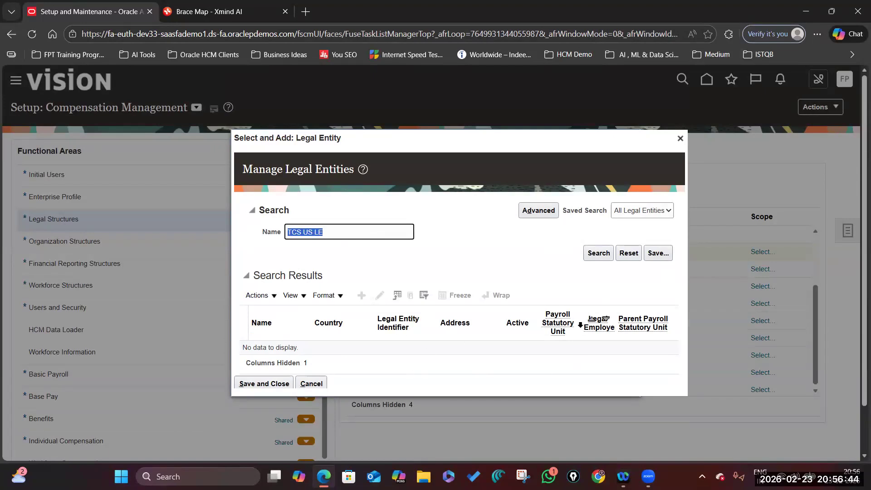
pyautogui.click(595, 250)
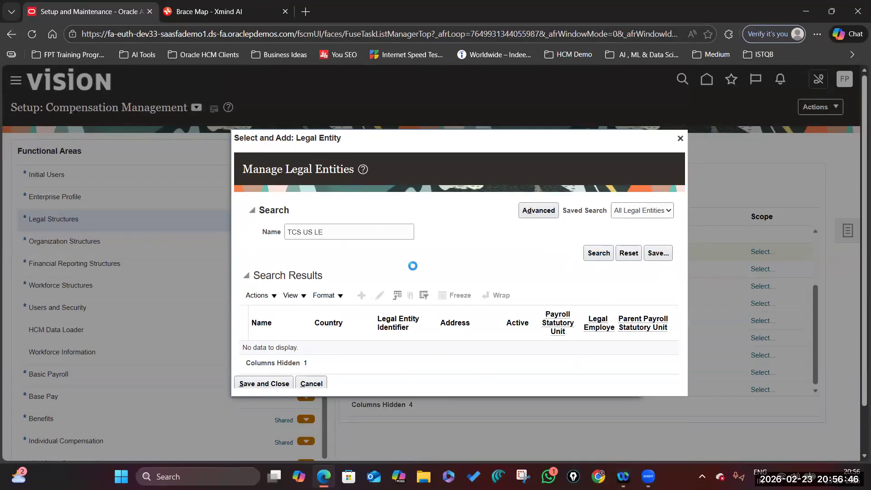
pyautogui.click(599, 252)
pyautogui.click(681, 138)
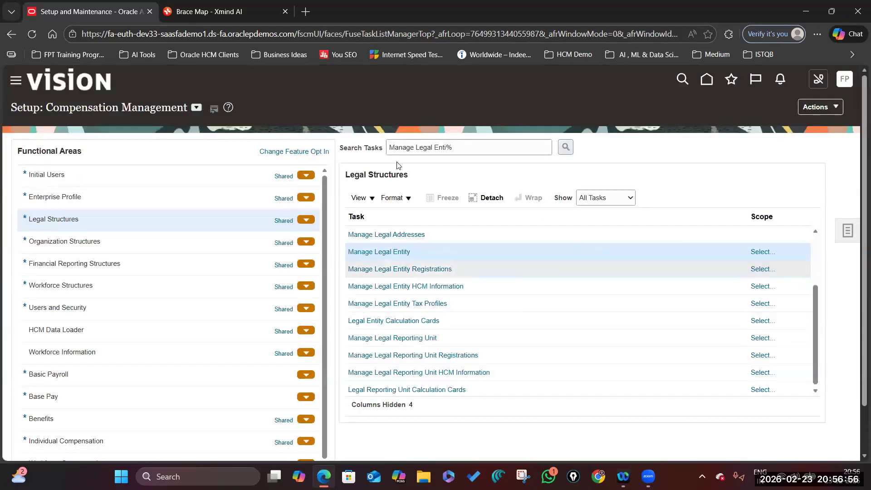
# Find and open the Establish Enterprise Structures task, and open the TATA Group configuration.
pyautogui.tripleClick(474, 148)
pyautogui.press('BackSpace')
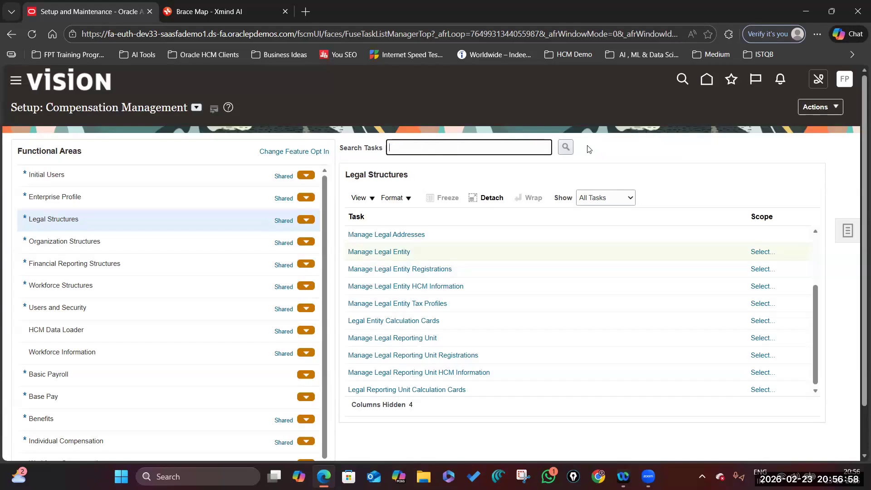
pyautogui.write('Establishs')
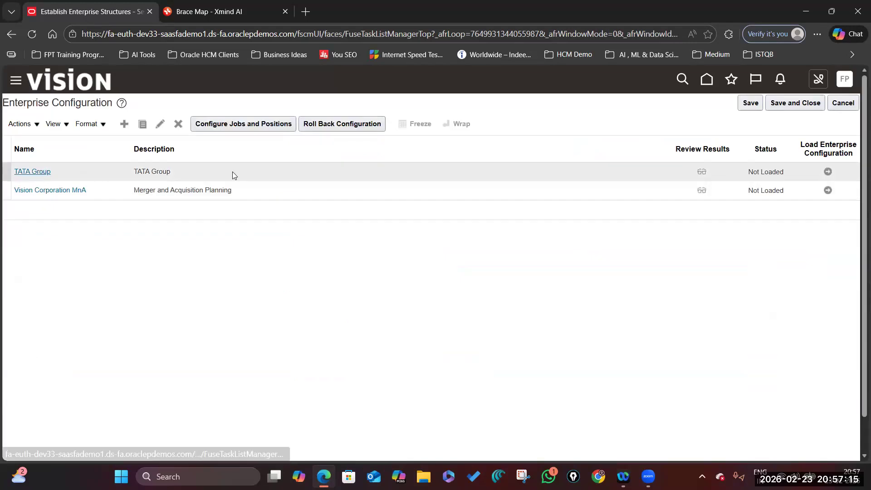
pyautogui.click(28, 175)
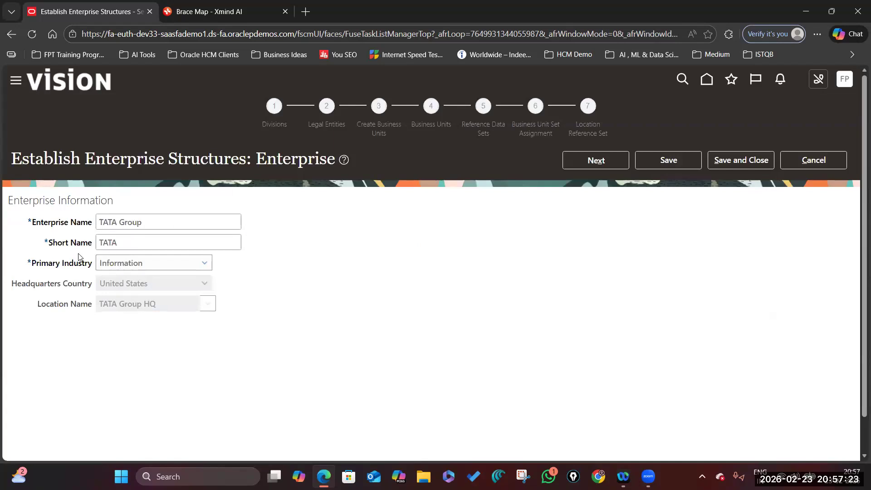
# Advance the TATA Group configuration through every stage from Enterprise to Review Results, checking the entries on each page.
pyautogui.click(597, 161)
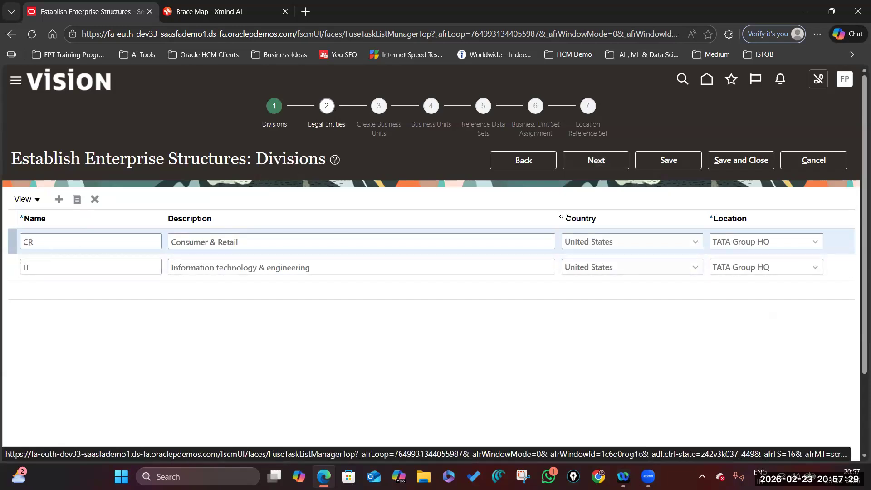
pyautogui.click(597, 163)
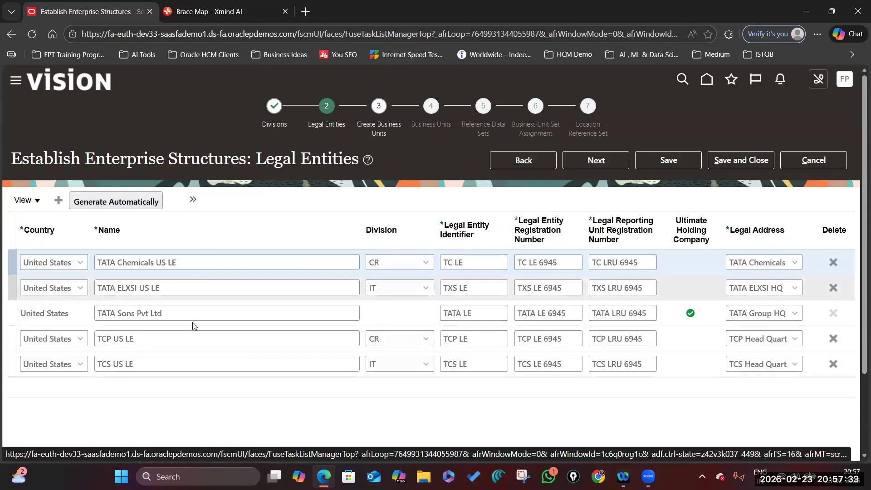
pyautogui.click(593, 162)
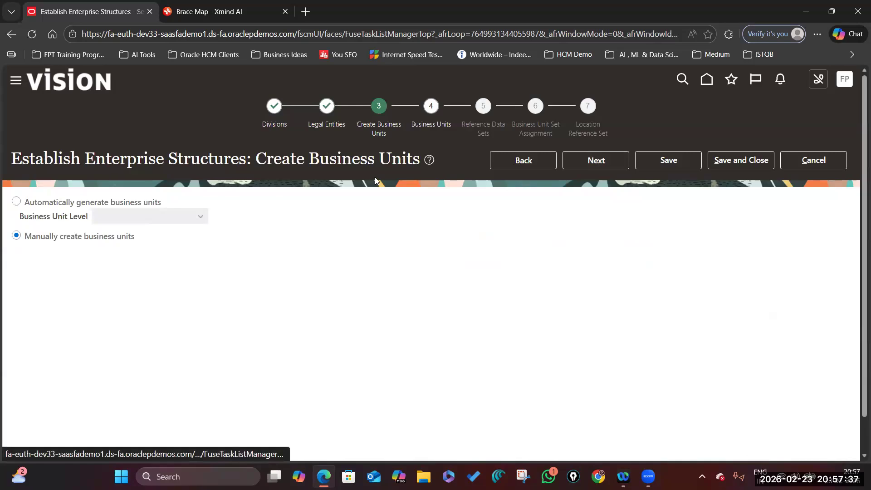
pyautogui.click(587, 164)
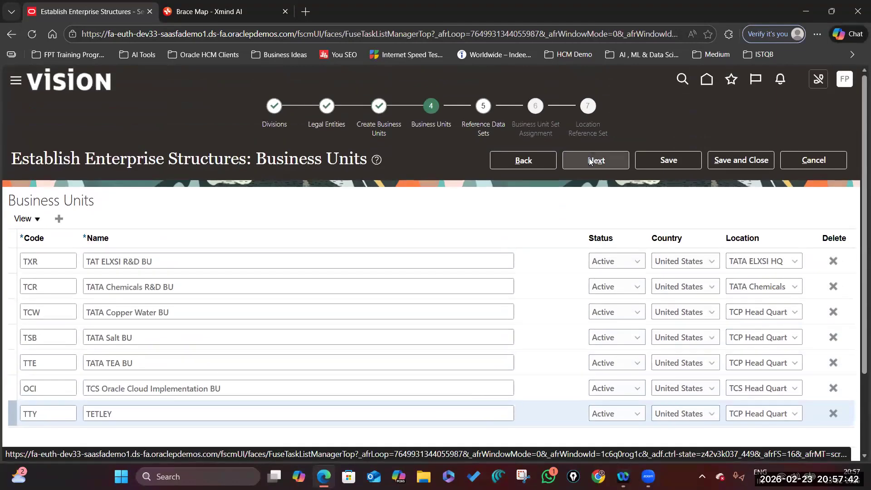
pyautogui.click(589, 161)
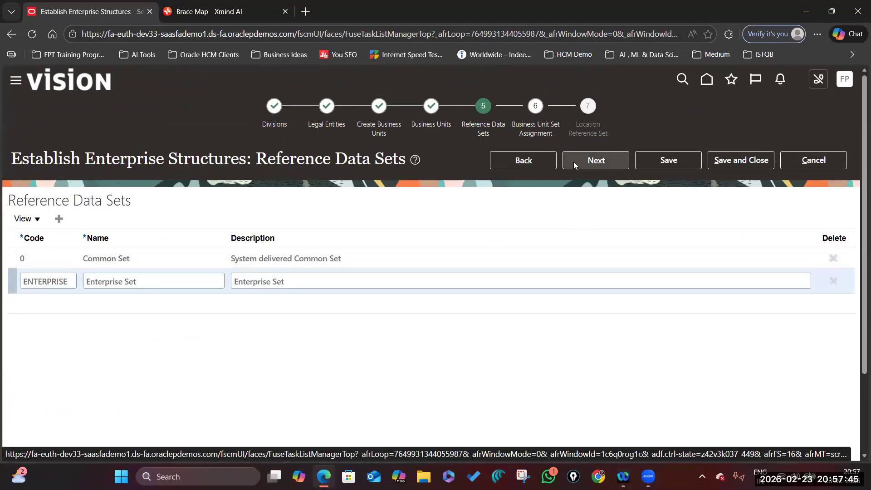
pyautogui.click(587, 161)
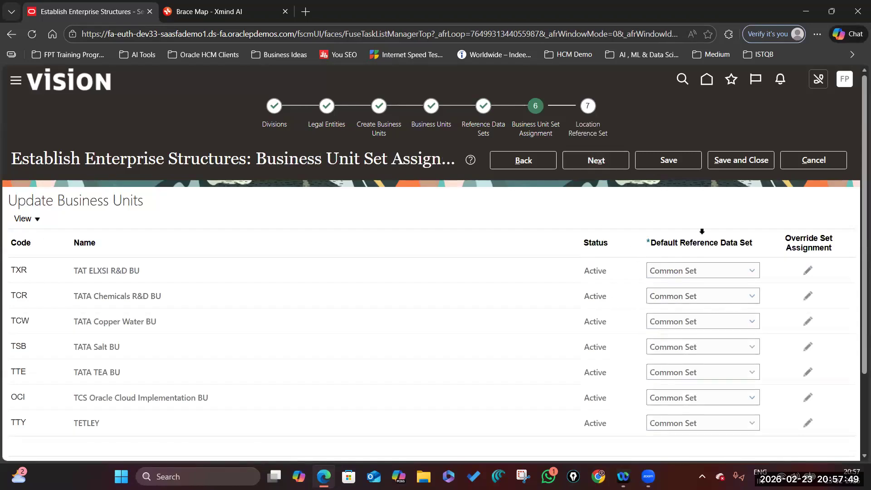
pyautogui.click(614, 166)
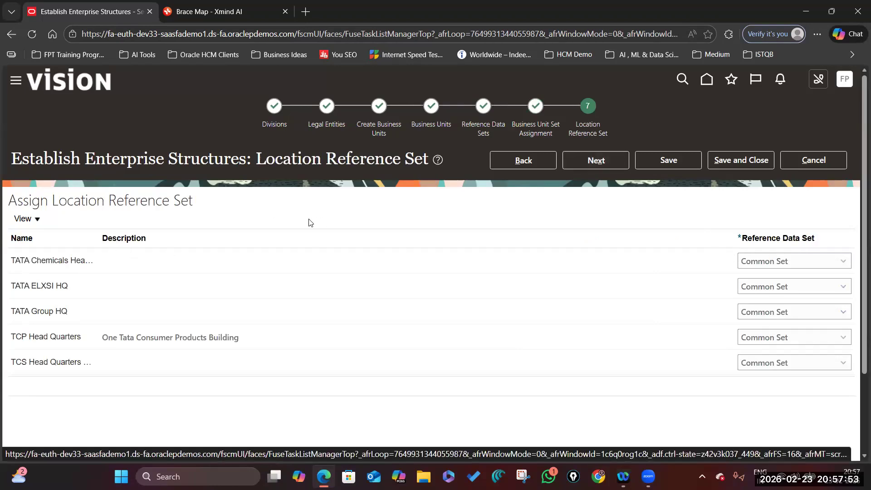
pyautogui.click(598, 162)
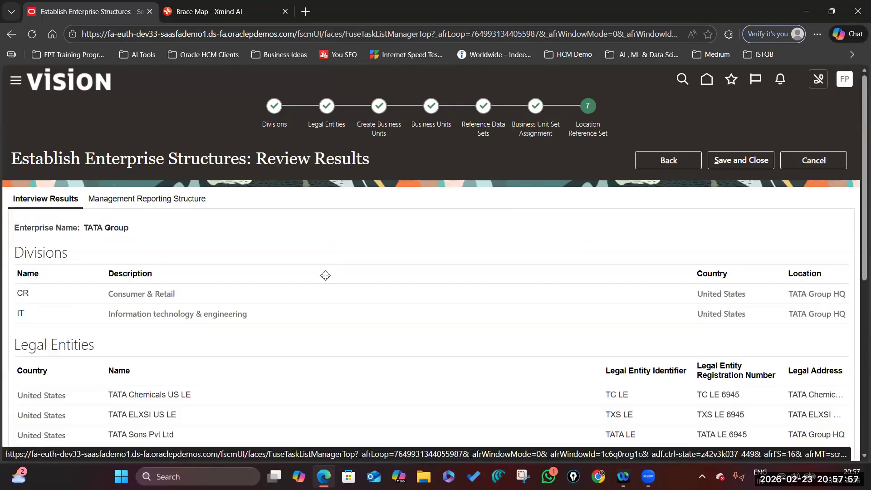
# Review the divisions and legal entities in the TATA Group interview results, and save and close the configuration.
pyautogui.scroll(-6, 326, 275)
pyautogui.scroll(6, 326, 275)
pyautogui.scroll(-6, 188, 274)
pyautogui.scroll(6, 188, 275)
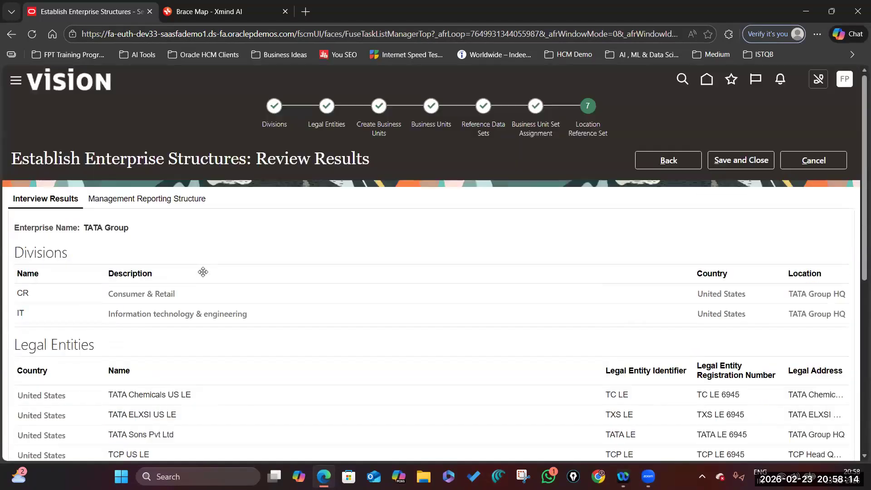
pyautogui.click(736, 164)
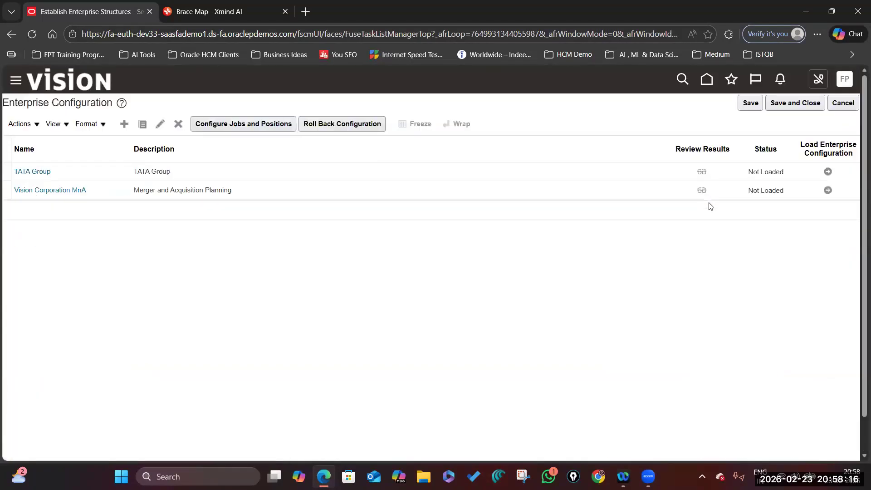
# Open the TATA Group configuration review, download its Technical Summary Report and open the downloaded TATA Group EES file.
pyautogui.click(703, 173)
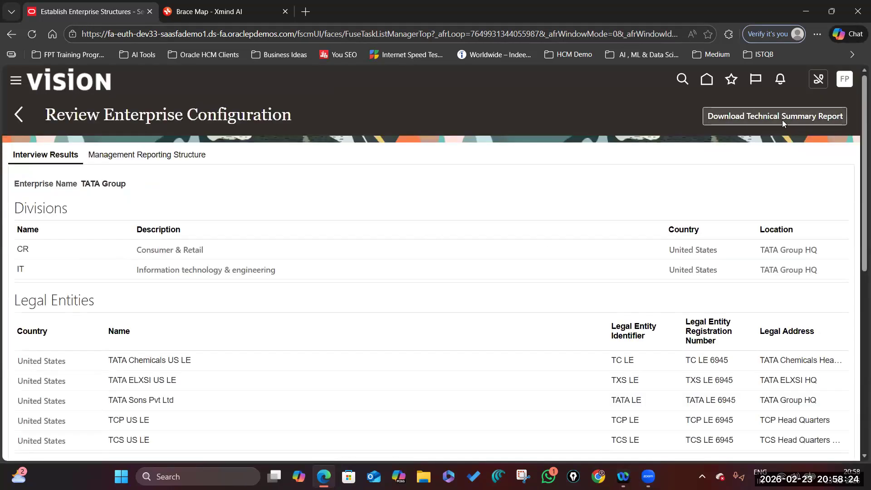
pyautogui.click(781, 117)
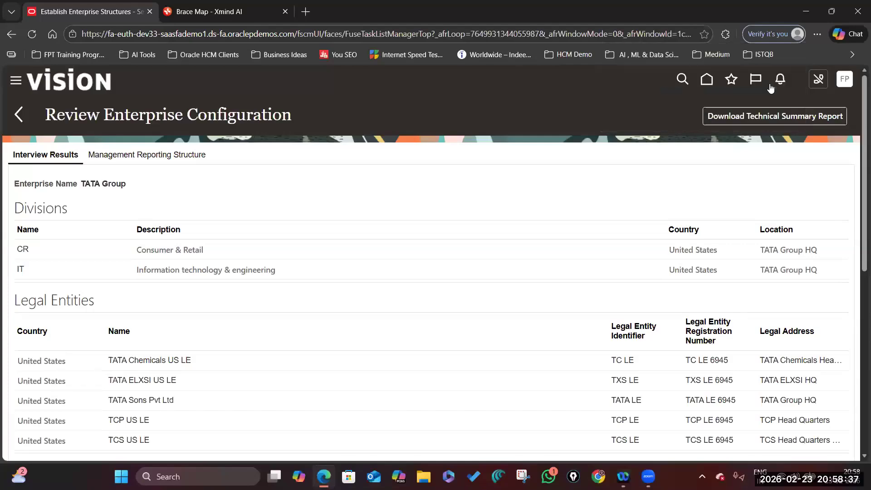
pyautogui.click(776, 83)
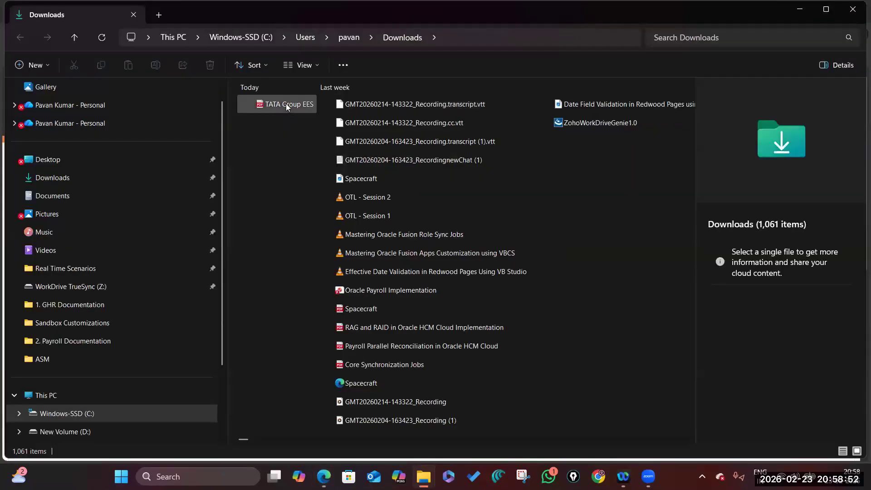
pyautogui.doubleClick(286, 103)
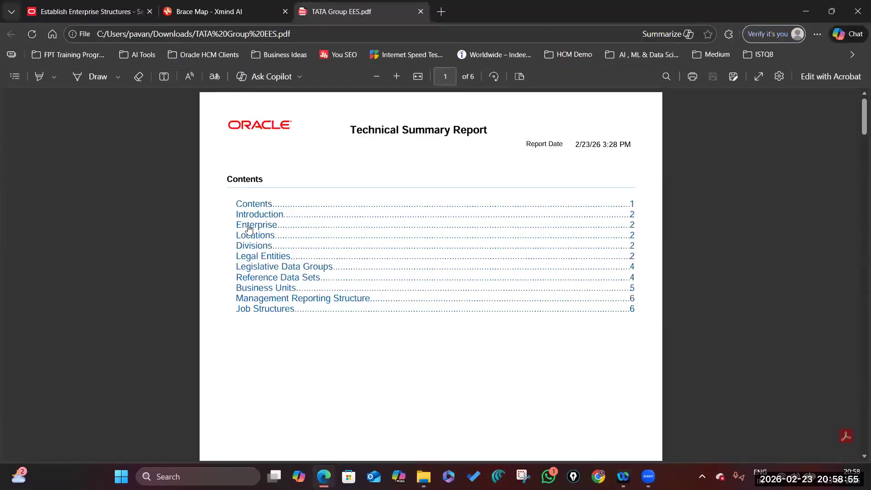
# Examine the Enterprise, Locations and Divisions sections of the TATA Group Technical Summary Report.
pyautogui.scroll(-15, 285, 233)
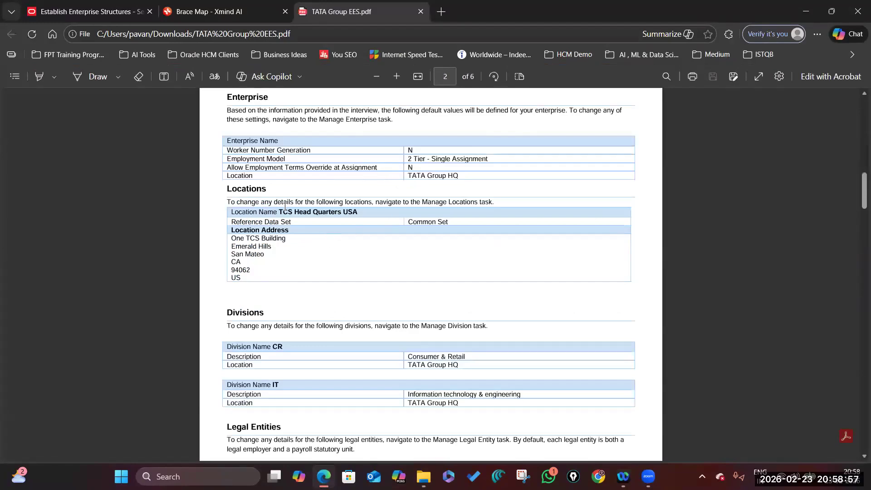
pyautogui.scroll(5, 362, 218)
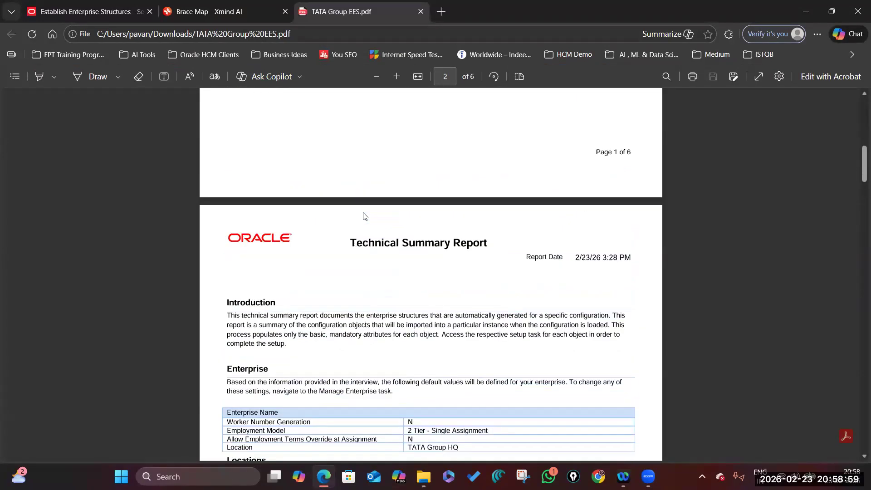
pyautogui.scroll(-5, 363, 218)
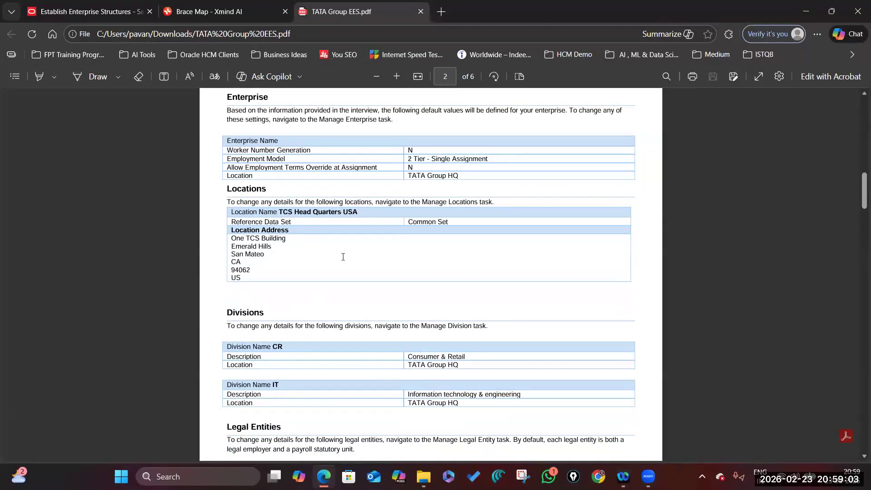
pyautogui.scroll(3, 372, 272)
pyautogui.scroll(-8, 355, 297)
pyautogui.scroll(5, 354, 297)
pyautogui.scroll(-7, 355, 296)
pyautogui.scroll(-2, 354, 296)
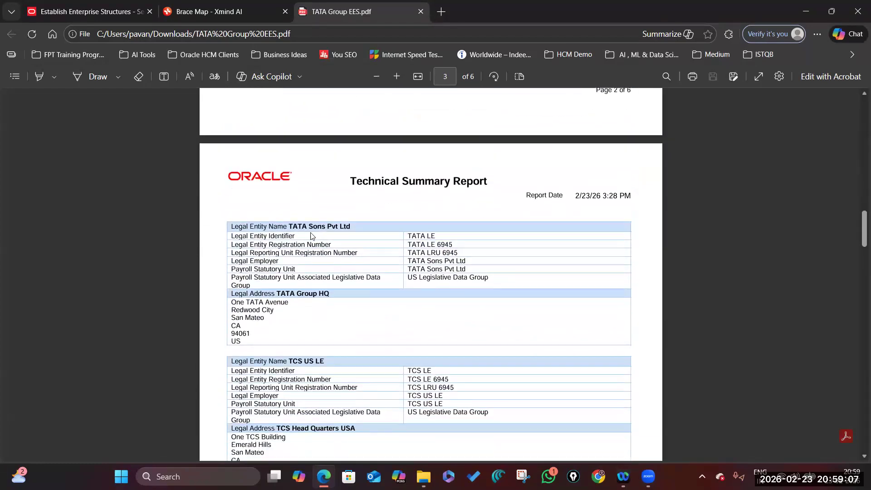
# Examine the legal entities, their legal addresses and the business units in the report, and return to its contents page.
pyautogui.moveTo(291, 225); pyautogui.dragTo(371, 227)
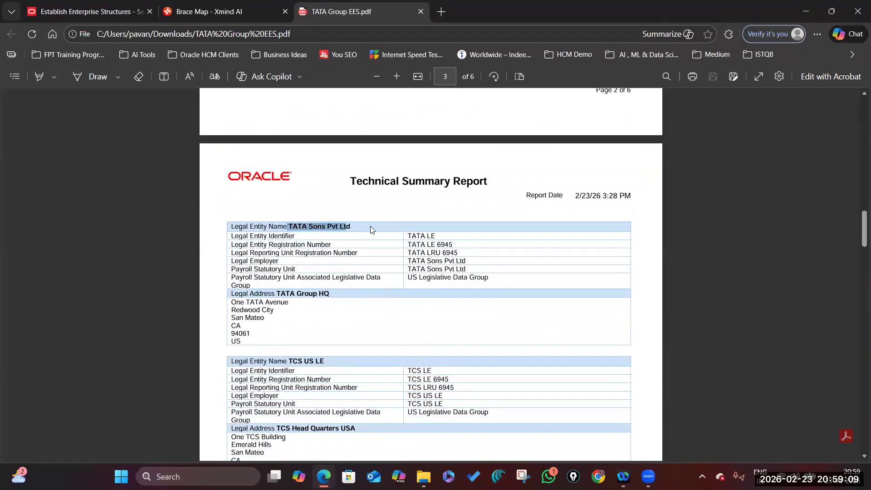
pyautogui.moveTo(277, 293); pyautogui.dragTo(330, 294)
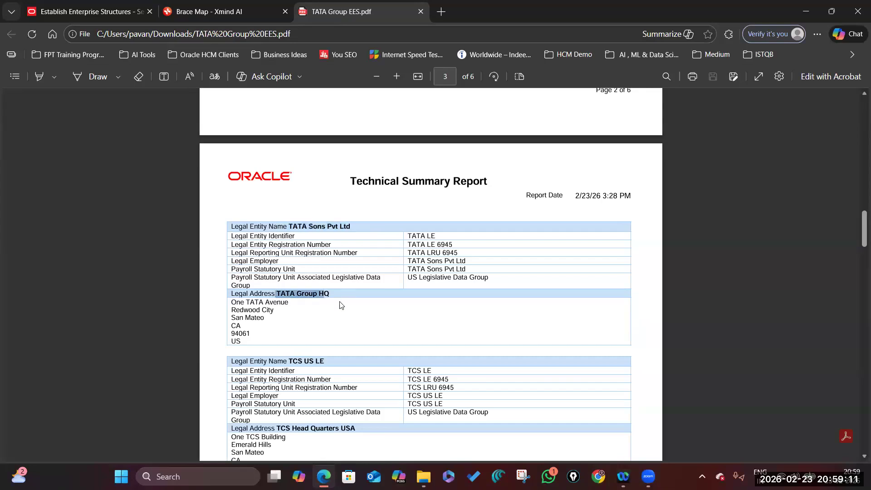
pyautogui.scroll(-1, 292, 302)
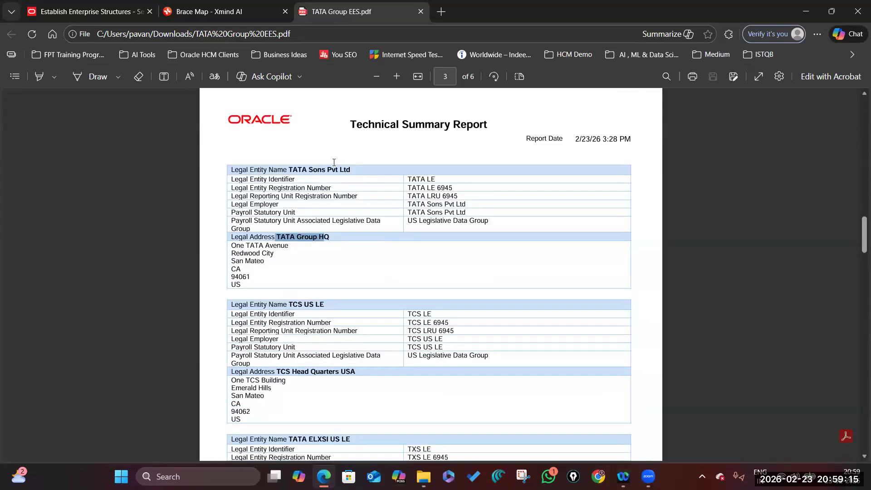
pyautogui.moveTo(290, 169); pyautogui.dragTo(351, 169)
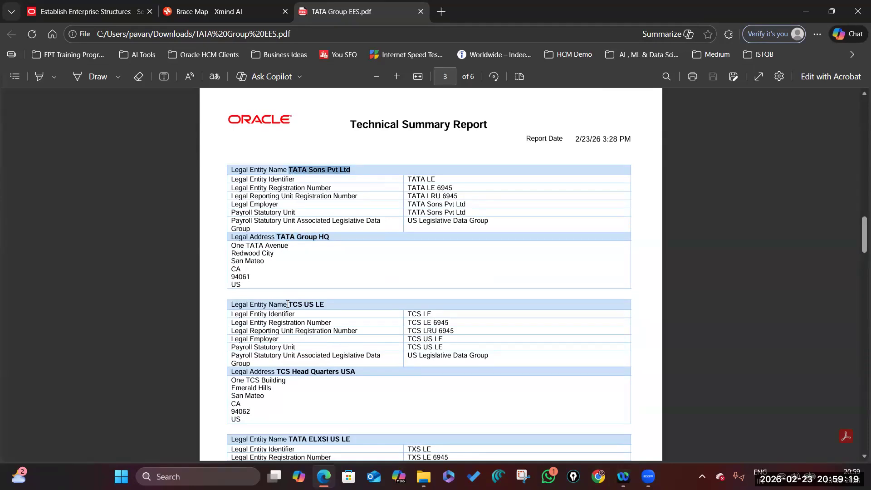
pyautogui.scroll(-5, 295, 313)
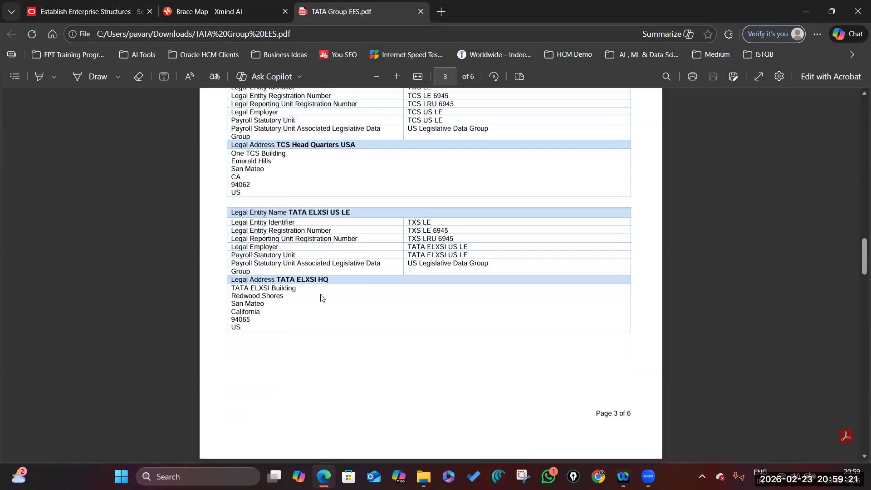
pyautogui.scroll(3, 321, 298)
pyautogui.scroll(3, 323, 299)
pyautogui.scroll(-15, 327, 283)
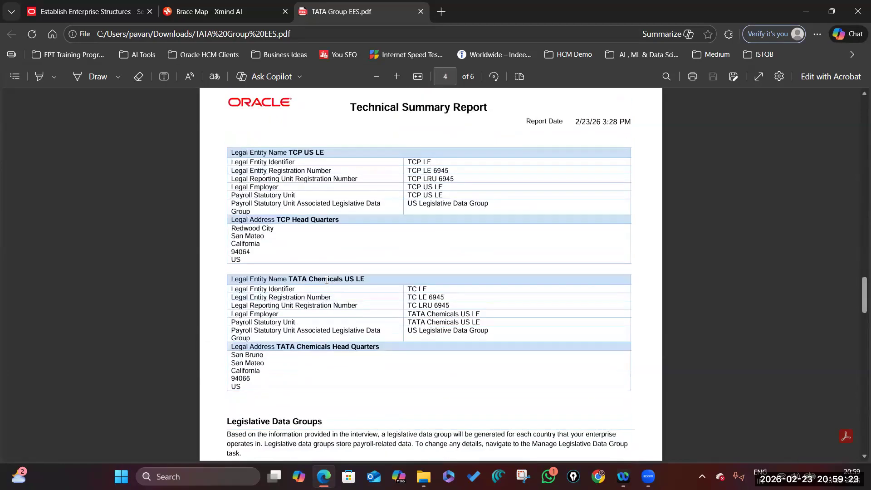
pyautogui.scroll(-15, 326, 282)
pyautogui.scroll(12, 325, 284)
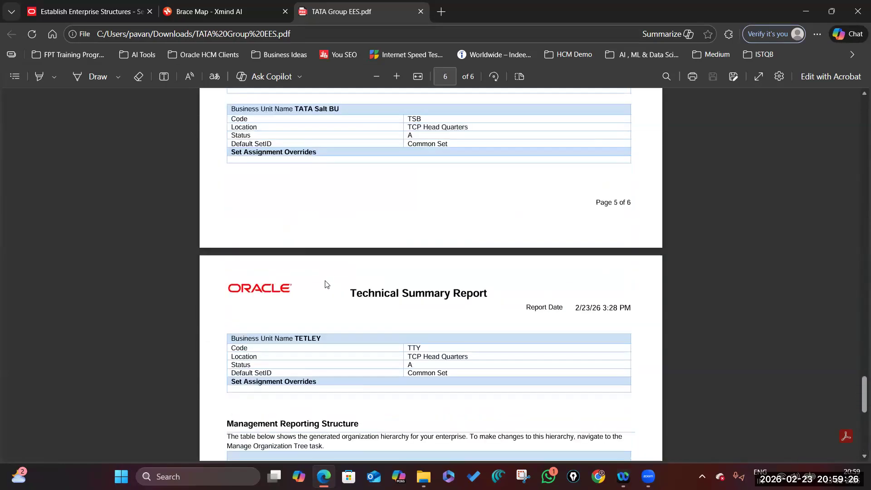
pyautogui.scroll(20, 324, 286)
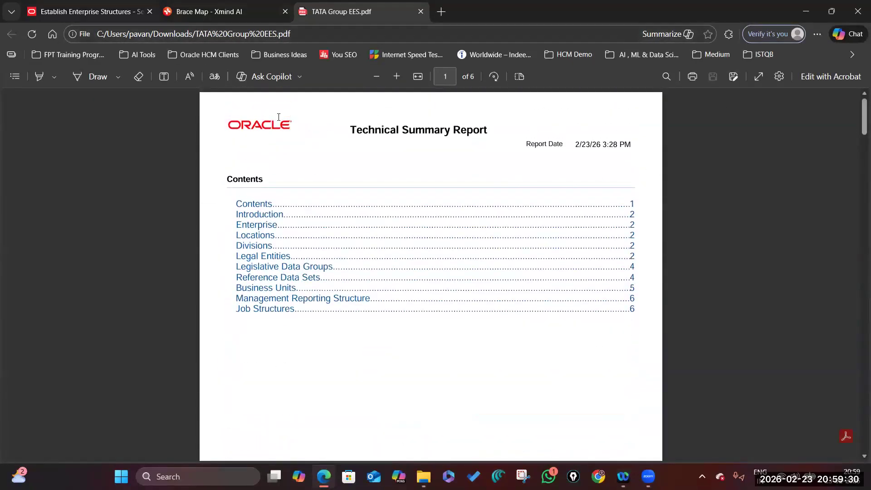
# Return to the Enterprise Configuration page, load the TATA Group enterprise configuration and confirm creating its enterprise structures.
pyautogui.hotkey('ctrl', 'Tab')
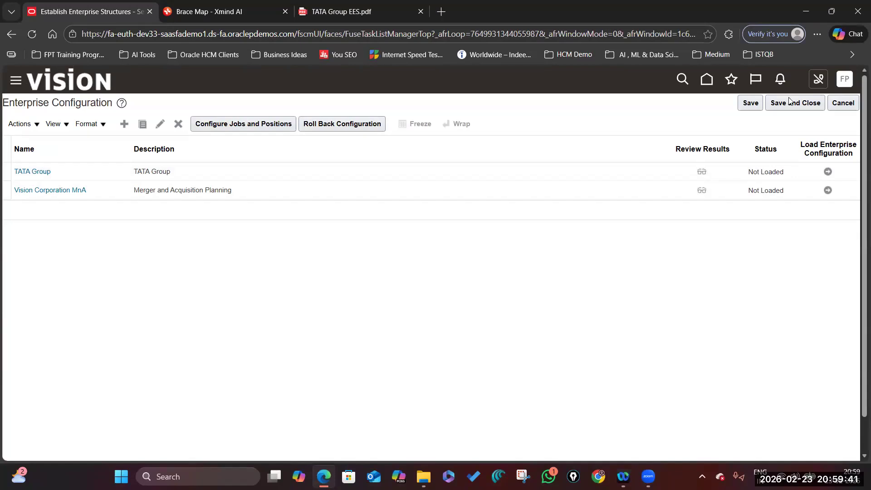
pyautogui.click(828, 172)
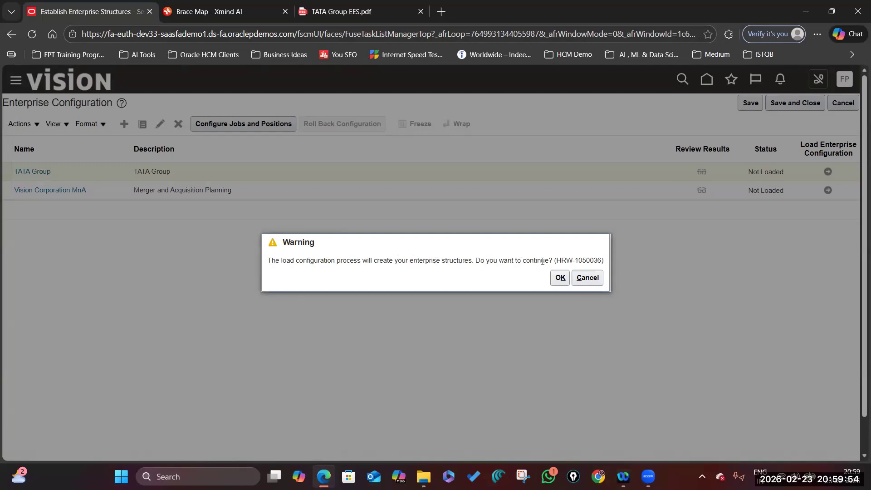
pyautogui.click(563, 281)
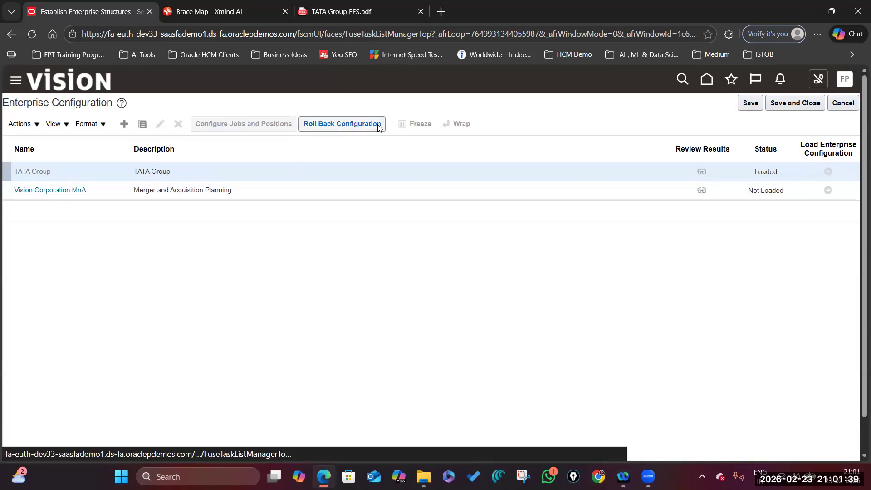
pyautogui.click(342, 124)
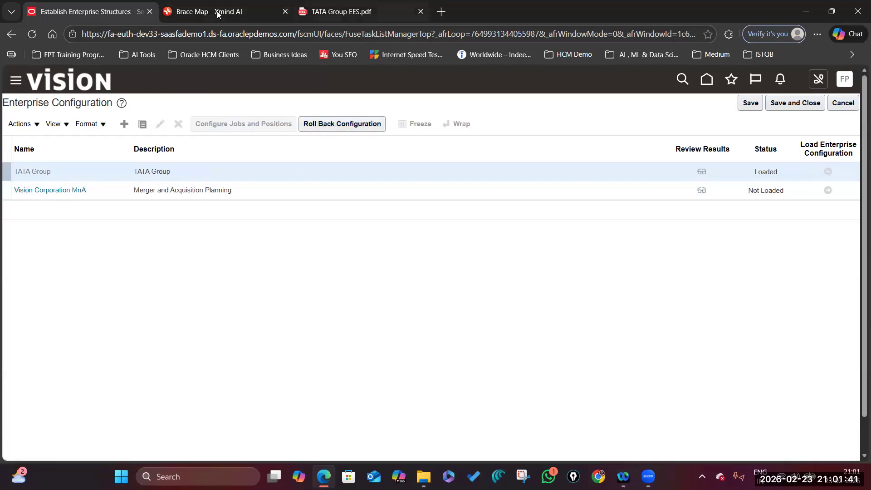
# Go back to the TATA Group EES report and locate the TCS US LE legal entity.
pyautogui.click(341, 12)
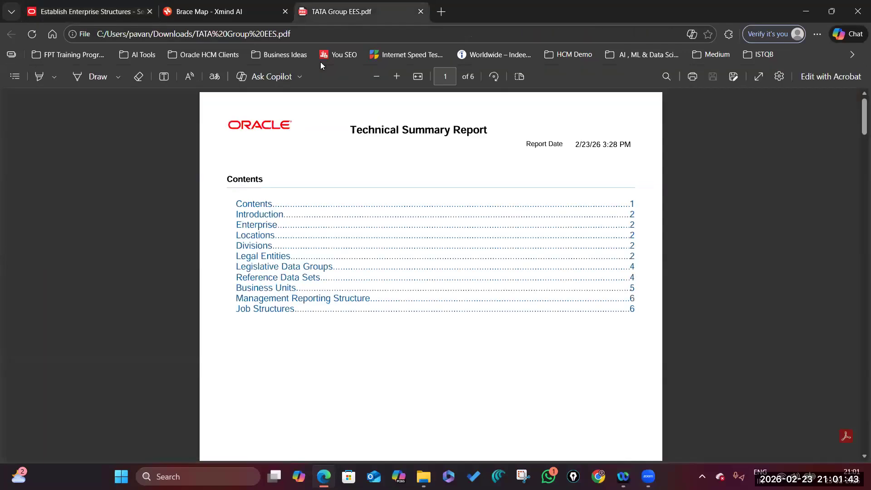
pyautogui.scroll(-20, 344, 265)
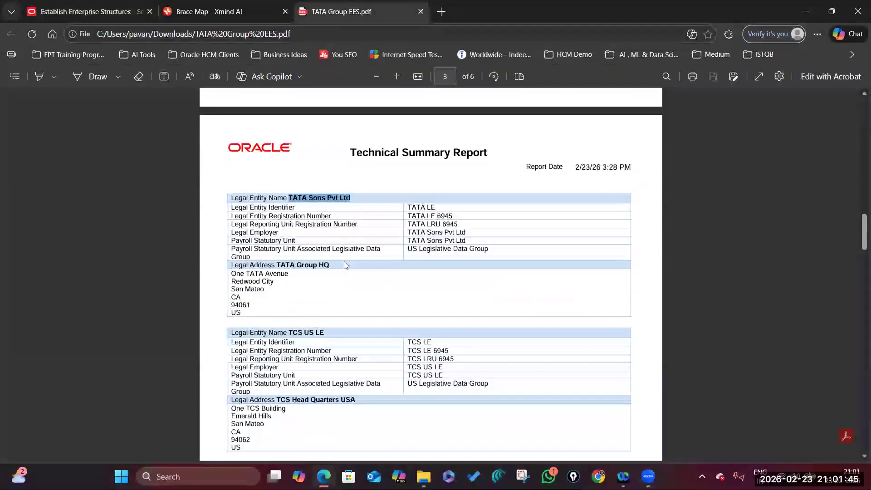
pyautogui.scroll(-3, 393, 357)
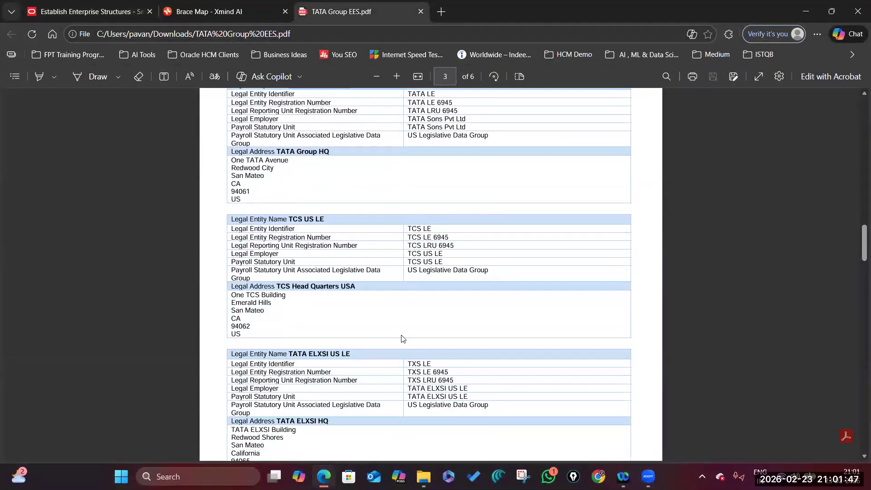
pyautogui.moveTo(289, 219); pyautogui.dragTo(326, 217)
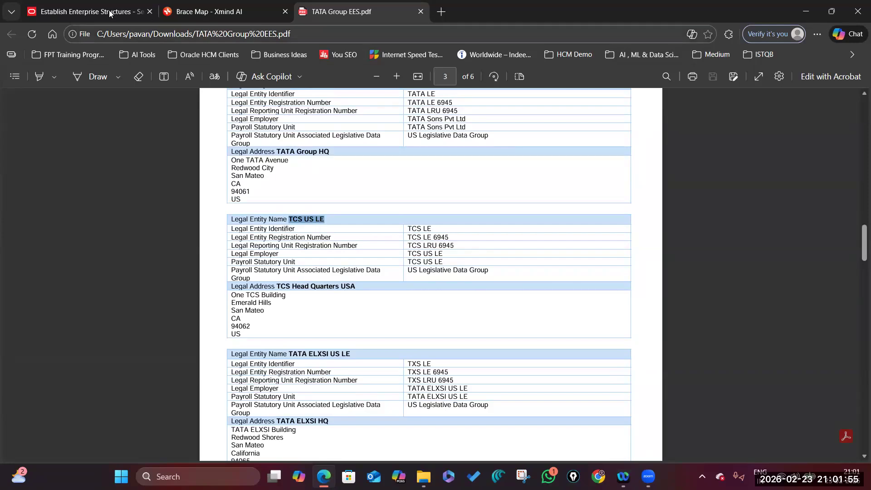
# Return to Setup and Maintenance and open the Manage Divisions task from the Workforce Structures task list.
pyautogui.hotkey('ctrl', 'Tab')
pyautogui.tripleClick(480, 150)
pyautogui.press('BackSpace')
pyautogui.write('Manage Divisions')
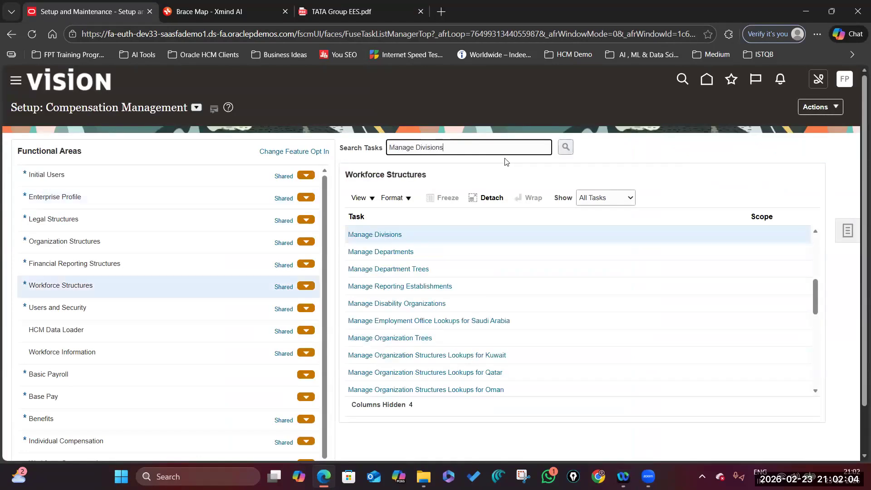
pyautogui.click(389, 234)
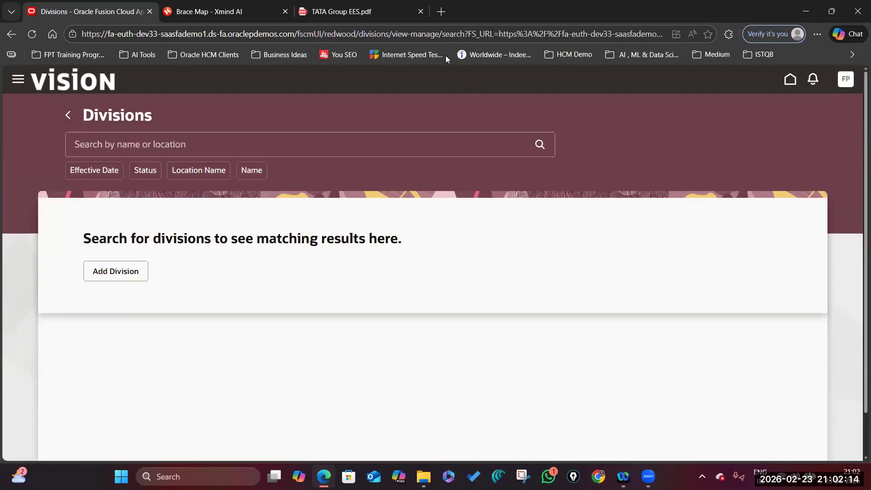
# Check the names and descriptions of the divisions CR and IT in the Technical Summary Report.
pyautogui.click(181, 145)
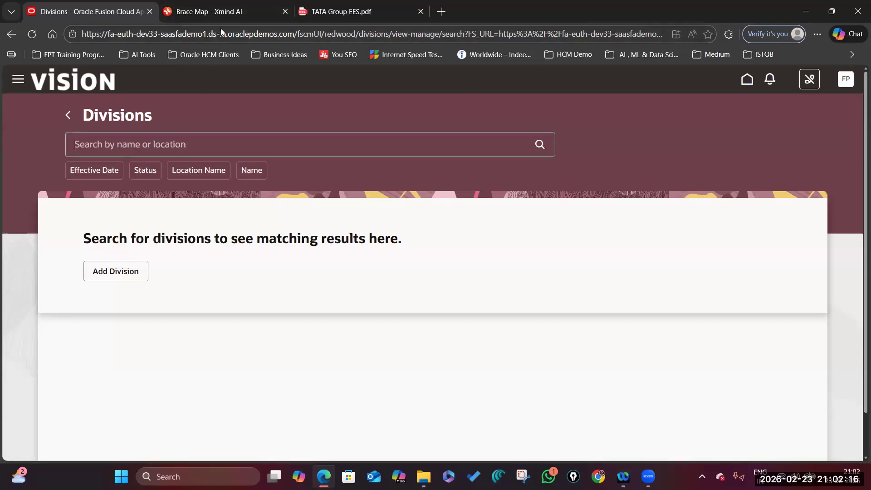
pyautogui.hotkey('ctrl', 'shift', 'Tab')
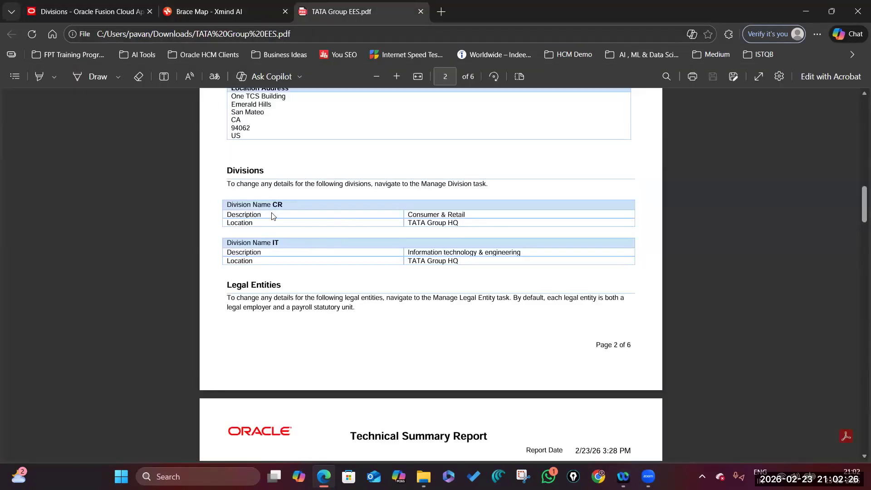
pyautogui.doubleClick(285, 205)
pyautogui.click(273, 242)
pyautogui.moveTo(406, 214); pyautogui.dragTo(497, 218)
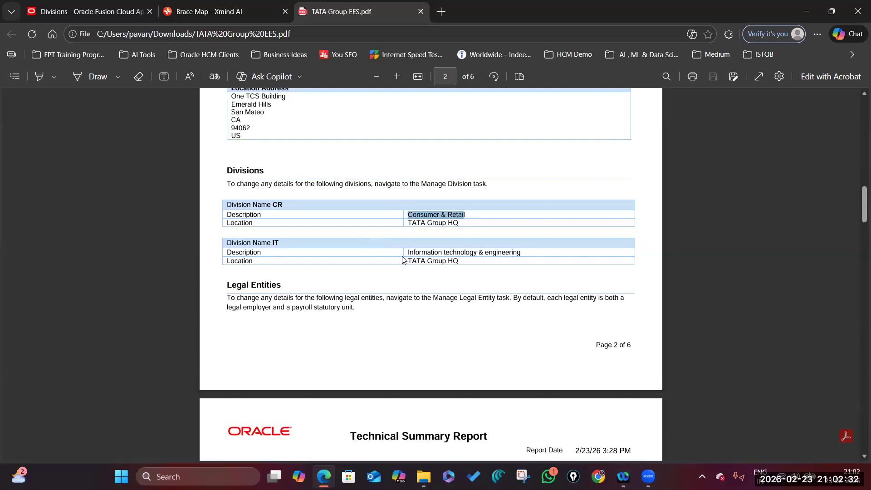
pyautogui.moveTo(408, 251); pyautogui.dragTo(528, 253)
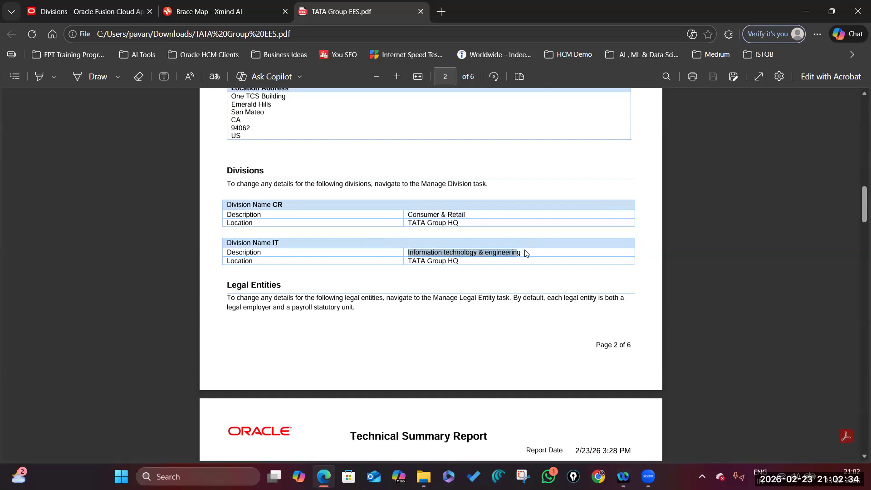
# Search the divisions for CR, review its details and return to the division search.
pyautogui.click(102, 14)
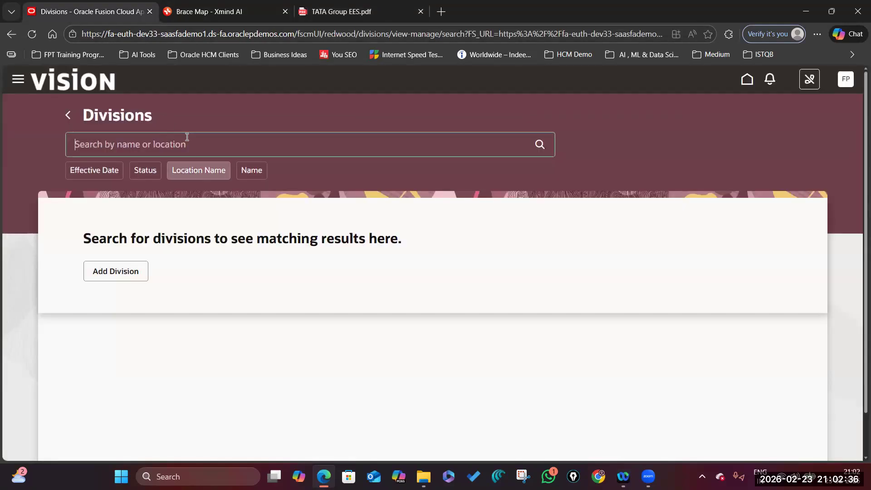
pyautogui.write('CR')
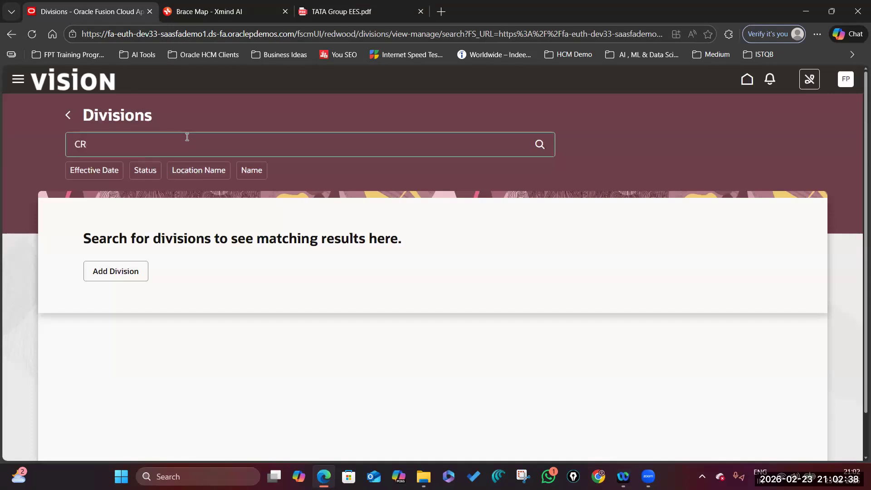
pyautogui.click(539, 144)
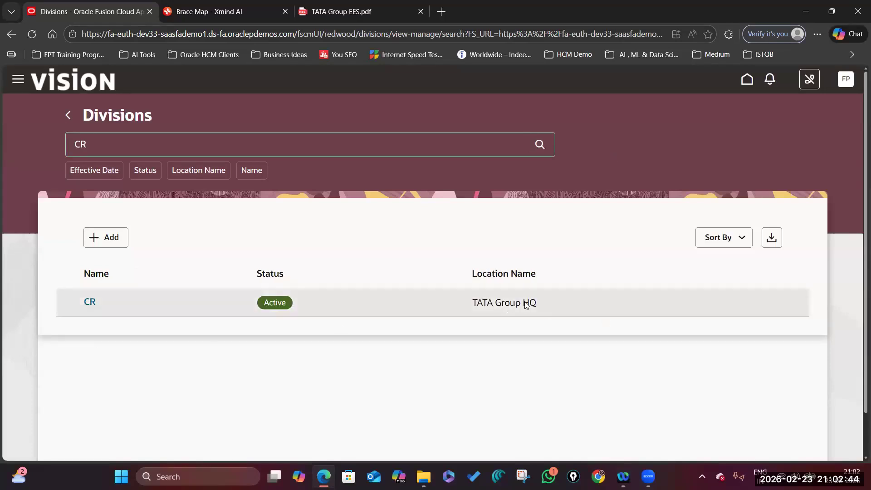
pyautogui.click(90, 301)
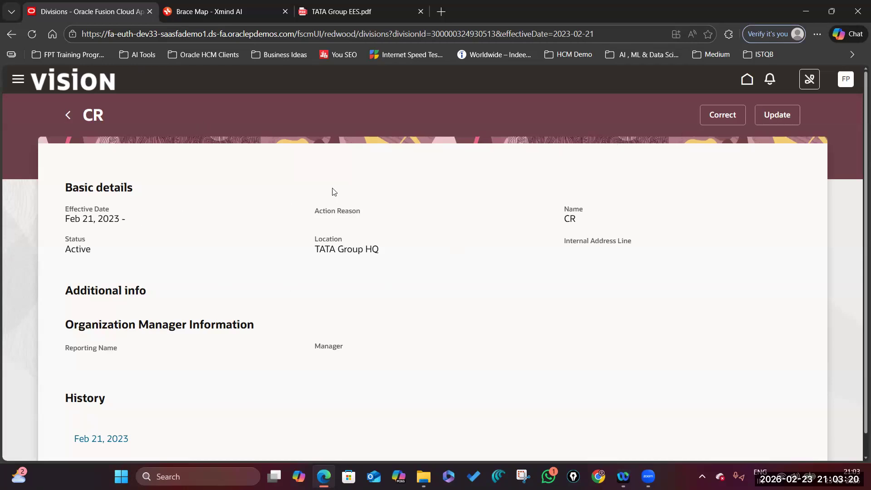
pyautogui.click(68, 115)
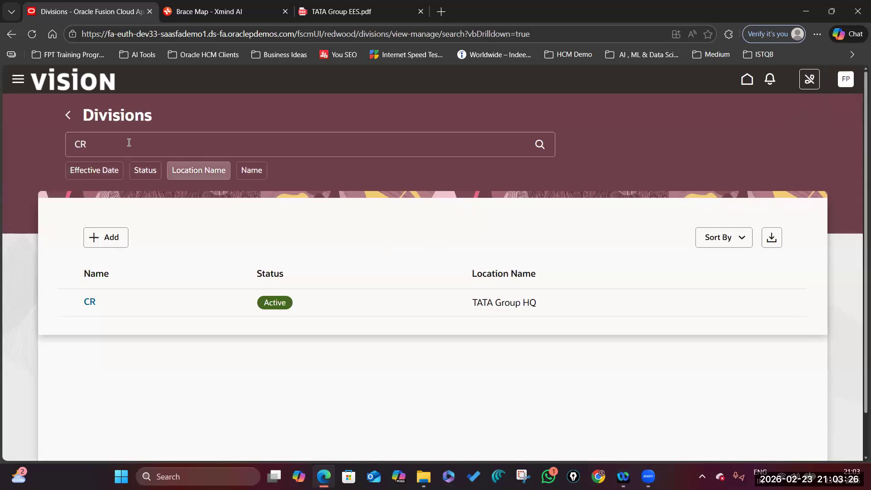
# Search the divisions for IT, open the IT division located at TATA Group HQ and review its details.
pyautogui.doubleClick(80, 143)
pyautogui.press('BackSpace')
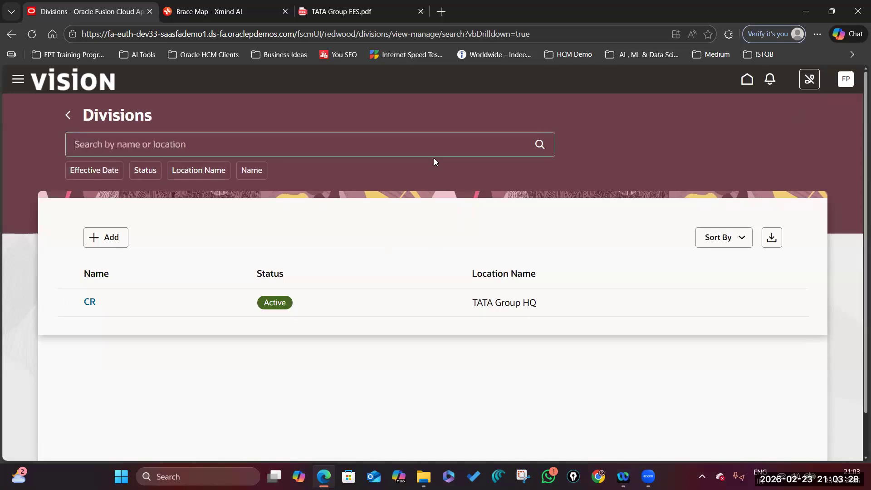
pyautogui.press('Return')
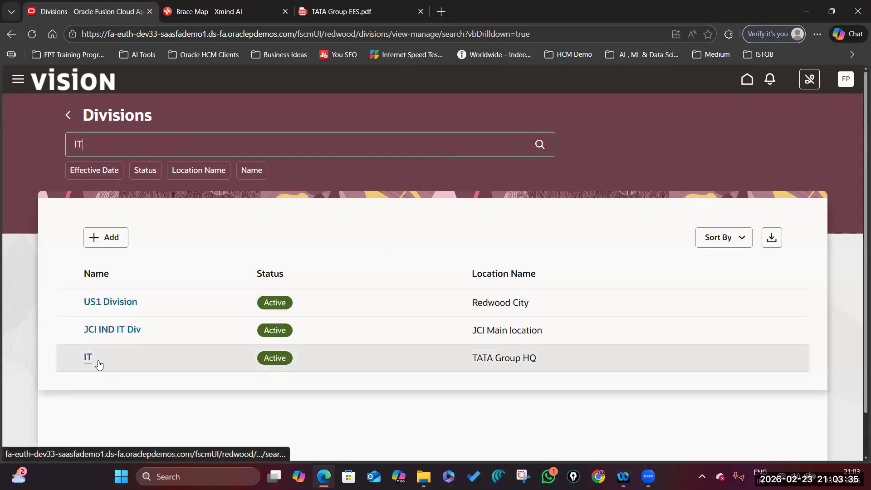
pyautogui.click(203, 358)
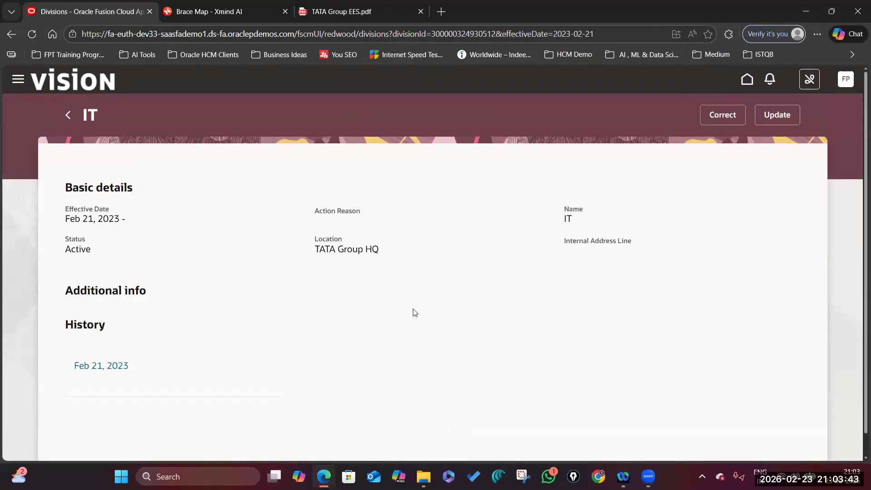
pyautogui.scroll(-1, 90, 326)
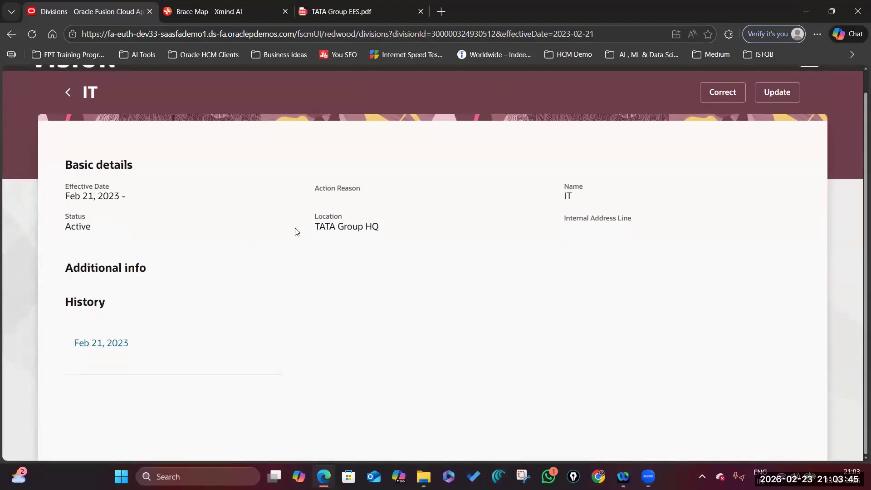
# Return to Setup and Maintenance, find the Manage Legal Entity task and open it with the Select and Add legal entity scope.
pyautogui.scroll(1, 182, 213)
pyautogui.click(66, 116)
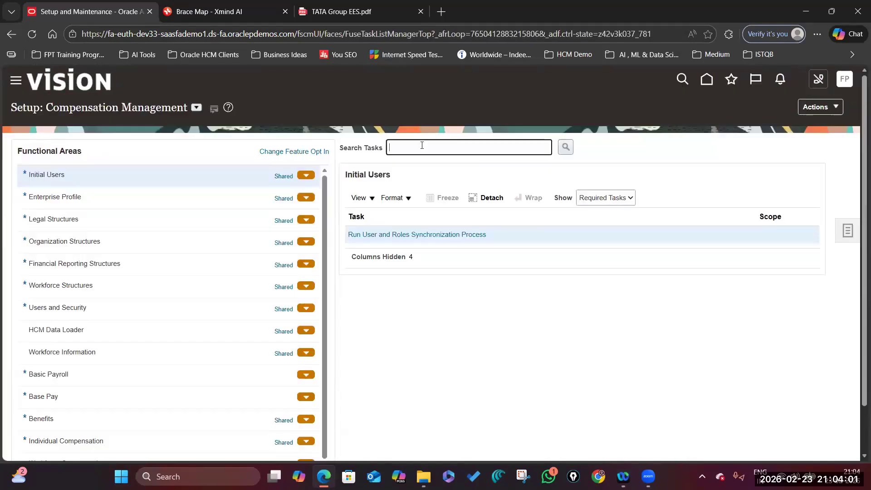
pyautogui.click(422, 145)
pyautogui.write('Manage Legal Entity')
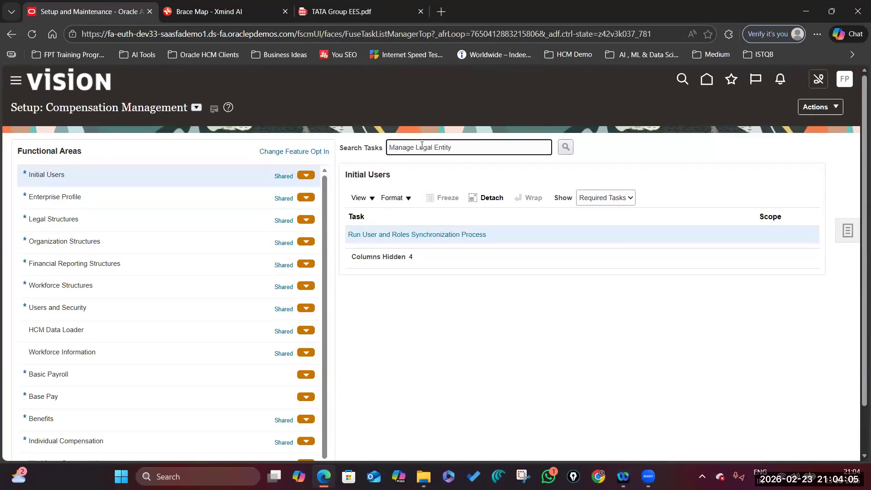
pyautogui.press('Return')
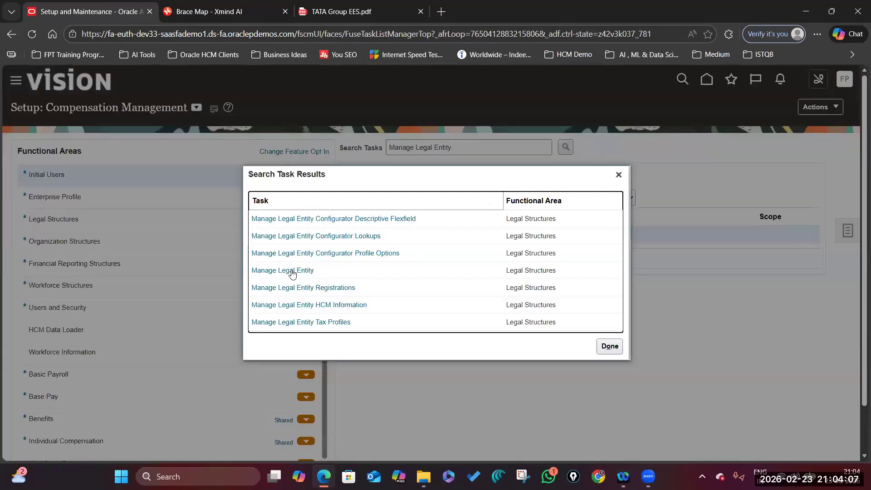
pyautogui.click(293, 273)
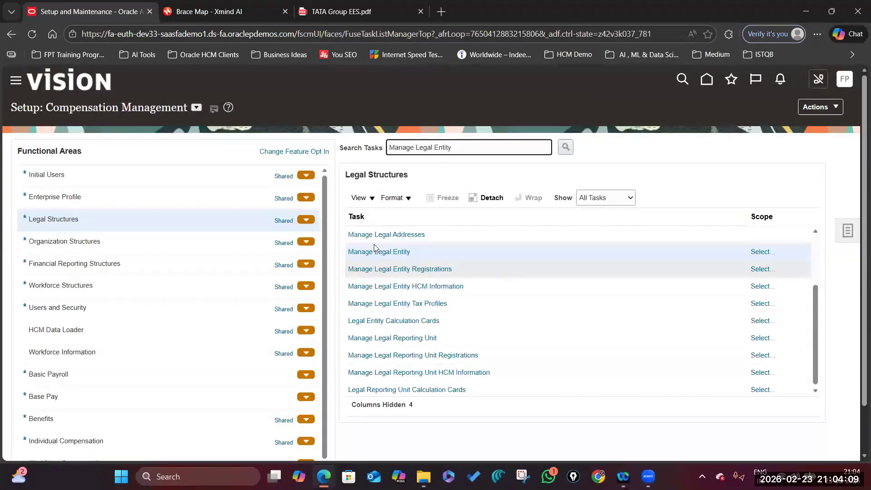
pyautogui.click(387, 251)
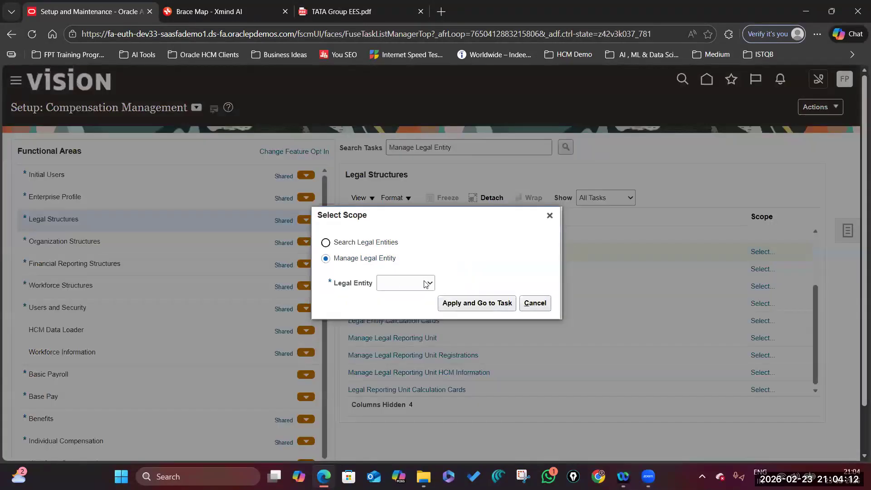
pyautogui.click(427, 283)
pyautogui.click(471, 304)
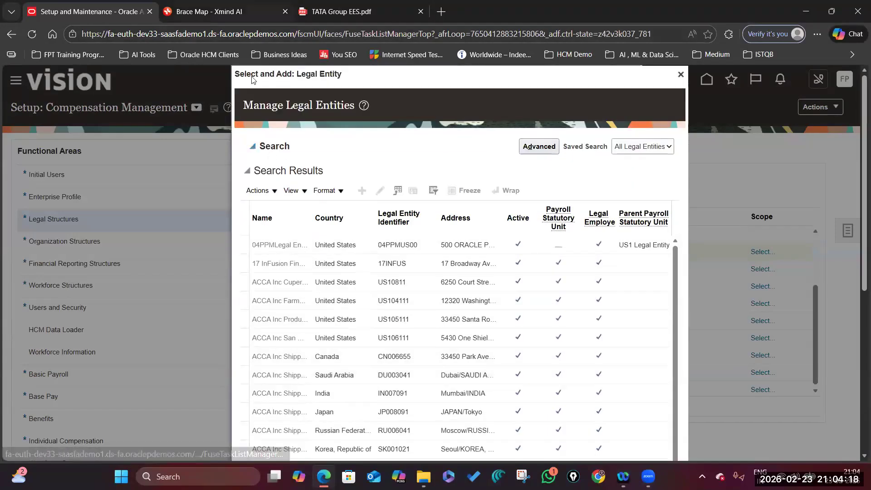
# Go to the Legal Entities section of the Technical Summary Report and review the entries for TCS US LE and TATA ELXSI US LE.
pyautogui.hotkey('ctrl', 'shift', 'Tab')
pyautogui.scroll(3, 330, 268)
pyautogui.scroll(8, 330, 268)
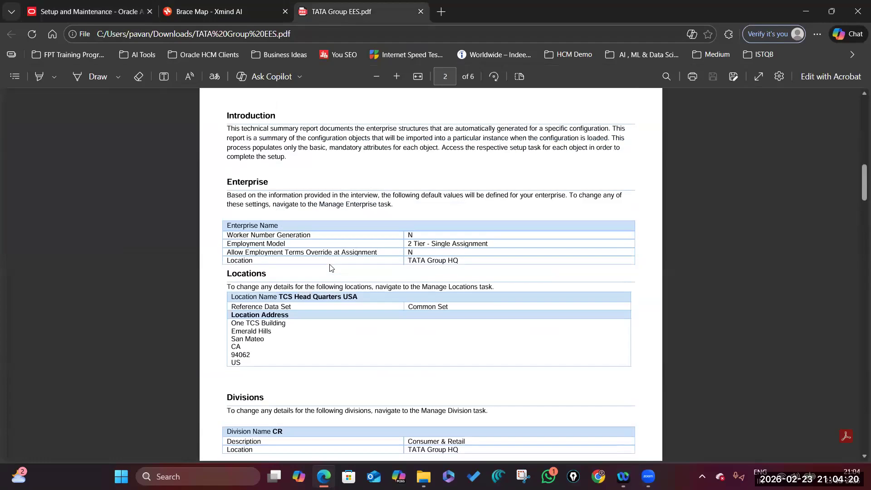
pyautogui.scroll(9, 330, 268)
pyautogui.scroll(-10, 331, 266)
pyautogui.scroll(10, 331, 267)
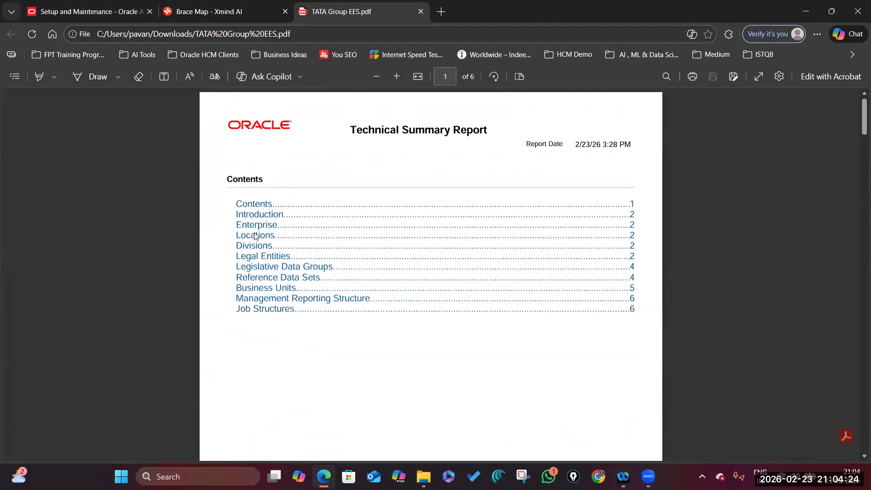
pyautogui.click(282, 257)
pyautogui.scroll(-2, 457, 258)
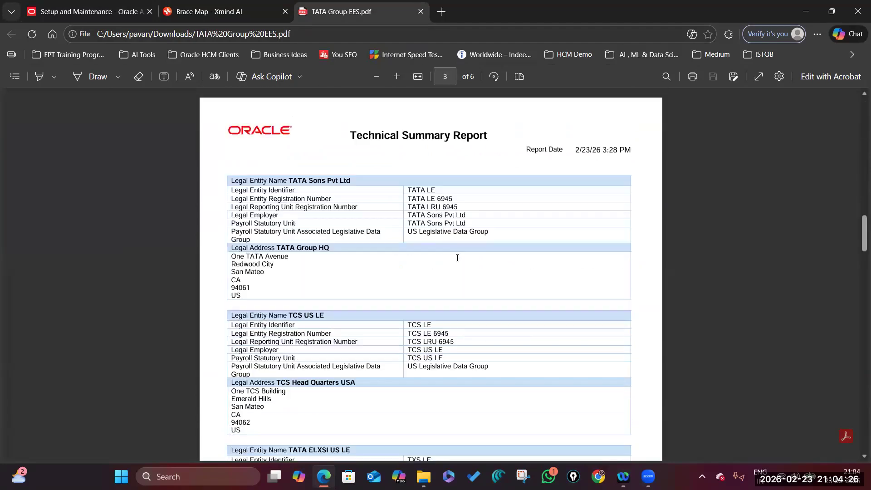
pyautogui.scroll(-2, 457, 258)
pyautogui.scroll(1, 385, 259)
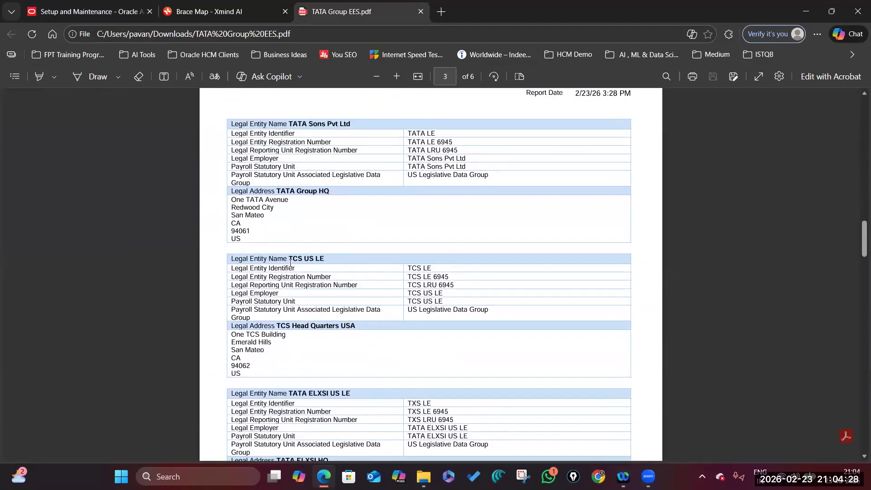
pyautogui.moveTo(289, 259); pyautogui.dragTo(325, 259)
pyautogui.moveTo(289, 393); pyautogui.dragTo(353, 391)
# Copy the legal entity name TCP US LE from the report and search the legal entities for it.
pyautogui.scroll(-10, 352, 392)
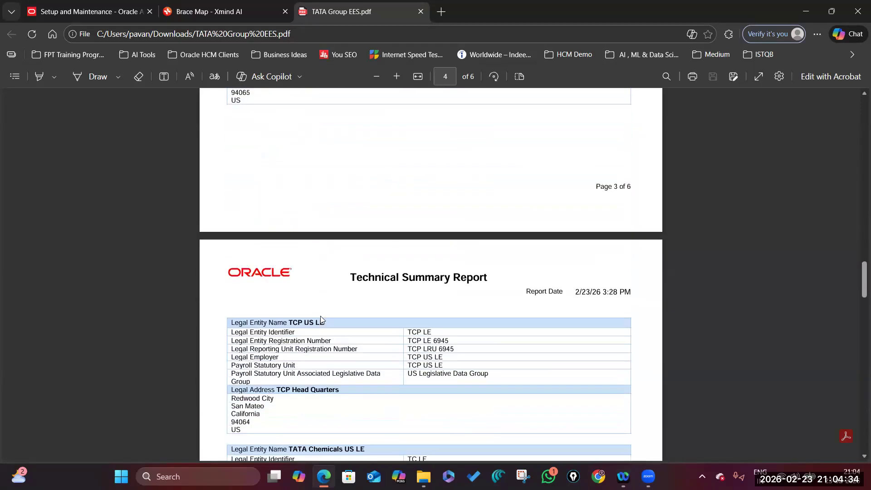
pyautogui.moveTo(290, 221); pyautogui.dragTo(330, 220)
pyautogui.hotkey('ctrl', 'c')
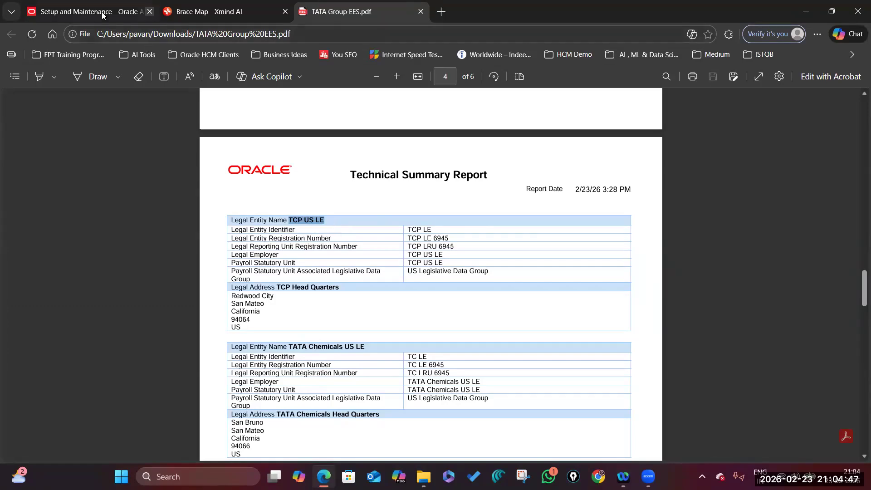
pyautogui.click(142, 12)
pyautogui.click(312, 165)
pyautogui.hotkey('ctrl', 'v')
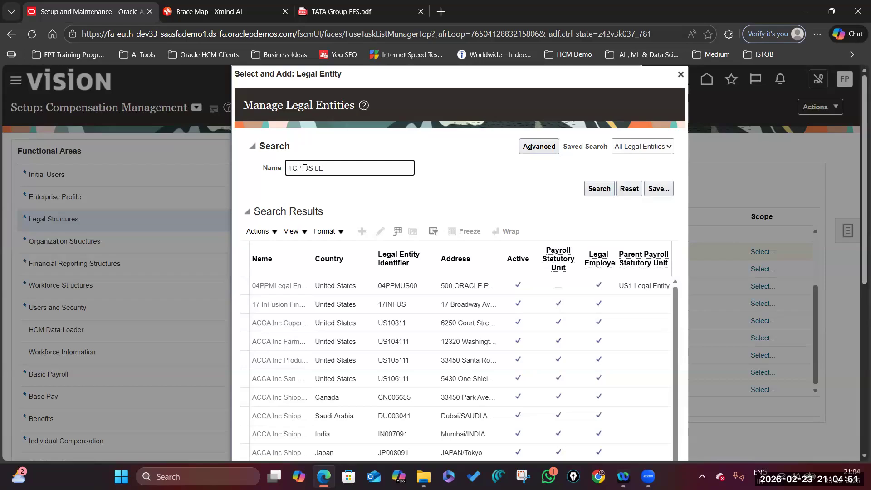
pyautogui.click(603, 188)
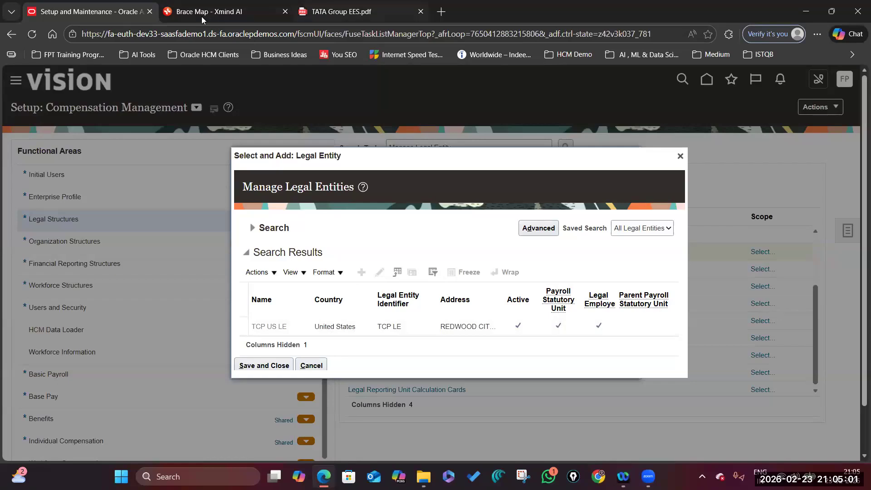
# Search the legal entities for TATA Chemicals US LE from the report, widen the Name column to review it, and close the search and scope dialogs.
pyautogui.hotkey('ctrl', '3')
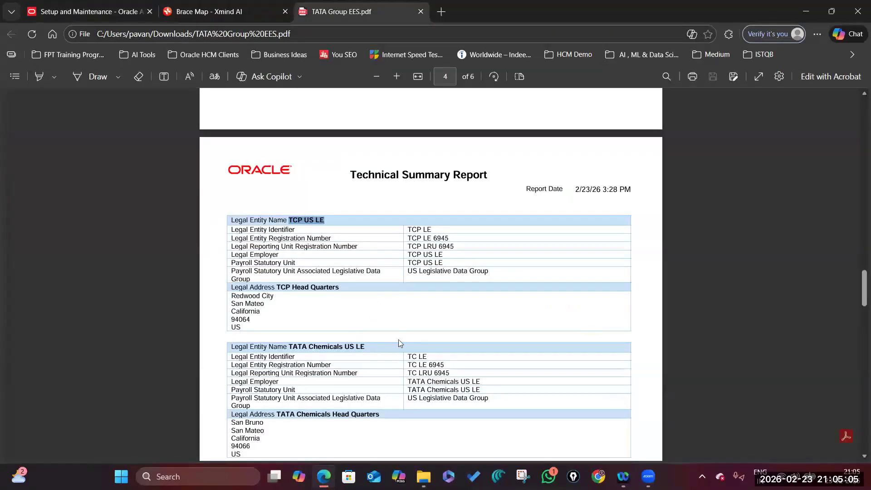
pyautogui.scroll(-1, 399, 342)
pyautogui.moveTo(288, 289); pyautogui.dragTo(370, 290)
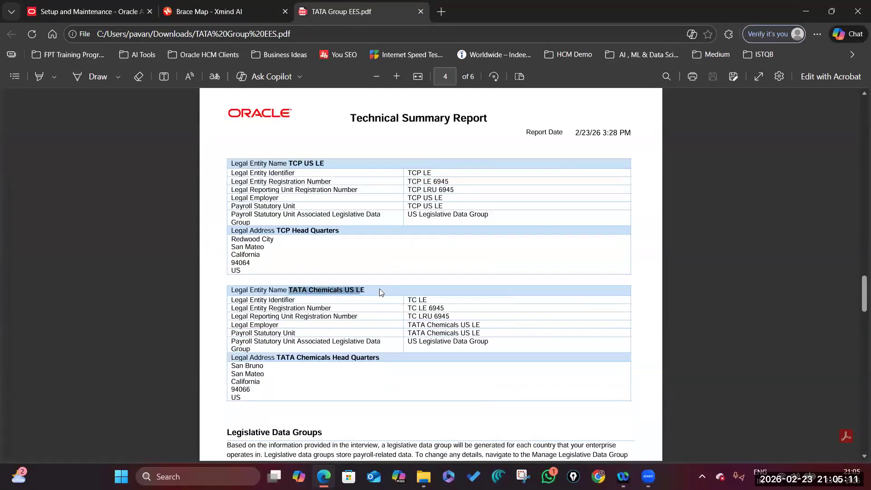
pyautogui.hotkey('ctrl', '1')
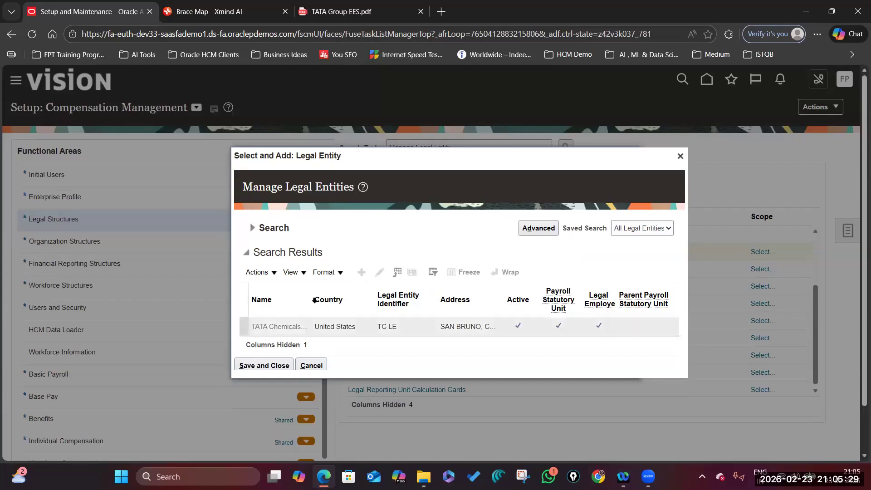
pyautogui.moveTo(315, 299); pyautogui.dragTo(333, 299)
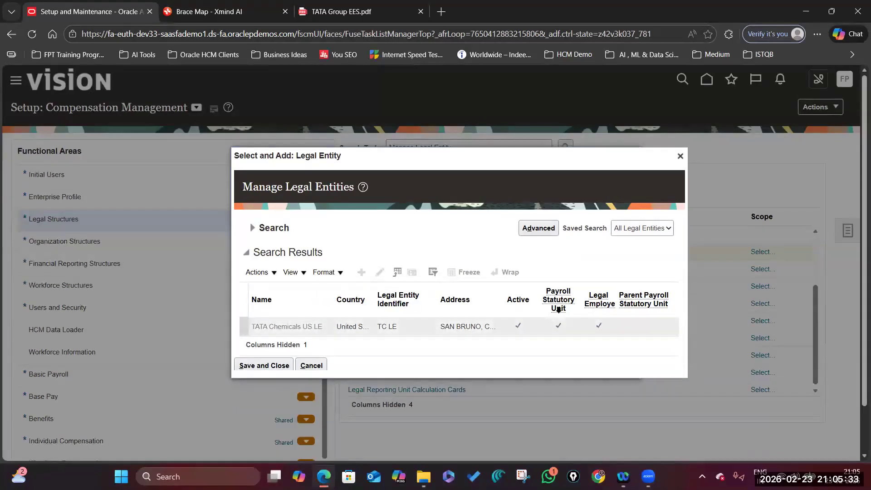
pyautogui.scroll(-1, 428, 295)
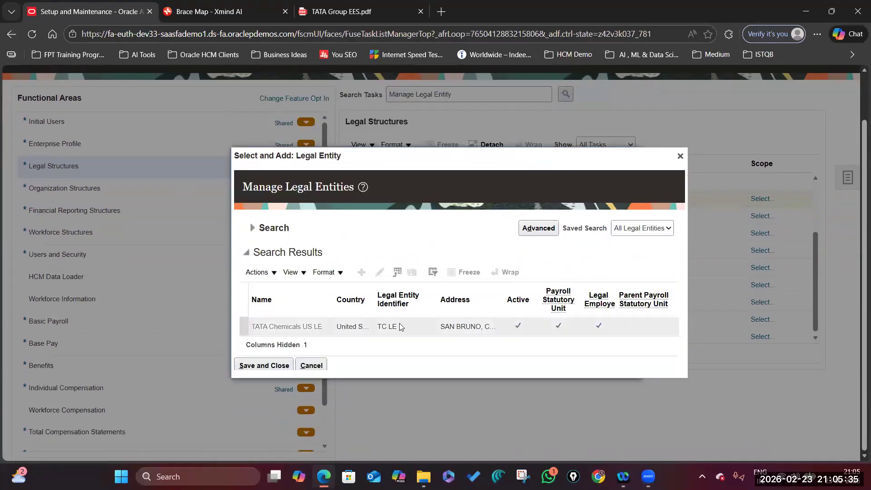
pyautogui.click(680, 156)
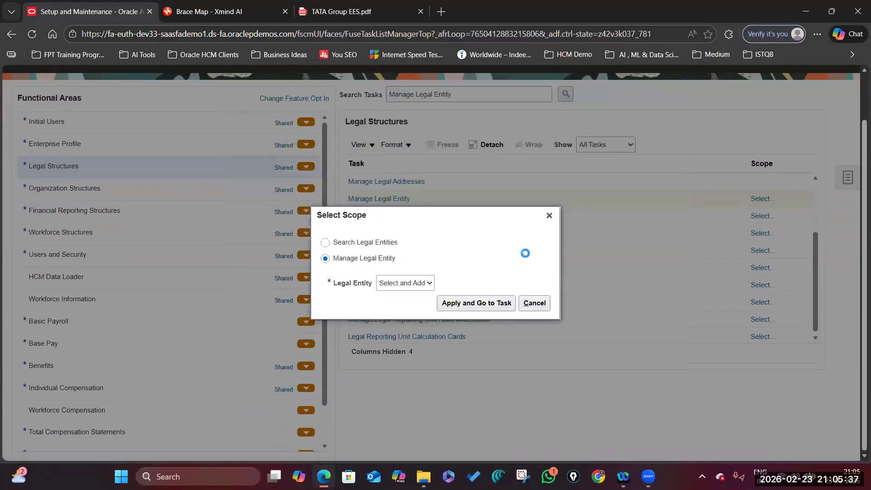
pyautogui.click(549, 217)
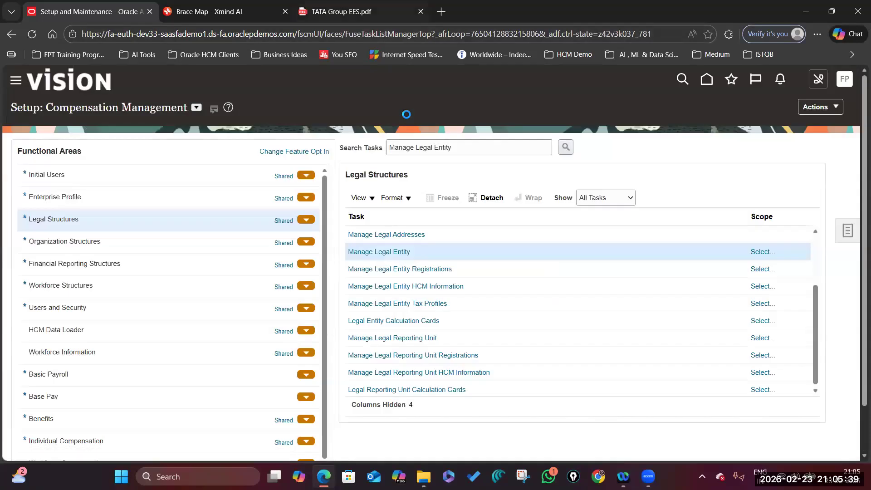
# Find the Business Units section in the Technical Summary Report.
pyautogui.click(341, 12)
pyautogui.scroll(-5, 369, 279)
pyautogui.scroll(-15, 369, 279)
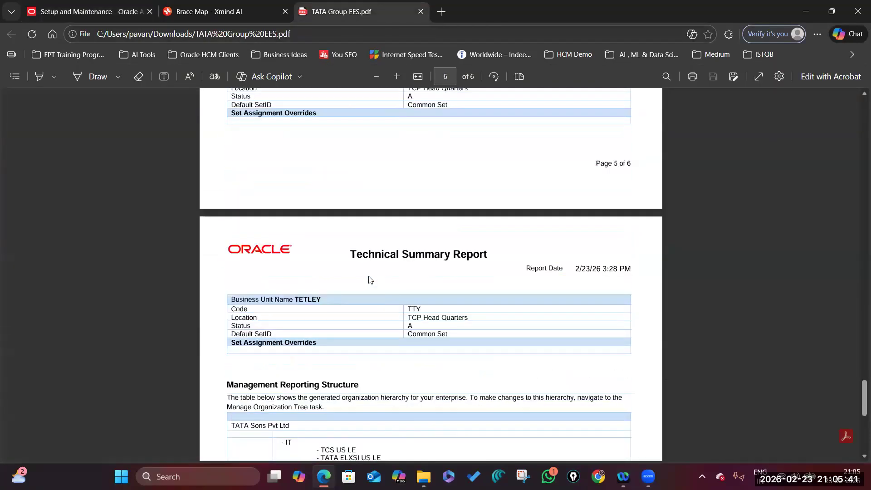
pyautogui.scroll(8, 308, 267)
pyautogui.scroll(3, 308, 267)
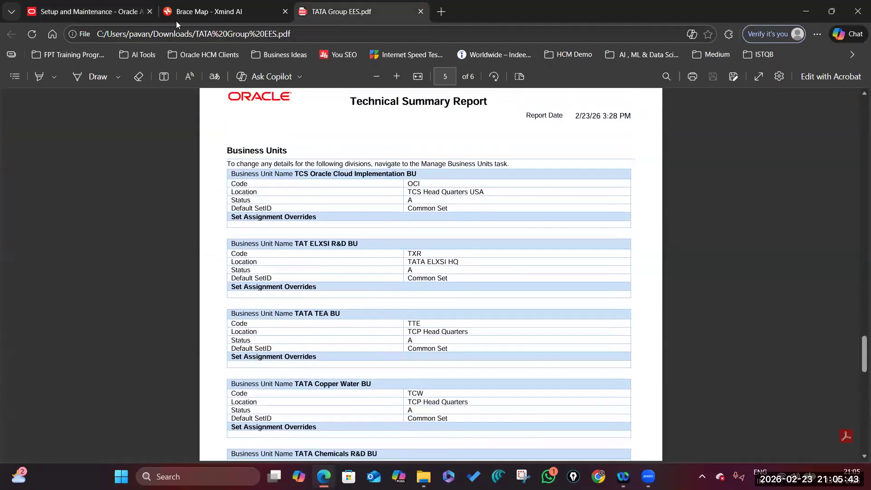
# Search the setup tasks for Manage Business Unit and open that task from the Organization Structures area.
pyautogui.click(91, 13)
pyautogui.tripleClick(486, 144)
pyautogui.write('Manage Business Unit')
pyautogui.press('Return')
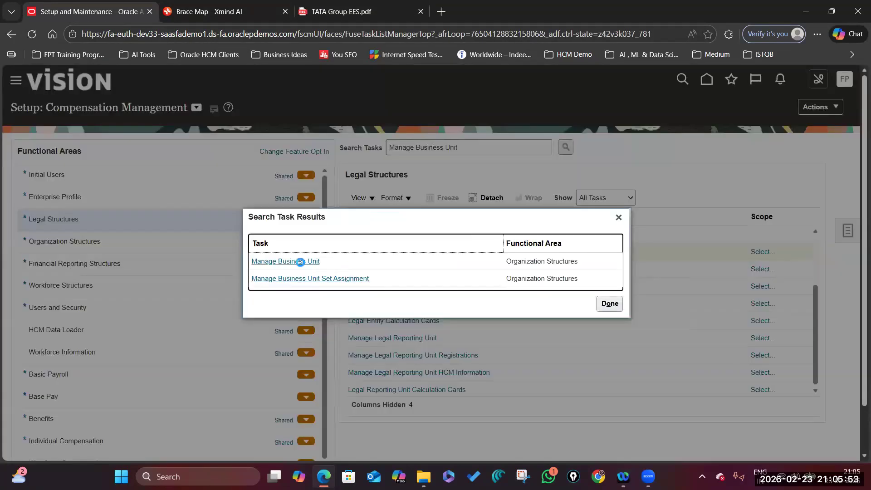
pyautogui.click(561, 261)
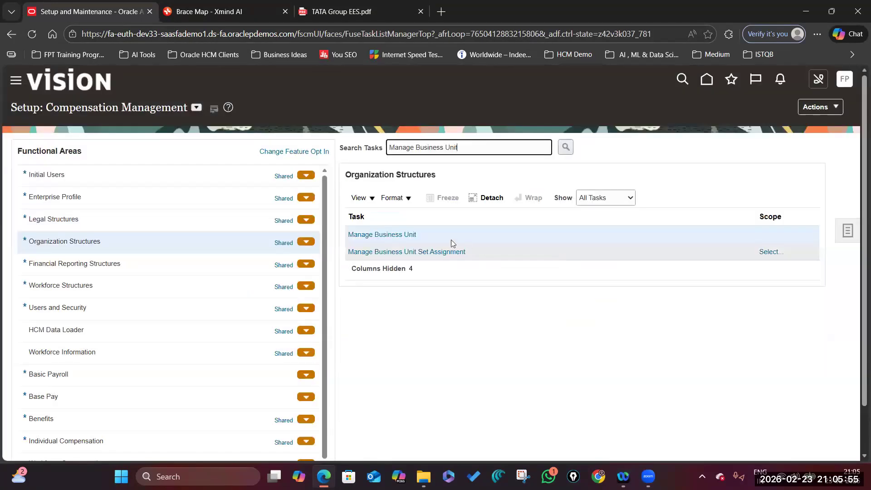
pyautogui.click(381, 233)
# Search the business units for TCS Oracle Cloud Implementation BU, open it to review its location and default set, and save and close it.
pyautogui.hotkey('ctrl', 'shift', 'Tab')
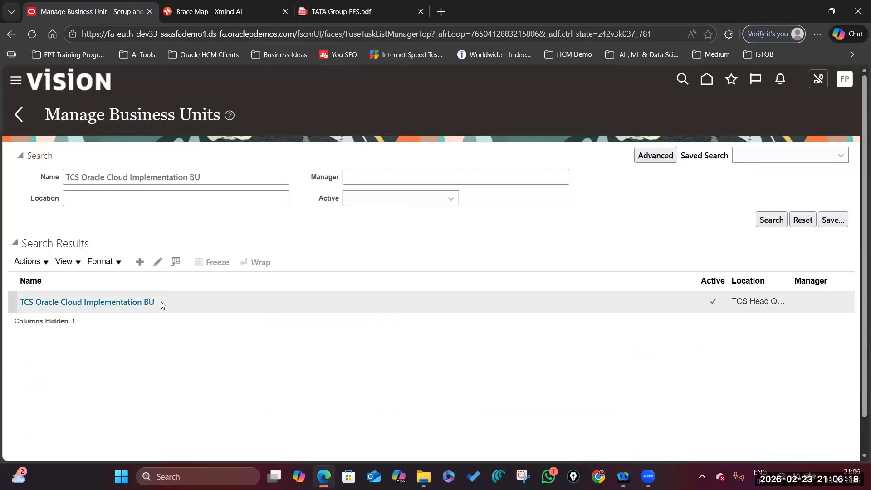
pyautogui.moveTo(687, 277); pyautogui.dragTo(272, 278)
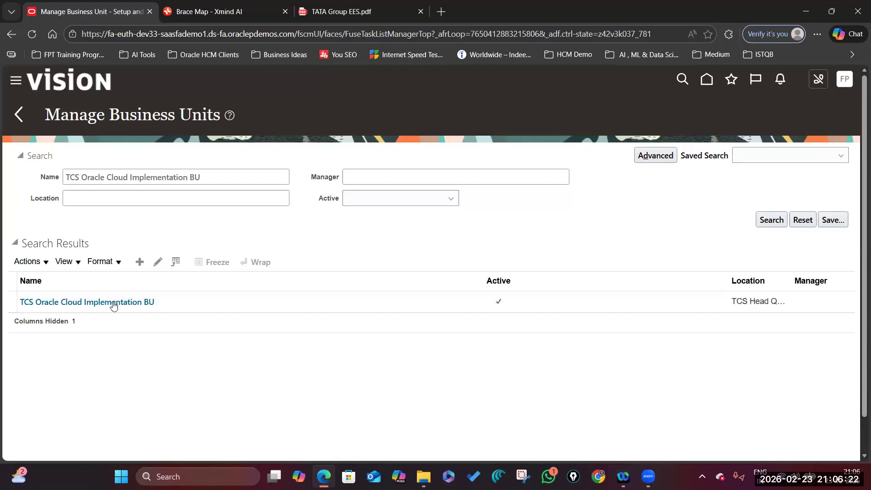
pyautogui.click(429, 311)
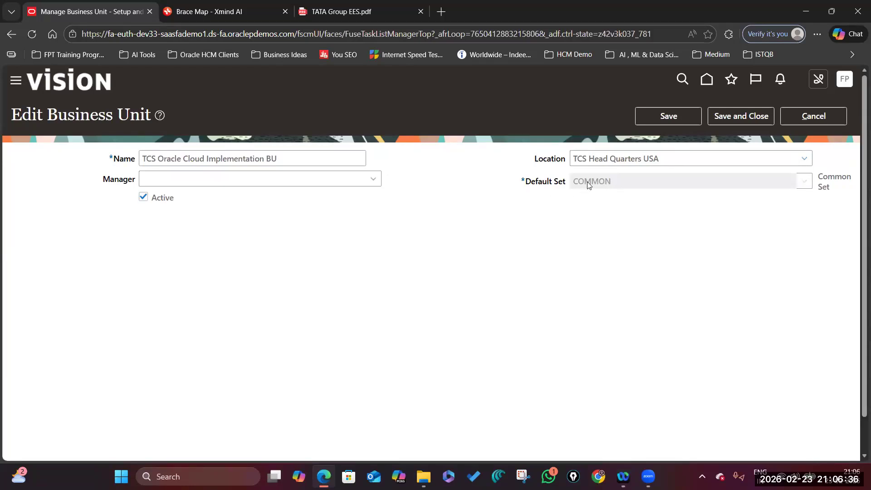
pyautogui.click(751, 119)
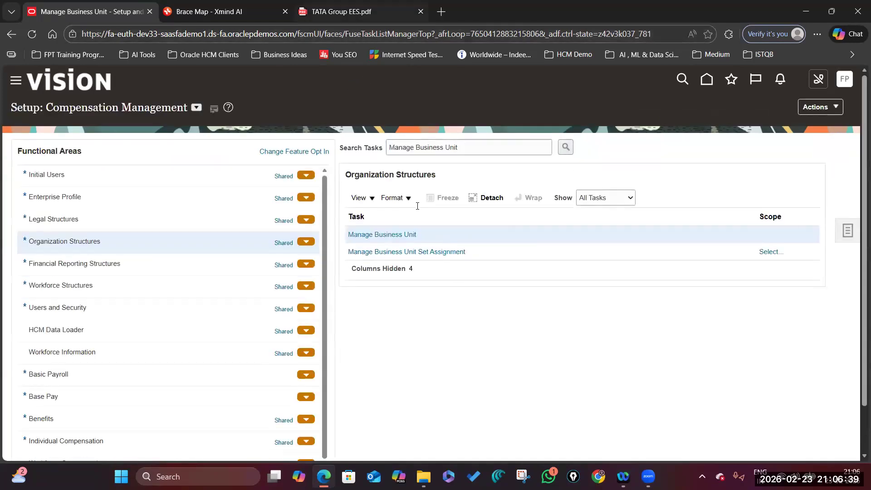
# Take the name TATA TEA BU from the report, search the business units for it and widen the Location column to read its full location.
pyautogui.click(345, 12)
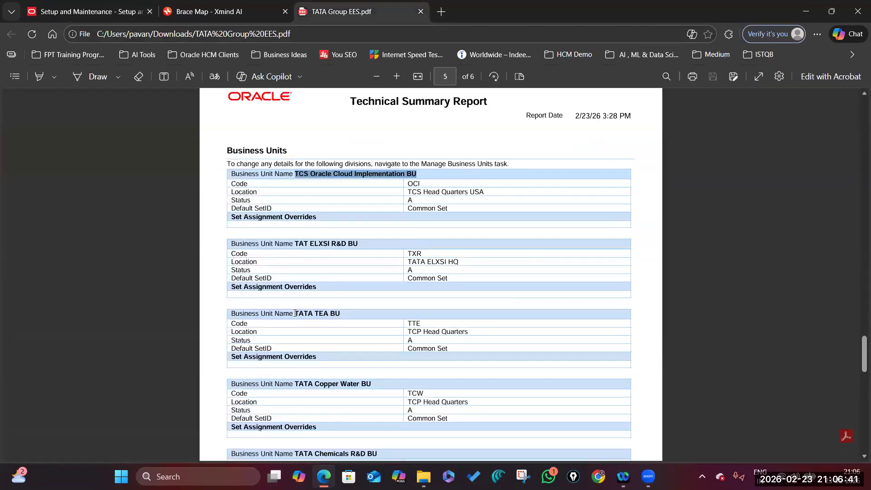
pyautogui.moveTo(296, 313); pyautogui.dragTo(352, 313)
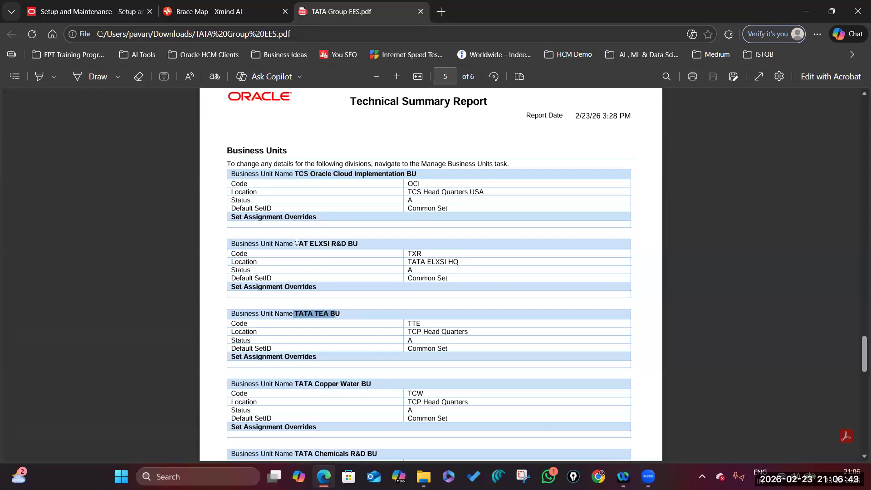
pyautogui.moveTo(295, 244); pyautogui.dragTo(353, 244)
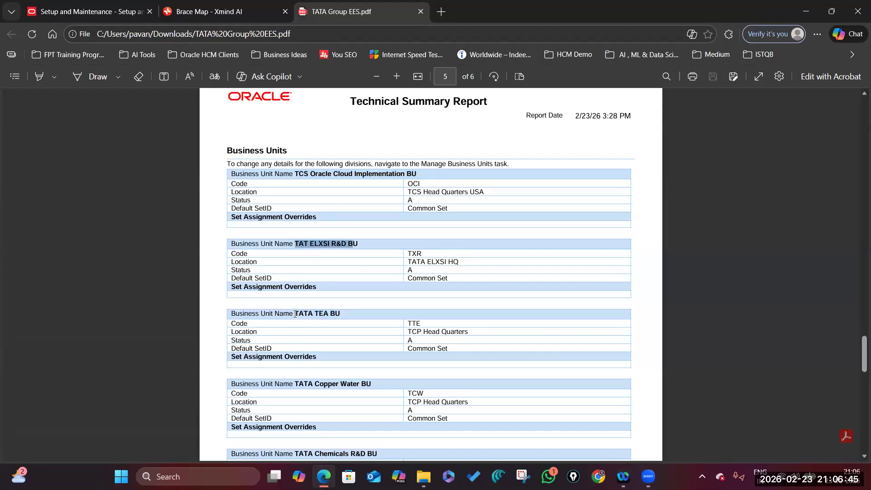
pyautogui.moveTo(295, 314); pyautogui.dragTo(372, 312)
pyautogui.click(296, 313)
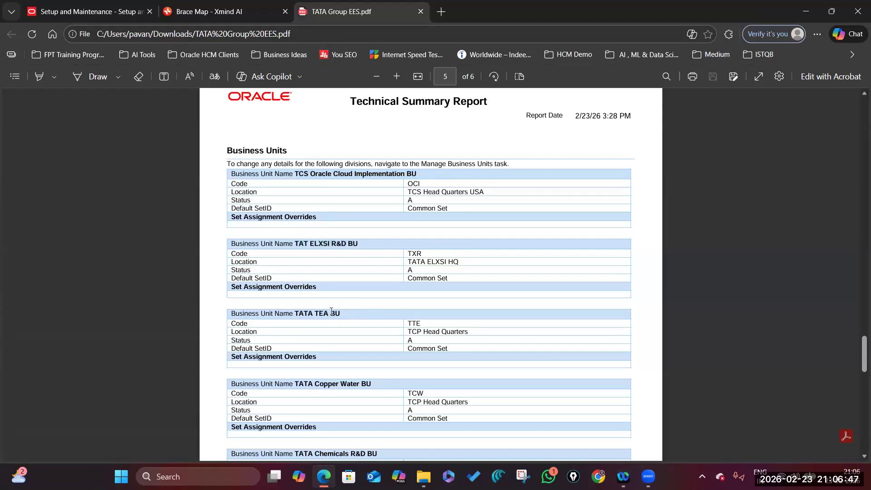
pyautogui.hotkey('ctrl', 'Tab')
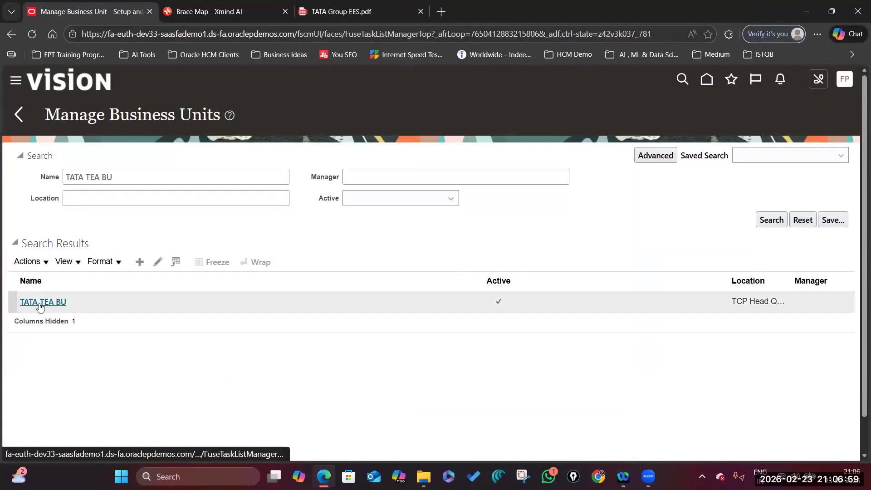
pyautogui.moveTo(725, 280); pyautogui.dragTo(594, 283)
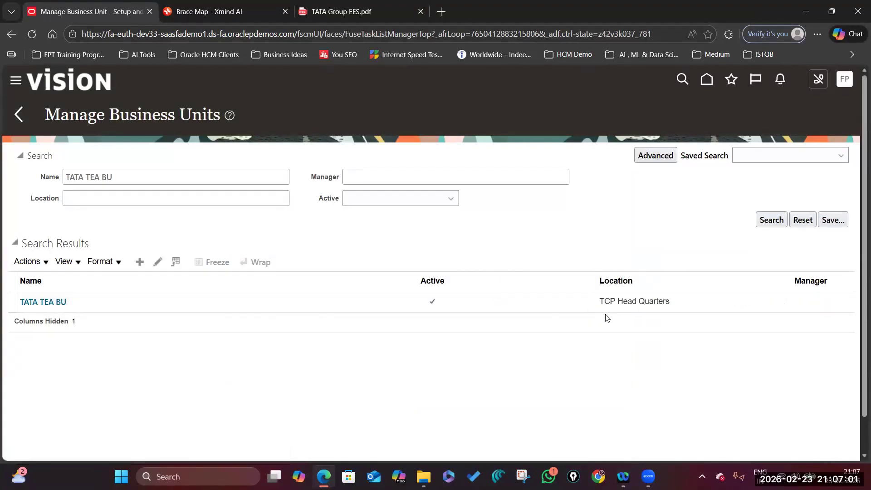
# Open the TATA TEA BU record to review its location and default set, and save and close it.
pyautogui.click(53, 302)
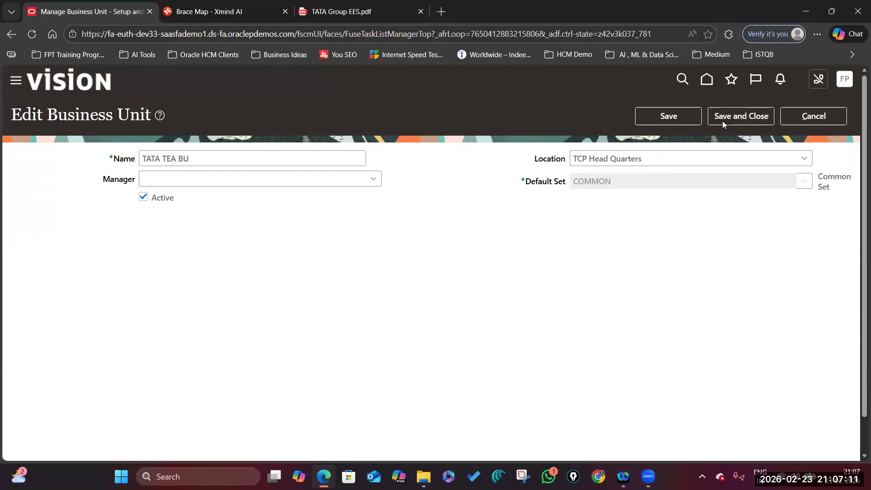
pyautogui.click(742, 117)
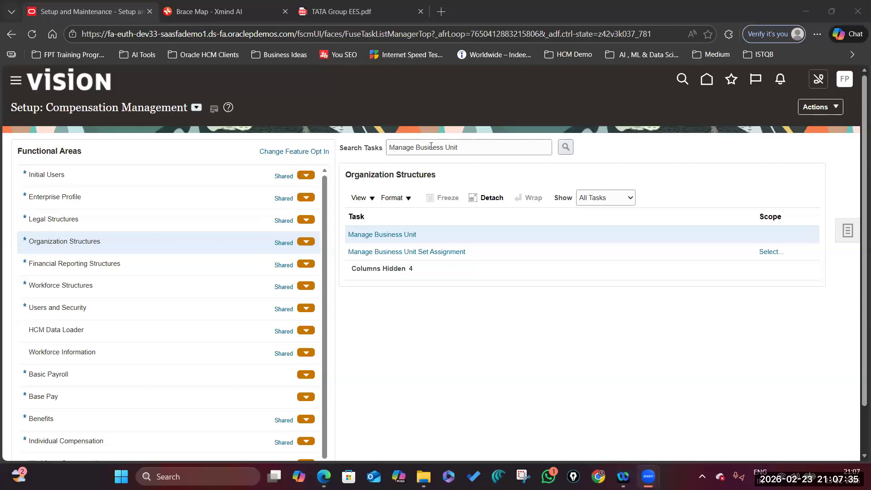
# Search the setup tasks for Establish Enterprise% and open the Establish Enterprise Structures task.
pyautogui.click(359, 234)
pyautogui.tripleClick(519, 149)
pyautogui.press('BackSpace')
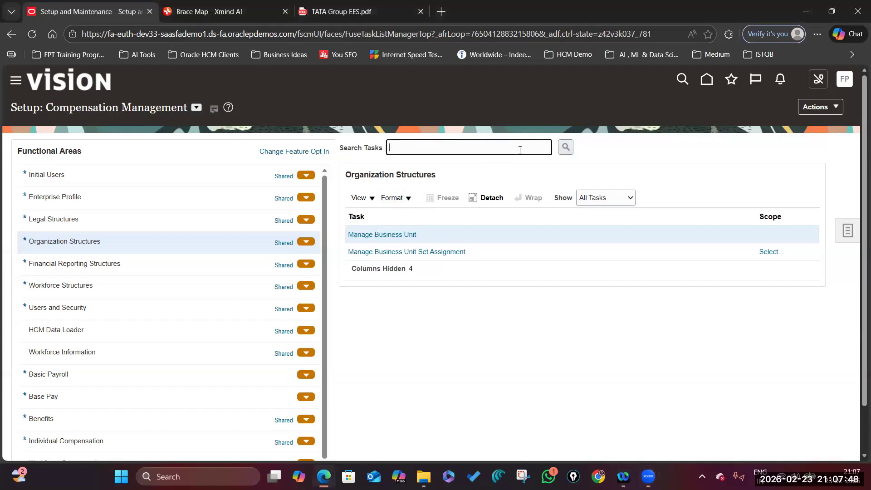
pyautogui.write('Establish Enterpris')
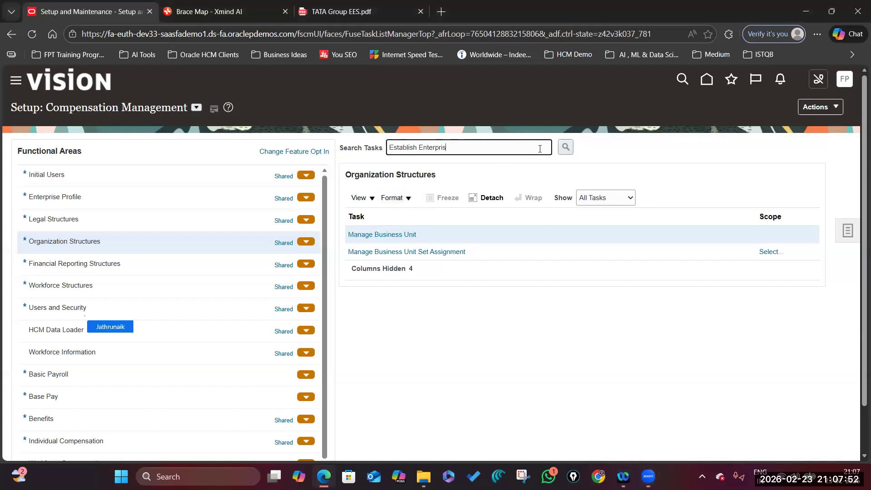
pyautogui.write('e%')
pyautogui.press('Return')
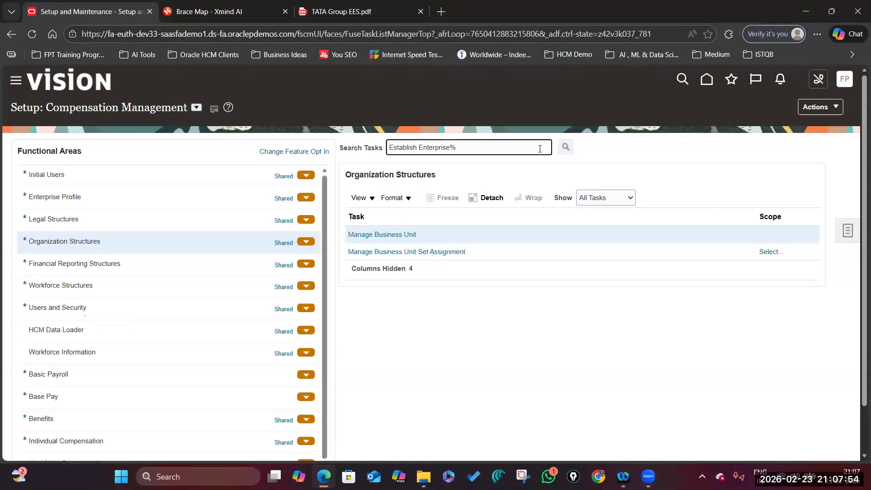
pyautogui.click(396, 344)
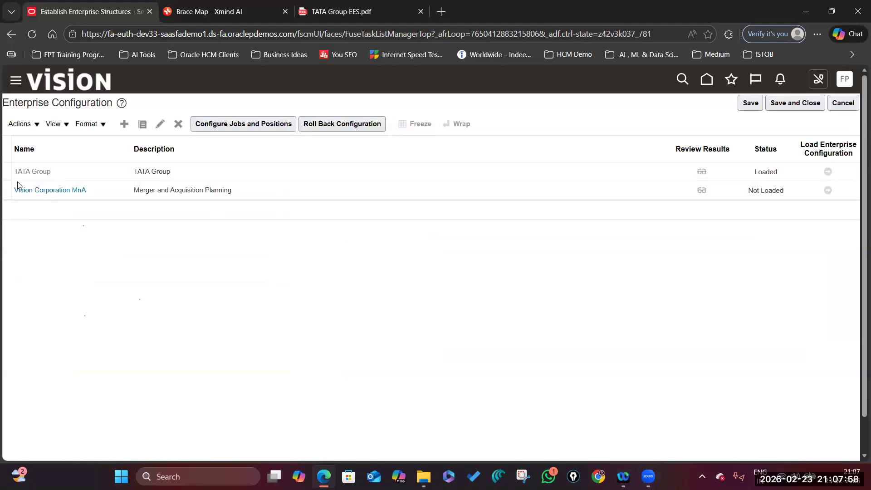
# Roll back the loaded TATA Group enterprise configuration, and save and close the Enterprise Configuration page.
pyautogui.click(150, 173)
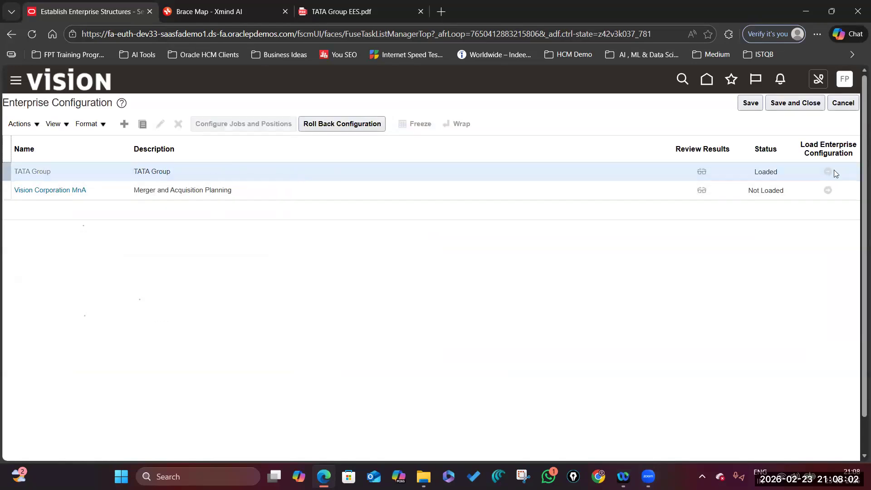
pyautogui.click(334, 127)
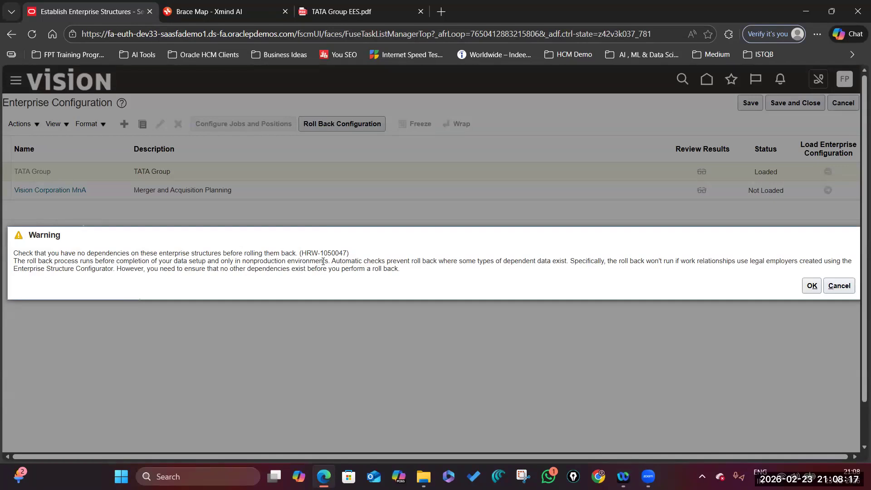
pyautogui.moveTo(328, 261); pyautogui.dragTo(17, 260)
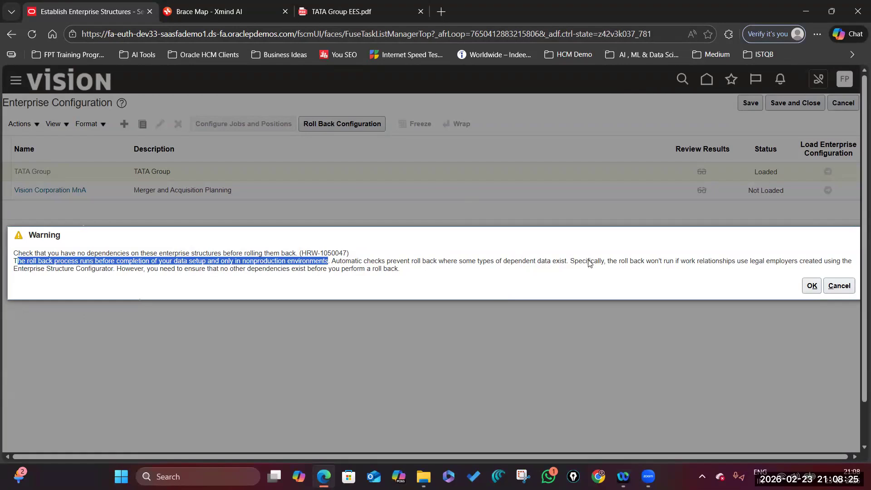
pyautogui.click(811, 286)
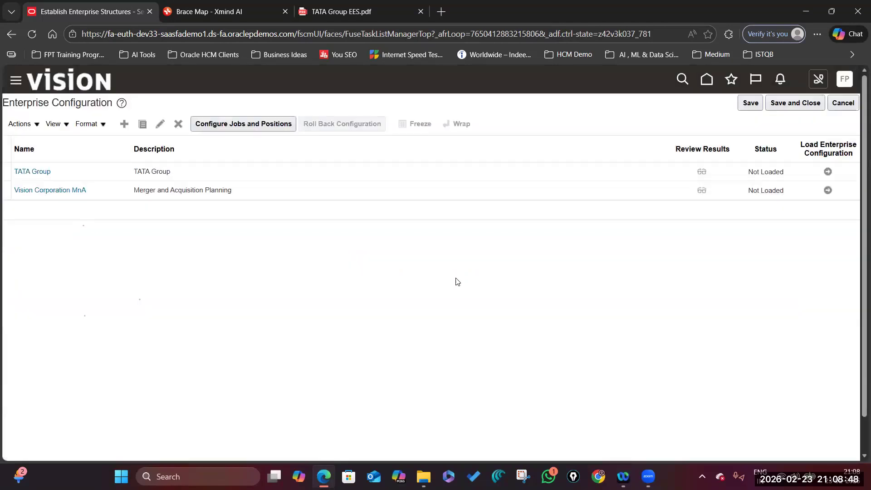
pyautogui.click(796, 107)
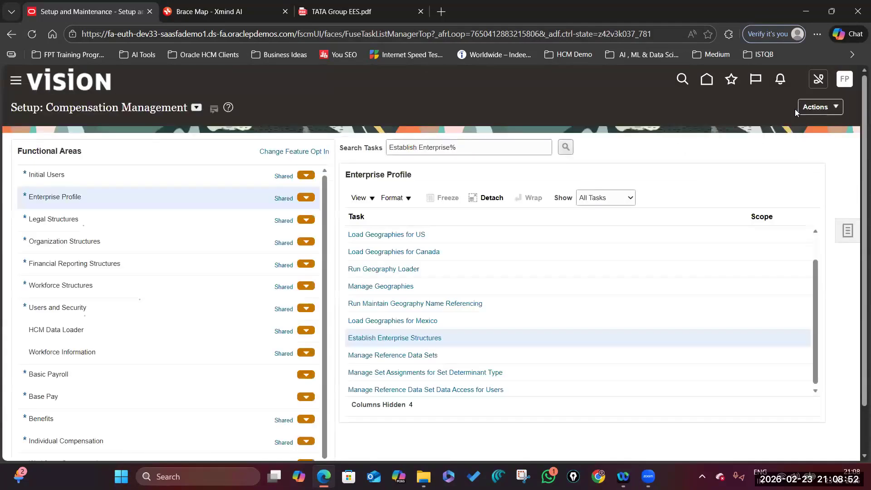
# Search the setup tasks for Manage Divisions and open that task from the Workforce Structures area.
pyautogui.press('BackSpace')
pyautogui.write('Manage')
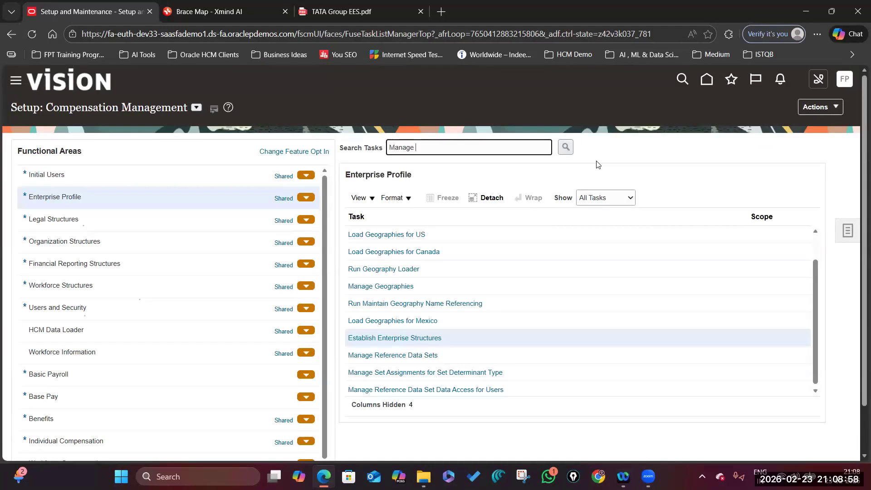
pyautogui.write(' Divisions')
pyautogui.press('Return')
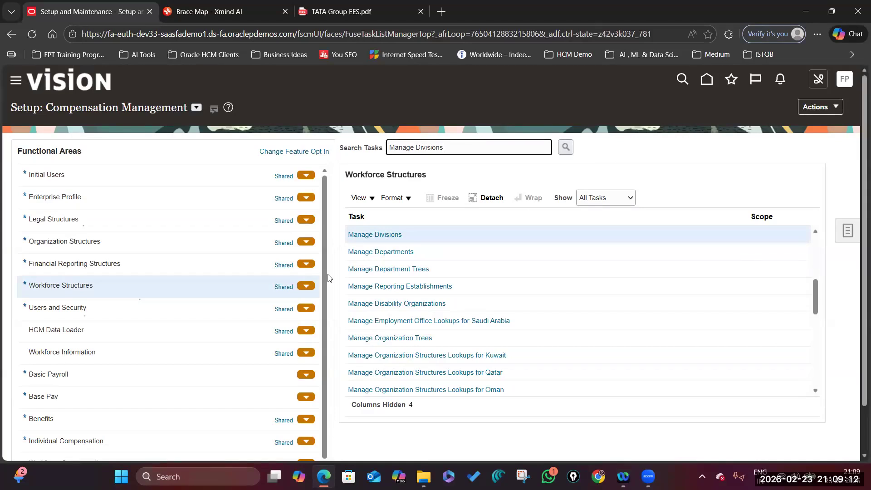
pyautogui.click(377, 235)
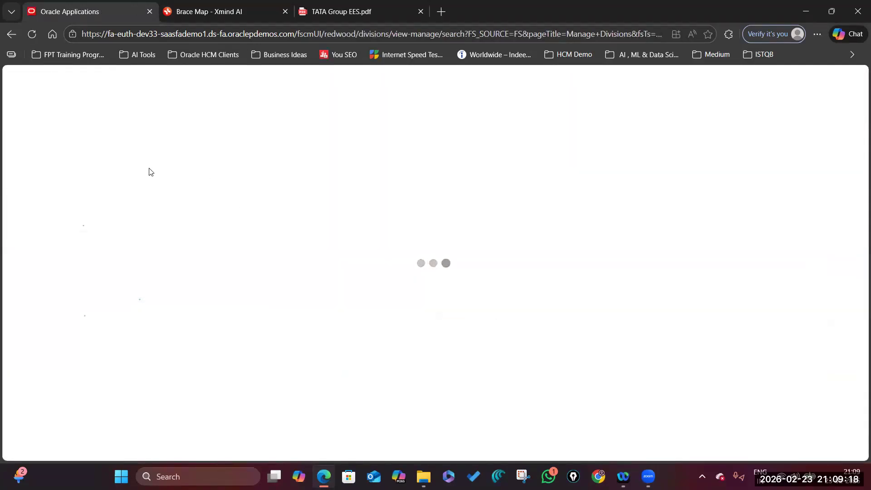
# Search the divisions by name for CR and for IT.
pyautogui.click(151, 145)
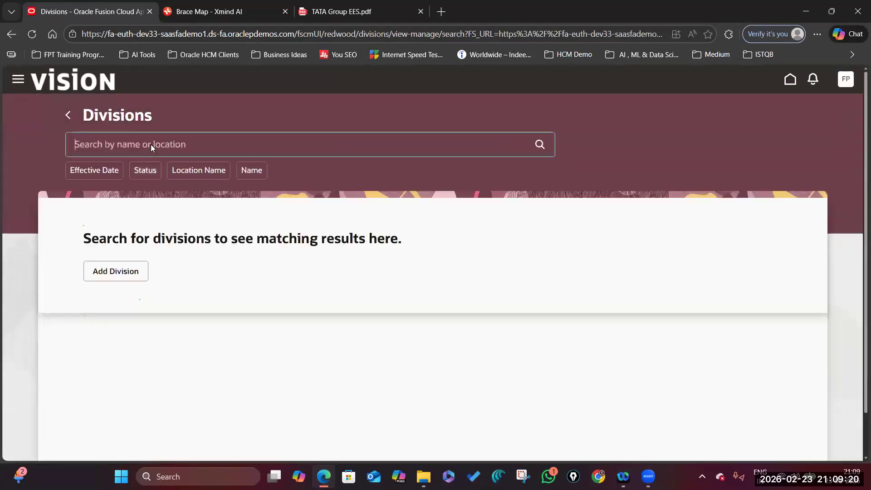
pyautogui.write('CR')
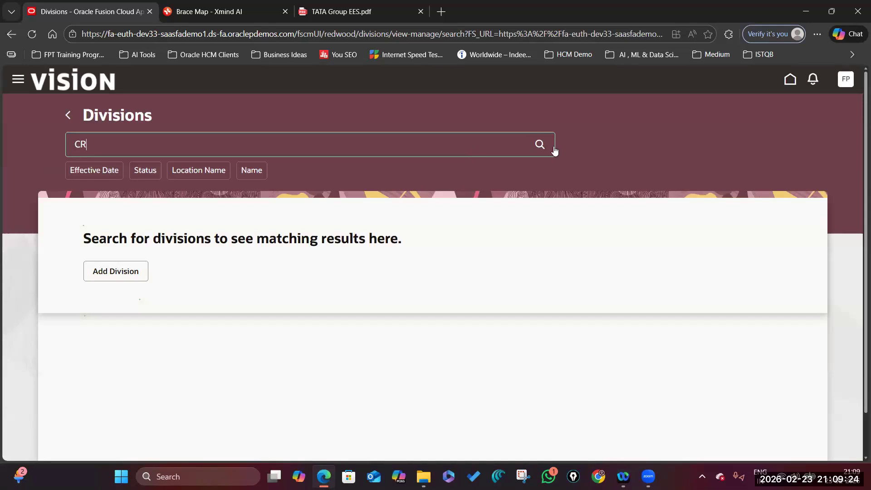
pyautogui.click(541, 144)
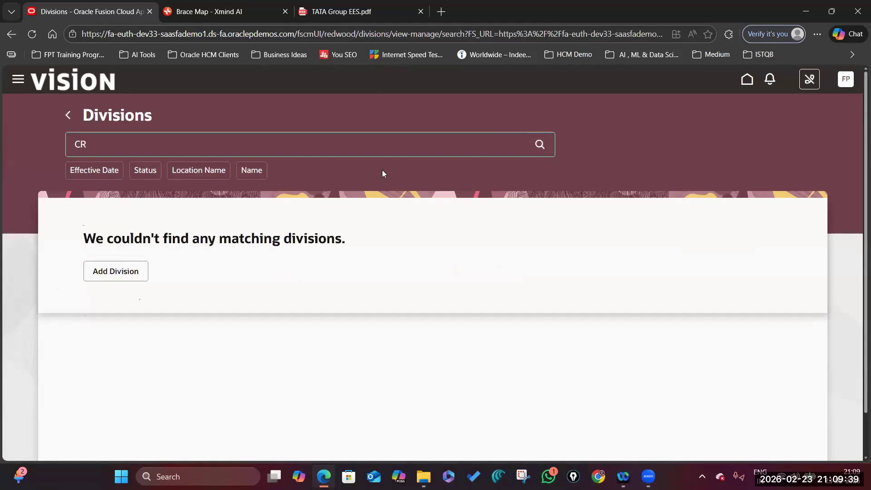
pyautogui.moveTo(66, 143); pyautogui.dragTo(125, 157)
pyautogui.press('BackSpace')
pyautogui.write('IT')
pyautogui.click(539, 144)
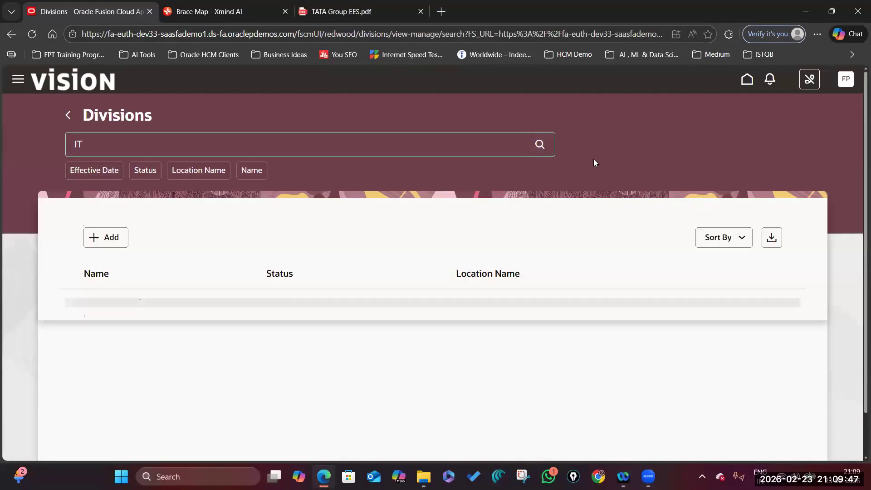
pyautogui.click(540, 144)
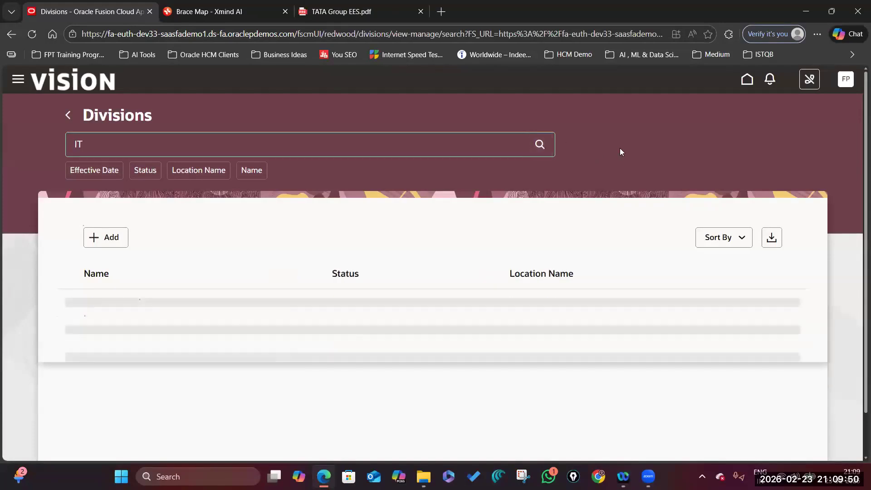
# Return from Divisions to the setup tasks, search for Manage Legal Entity and open its scope selection.
pyautogui.click(68, 118)
pyautogui.click(416, 146)
pyautogui.write('Manag')
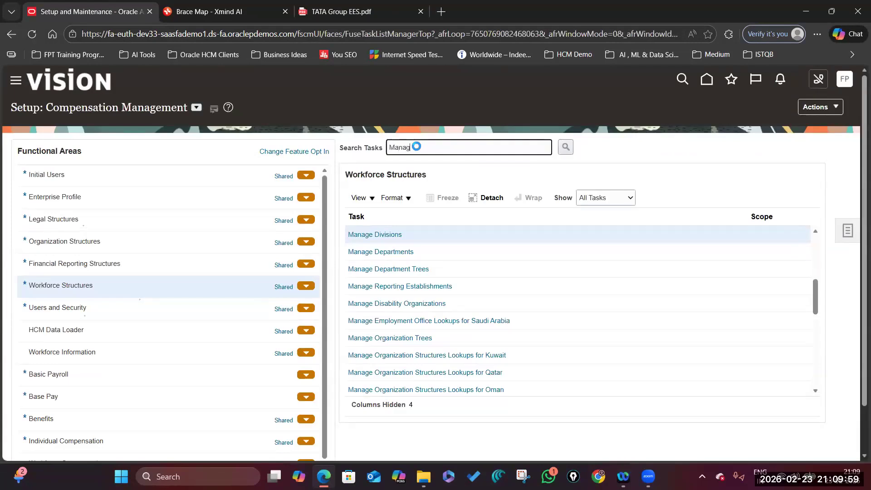
pyautogui.write('e Legal Enitty')
pyautogui.press('BackSpace')
pyautogui.press('BackSpace')
pyautogui.press('BackSpace')
pyautogui.write('tity')
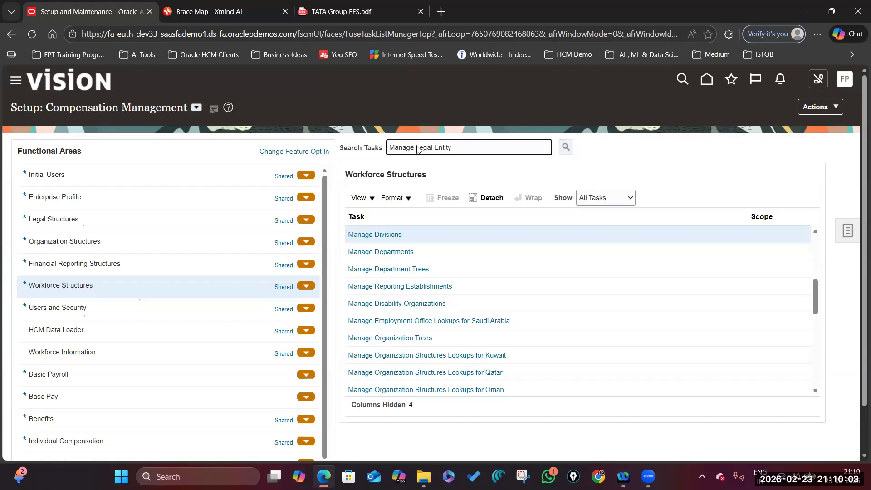
pyautogui.press('Return')
pyautogui.click(280, 270)
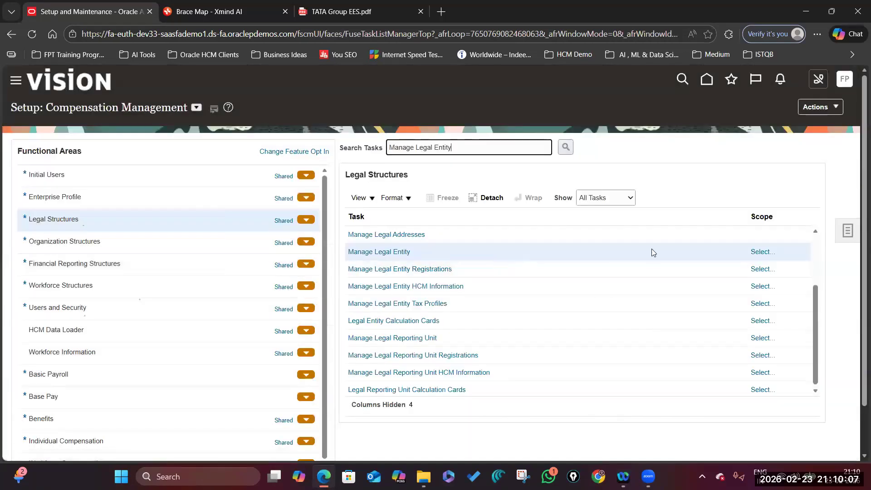
pyautogui.moveTo(744, 216); pyautogui.dragTo(554, 214)
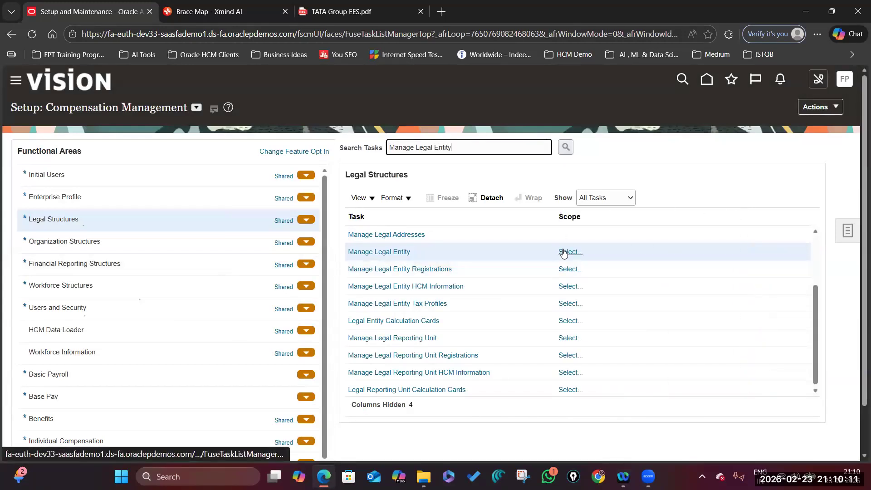
pyautogui.click(382, 253)
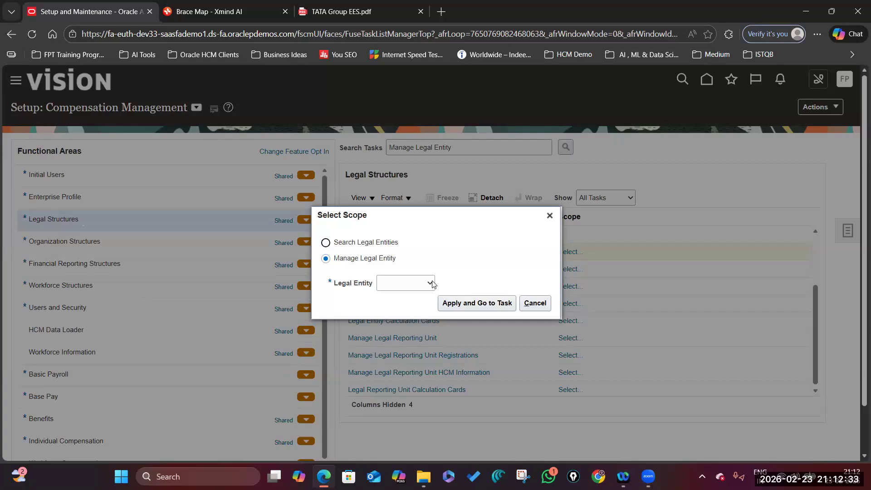
# Choose Select and Add for the legal entity scope and copy the legal entity name TCP US LE from the Technical Summary Report.
pyautogui.click(431, 283)
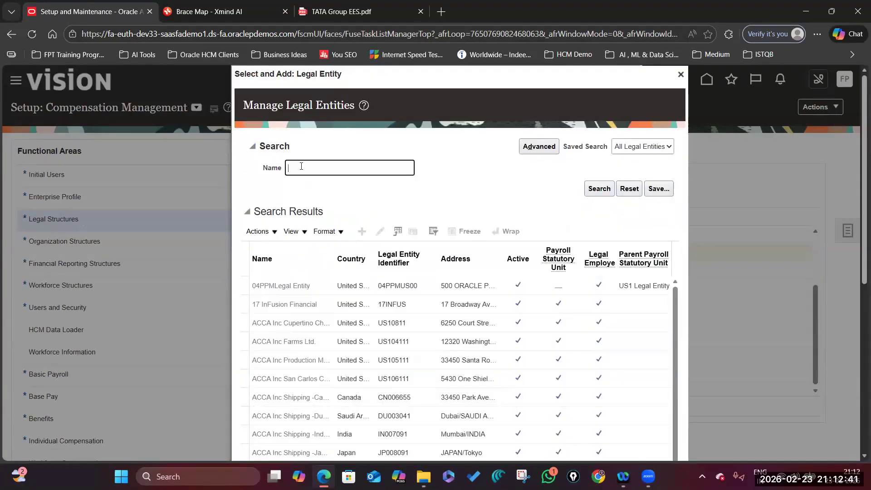
pyautogui.click(340, 14)
pyautogui.scroll(12, 343, 338)
pyautogui.moveTo(289, 162); pyautogui.dragTo(341, 160)
pyautogui.hotkey('ctrl', 'c')
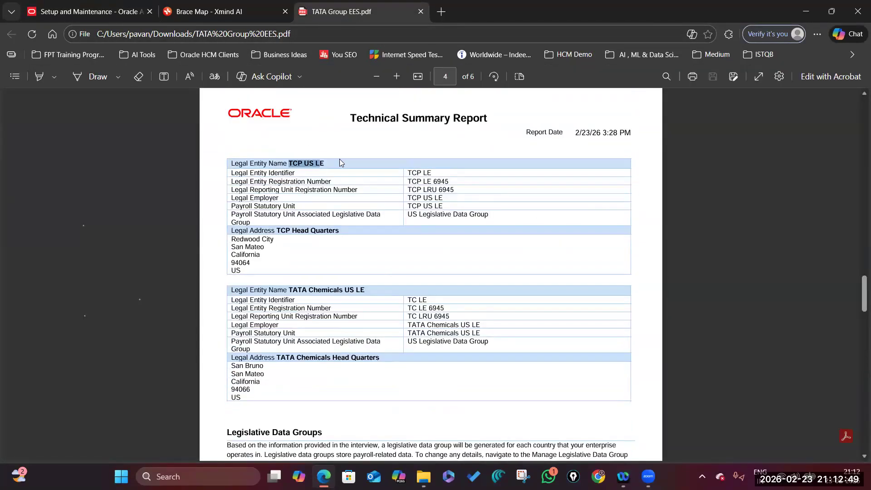
# Search the legal entities for TCP US LE and close the legal entity and scope selections without choosing one.
pyautogui.click(129, 7)
pyautogui.hotkey('ctrl', 'v')
pyautogui.write('E')
pyautogui.click(599, 188)
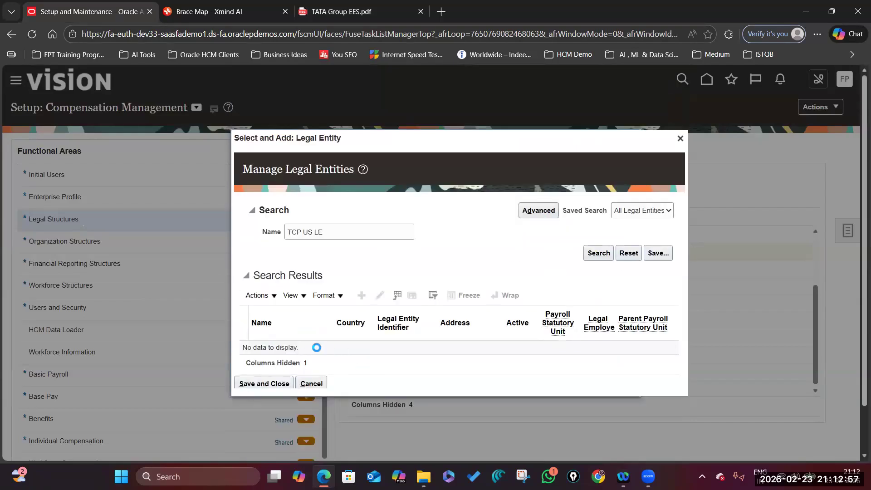
pyautogui.click(276, 231)
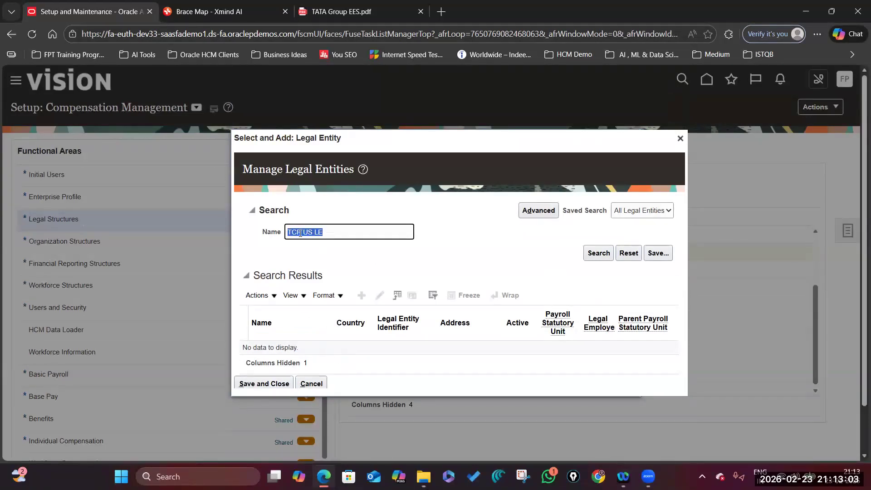
pyautogui.click(369, 350)
pyautogui.click(680, 138)
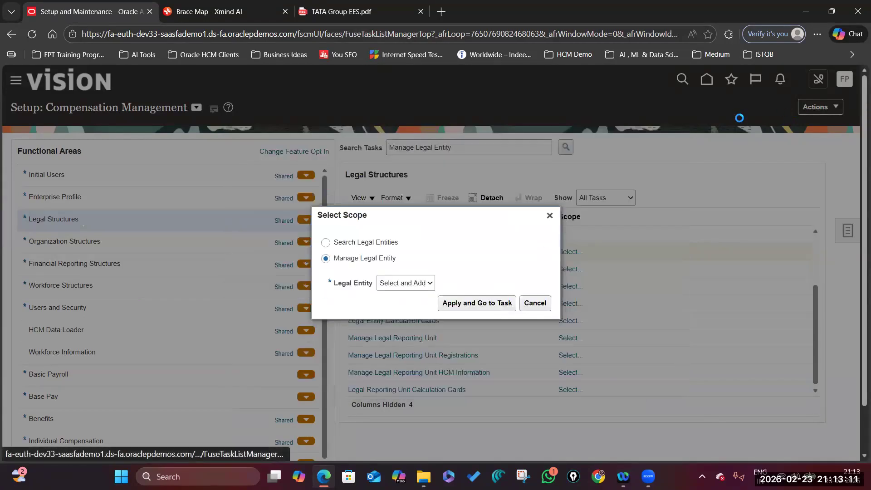
pyautogui.click(549, 215)
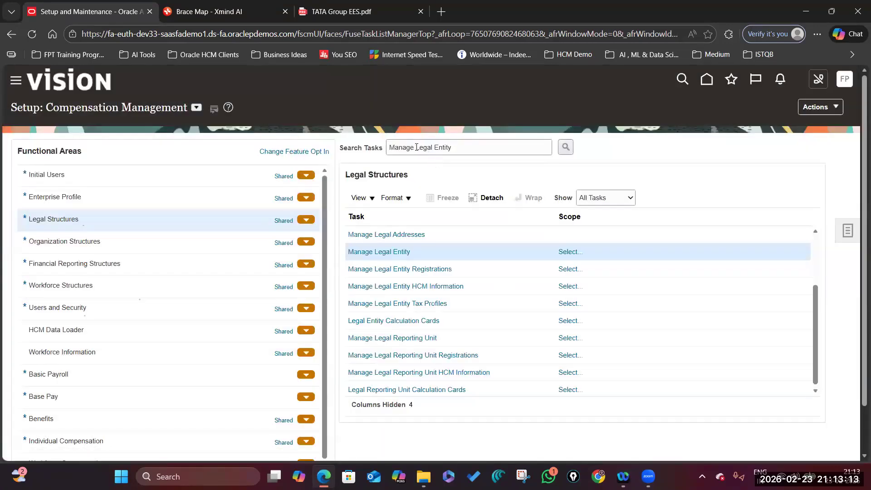
# Find and open the Manage Business Unit task, and copy the name TATA TEA BU from the report's Business Units section.
pyautogui.moveTo(416, 147); pyautogui.dragTo(508, 146)
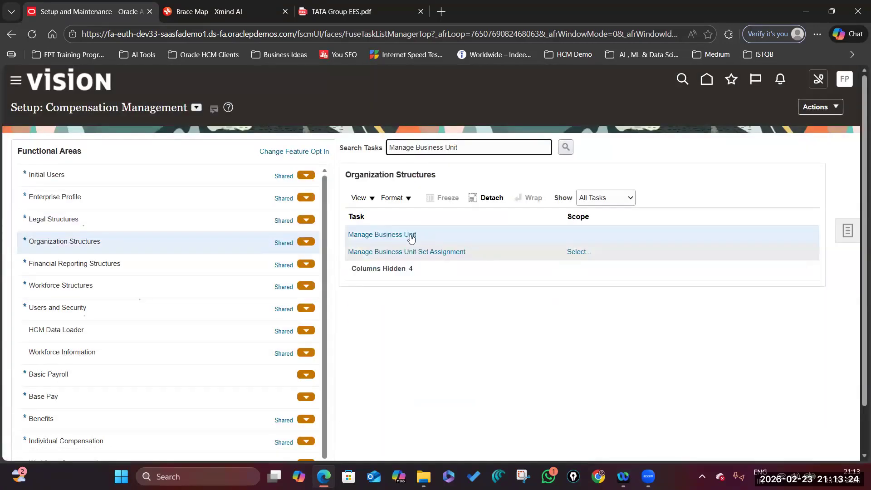
pyautogui.click(408, 235)
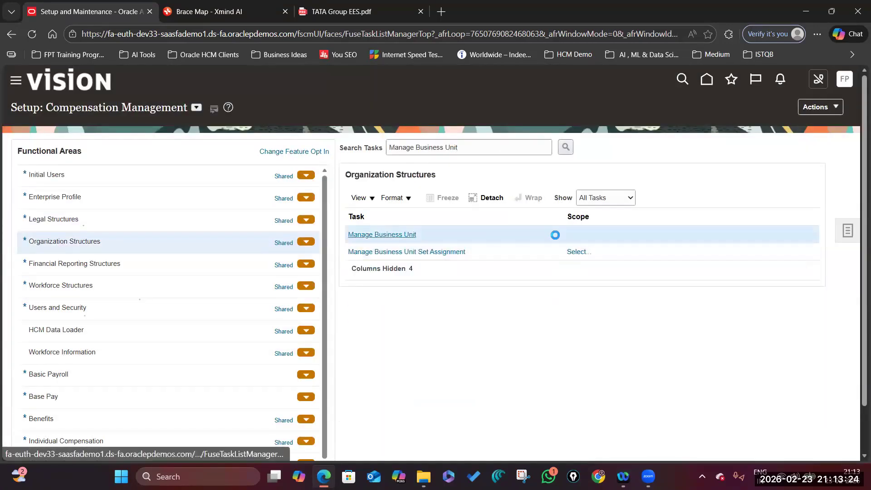
pyautogui.click(334, 7)
pyautogui.scroll(-1, 340, 352)
pyautogui.scroll(-10, 341, 352)
pyautogui.scroll(-3, 295, 255)
pyautogui.moveTo(296, 254); pyautogui.dragTo(343, 257)
pyautogui.hotkey('ctrl', 'c')
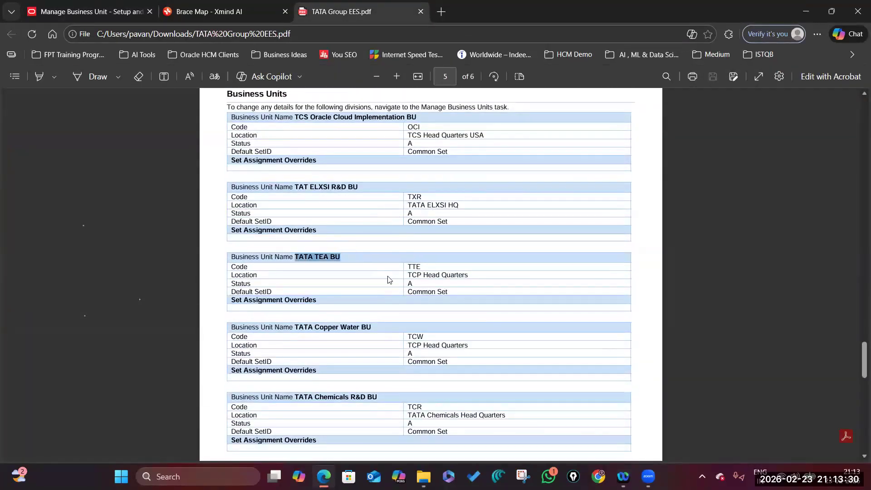
# Search the business units for TATA TEA BU and return to the home page.
pyautogui.click(115, 11)
pyautogui.click(196, 176)
pyautogui.hotkey('ctrl', 'v')
pyautogui.click(761, 219)
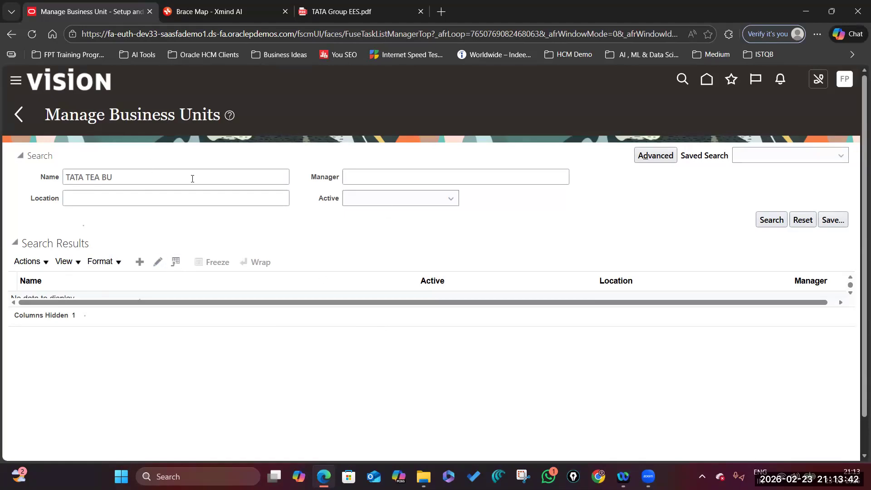
pyautogui.click(706, 80)
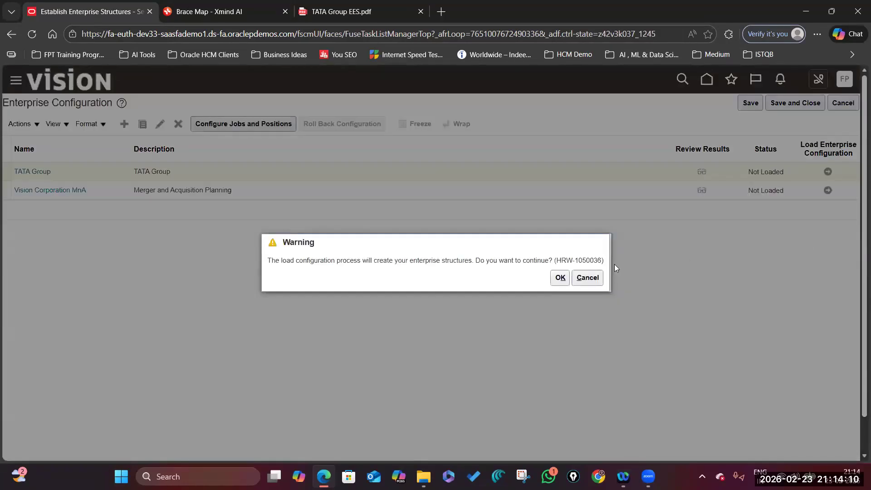
# Confirm loading the TATA Group enterprise configuration, and save and close the enterprise configuration page.
pyautogui.click(561, 277)
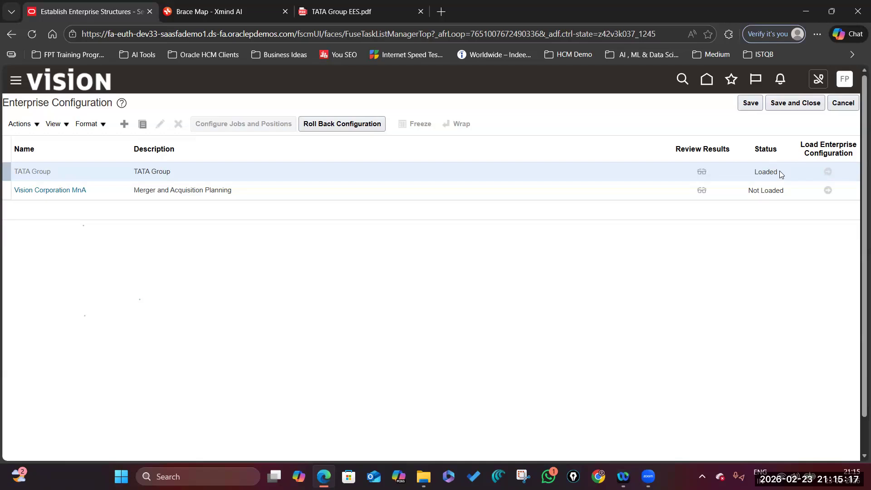
pyautogui.click(792, 105)
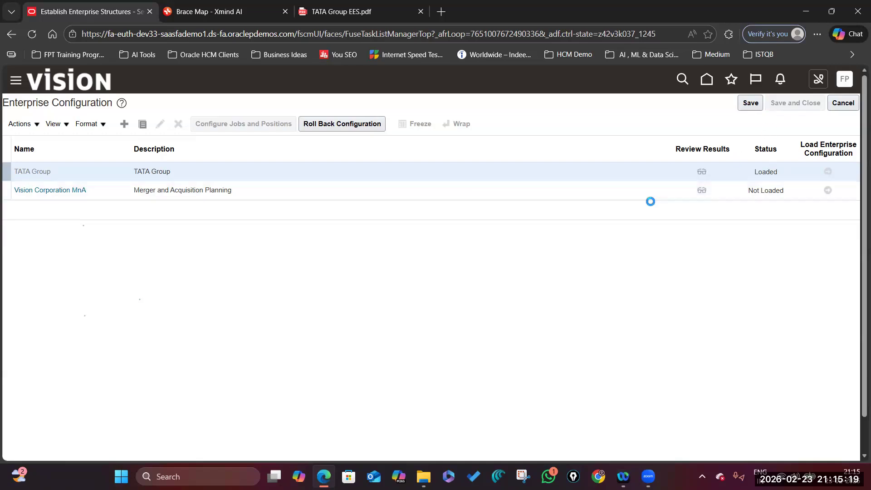
# Search the setup tasks for manage Divisions and open the divisions task.
pyautogui.tripleClick(439, 145)
pyautogui.press('BackSpace')
pyautogui.write('manage Divisions')
pyautogui.press('Return')
pyautogui.click(394, 235)
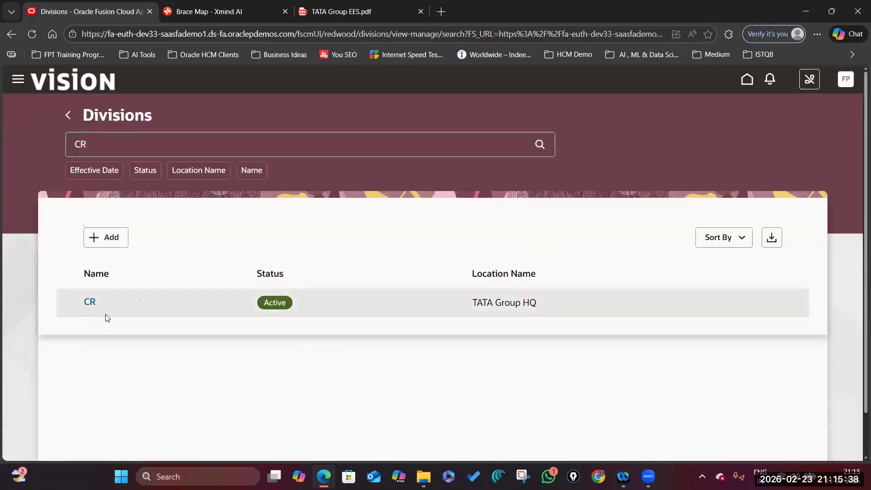
# Review the CR division's details and location, and search the divisions for IT and open that division.
pyautogui.click(90, 303)
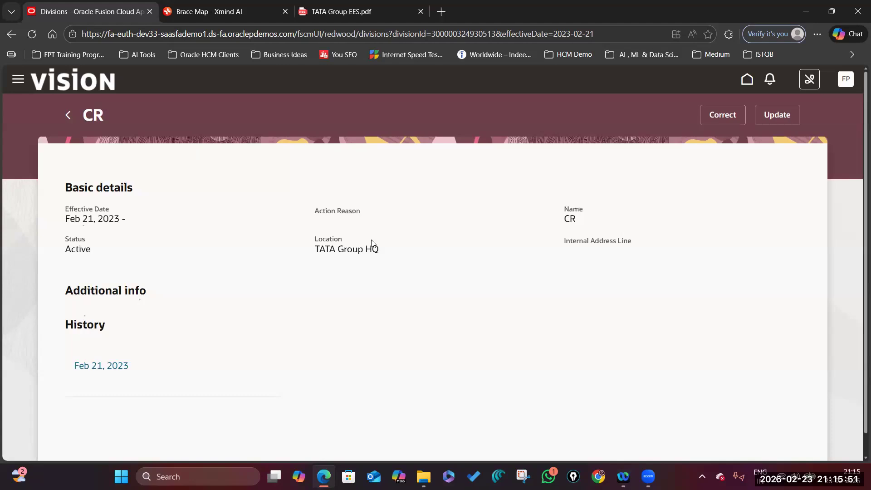
pyautogui.click(382, 251)
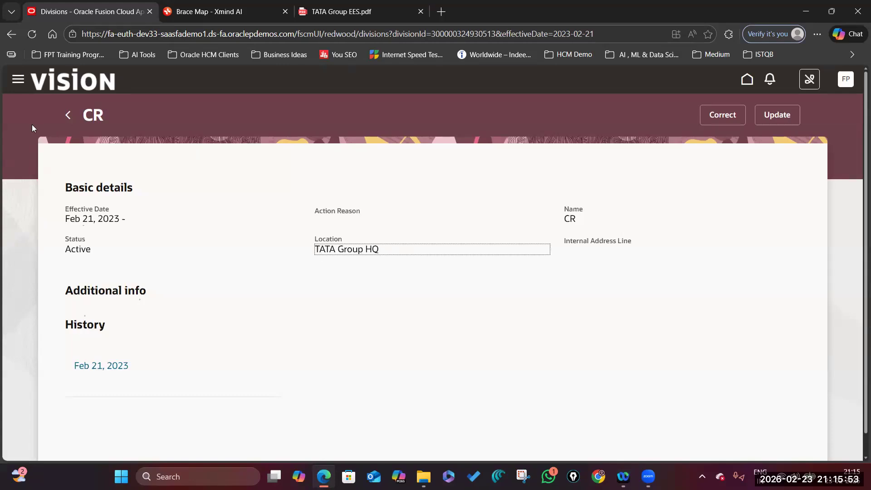
pyautogui.click(67, 116)
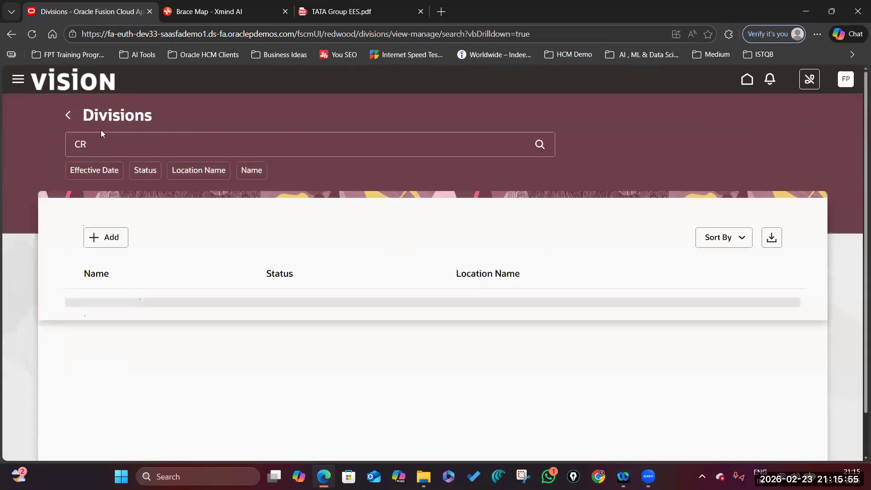
pyautogui.write('IT')
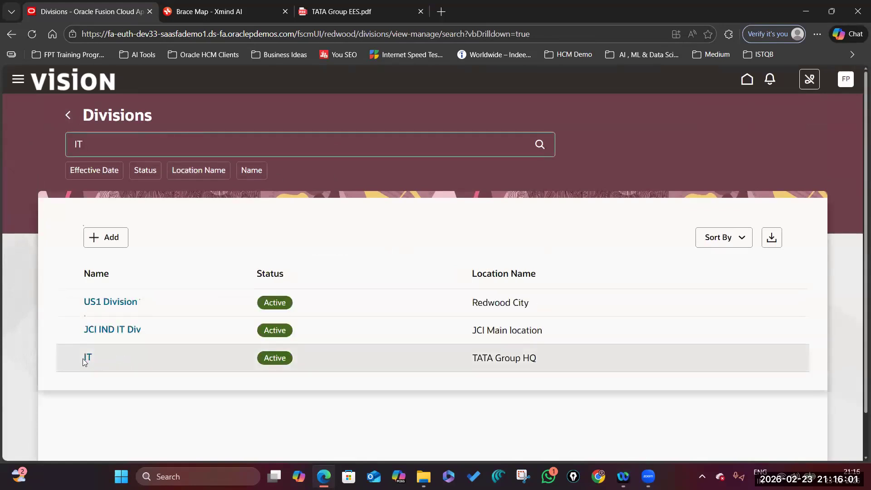
pyautogui.click(88, 357)
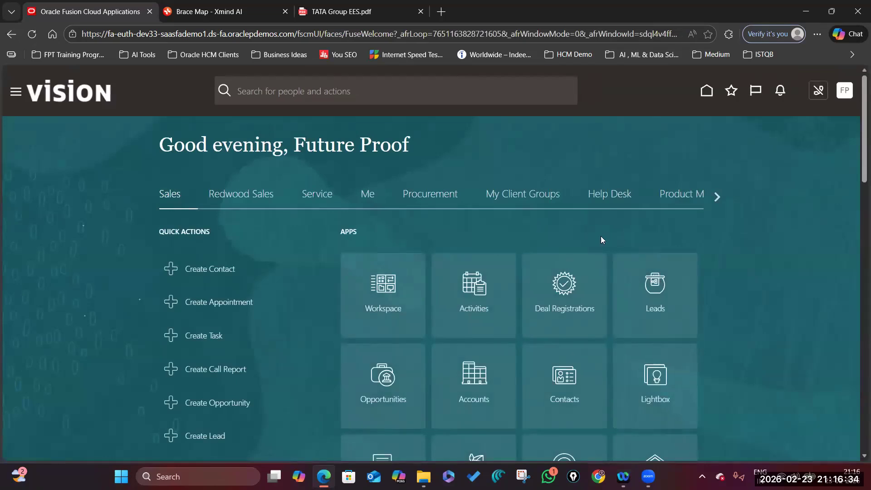
# Go to Setup and Maintenance, and find and open the Manage Business Unit task.
pyautogui.click(845, 91)
pyautogui.click(652, 261)
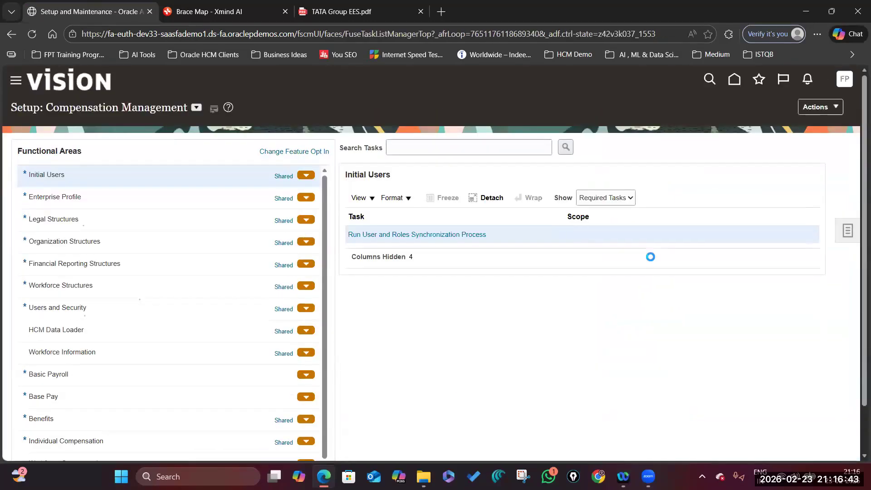
pyautogui.click(403, 148)
pyautogui.write('Manage Business Unit')
pyautogui.press('Return')
pyautogui.click(300, 266)
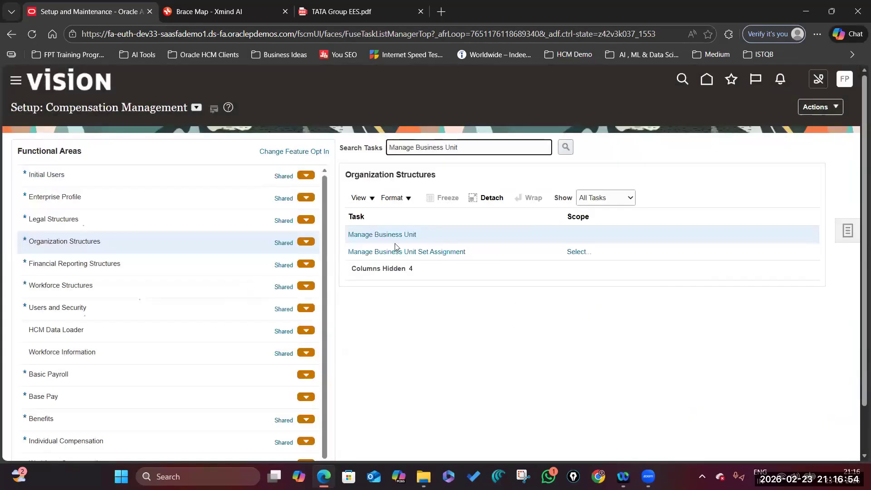
pyautogui.click(387, 235)
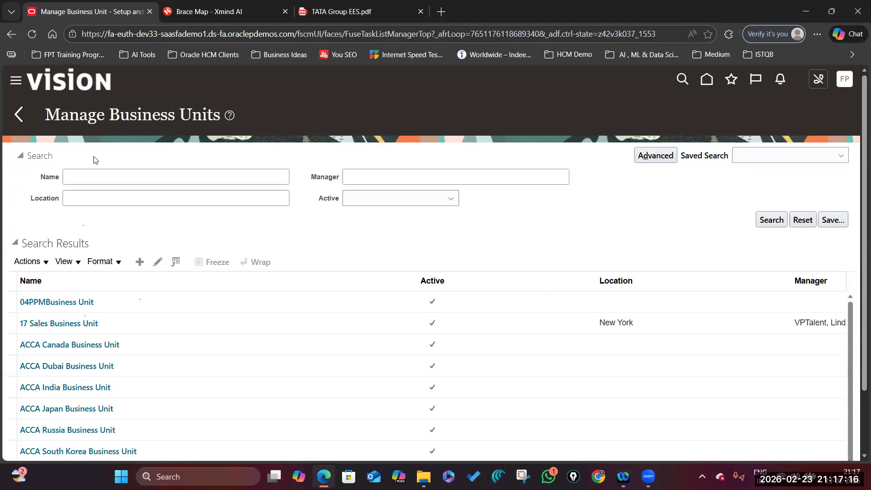
# Copy the business unit name TATA TEA BU from the TATA Group EES report and search the business units for it.
pyautogui.click(380, 7)
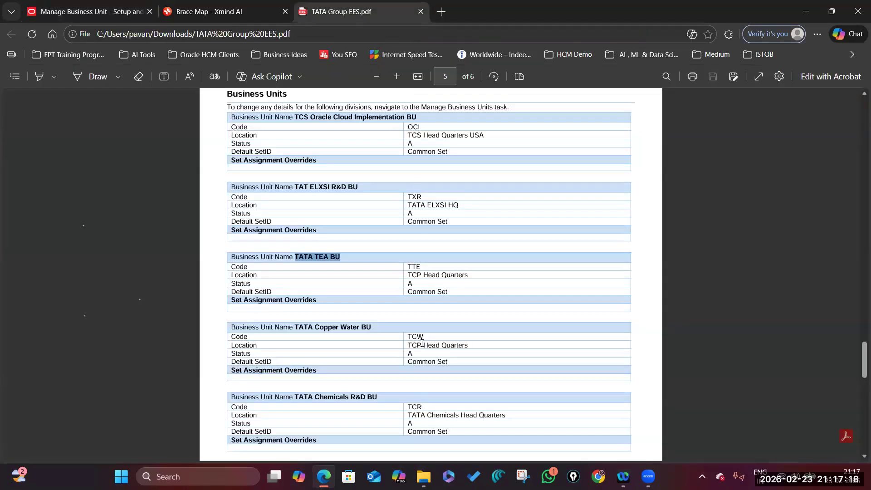
pyautogui.click(309, 256)
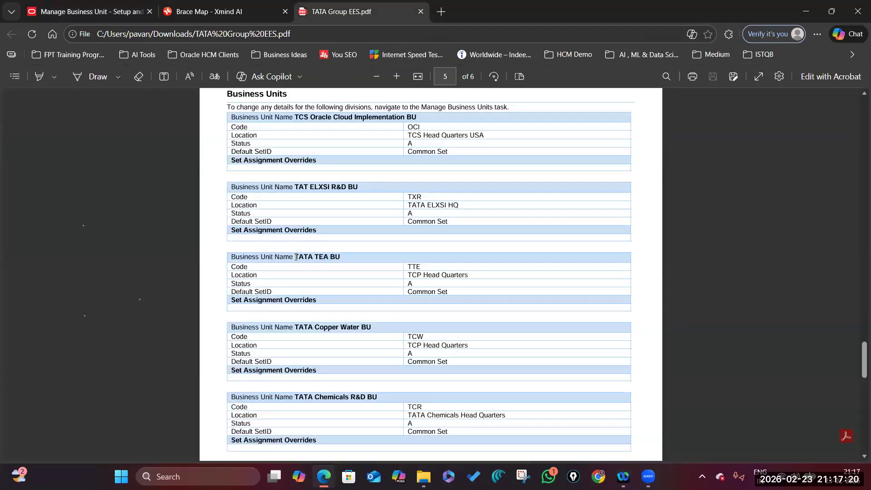
pyautogui.moveTo(295, 257); pyautogui.dragTo(347, 257)
pyautogui.hotkey('ctrl', 'c')
pyautogui.click(130, 16)
pyautogui.click(151, 174)
pyautogui.hotkey('ctrl', 'v')
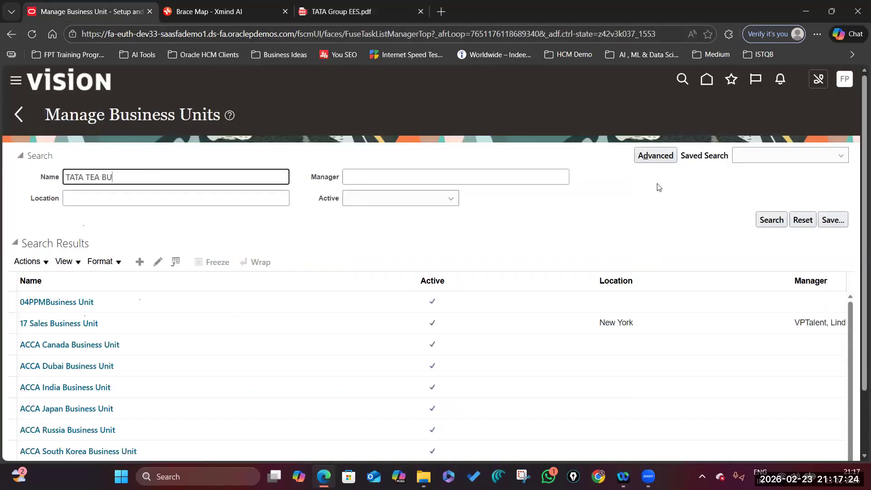
pyautogui.click(771, 220)
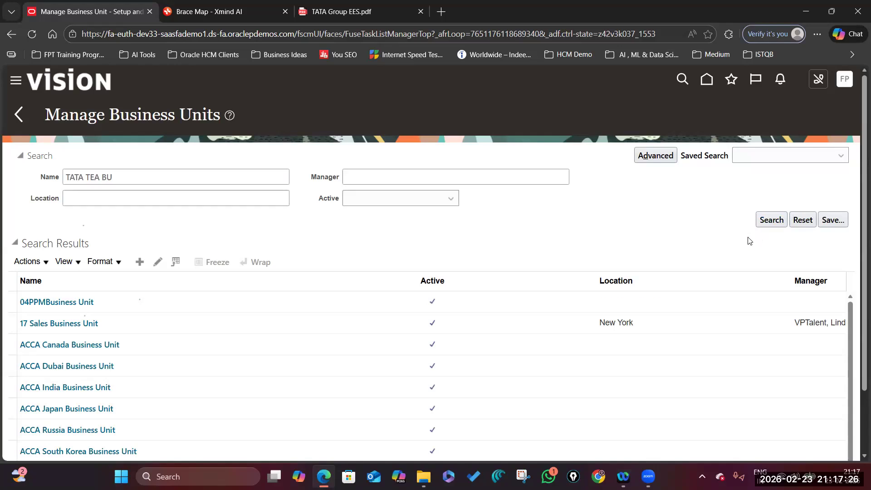
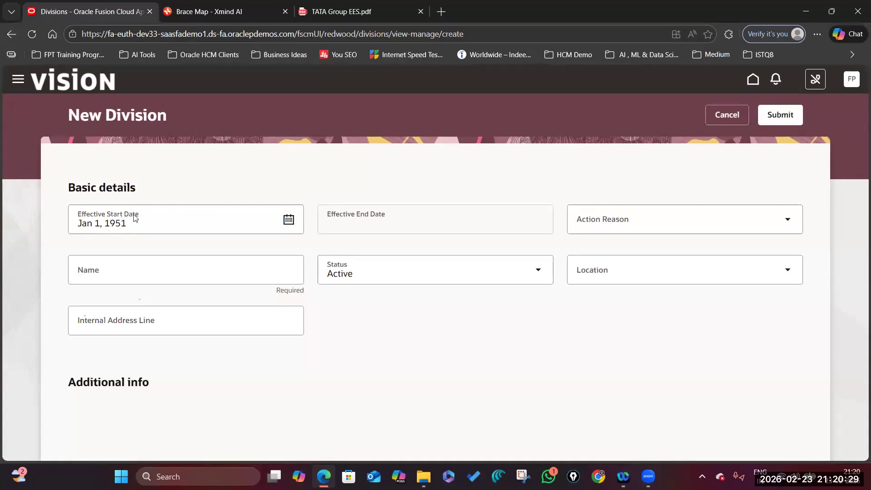
# Examine the divisions in the TATA Group brace map in Xmind, including Financial services, and return to the New Division form.
pyautogui.click(289, 220)
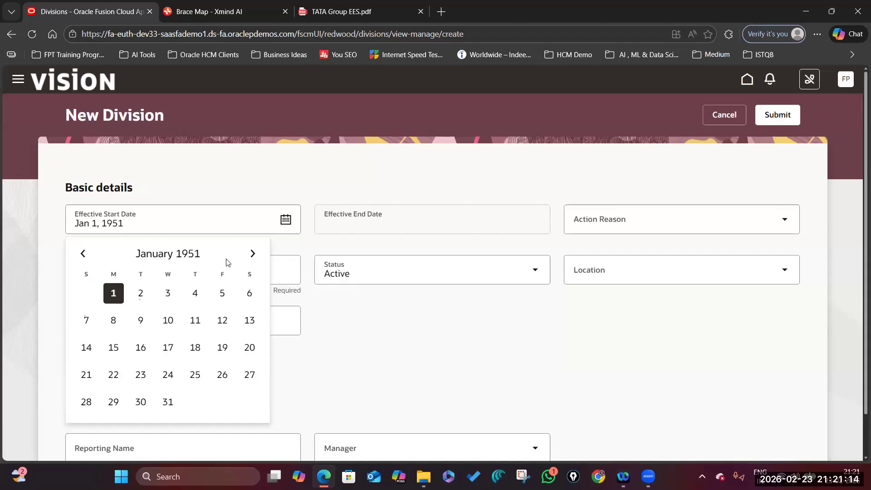
pyautogui.click(349, 12)
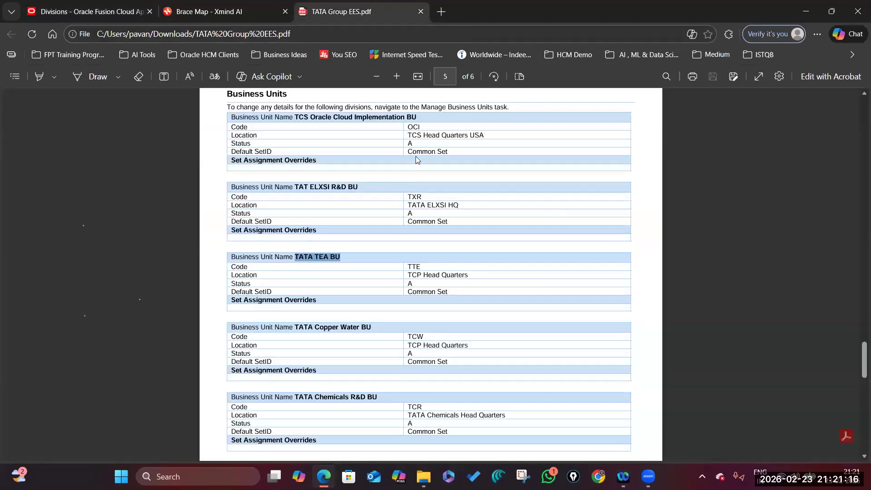
pyautogui.click(241, 10)
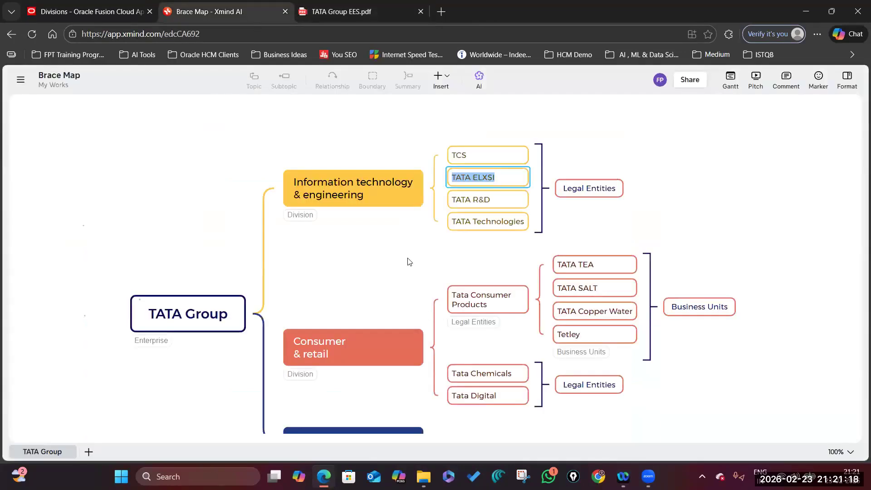
pyautogui.click(410, 262)
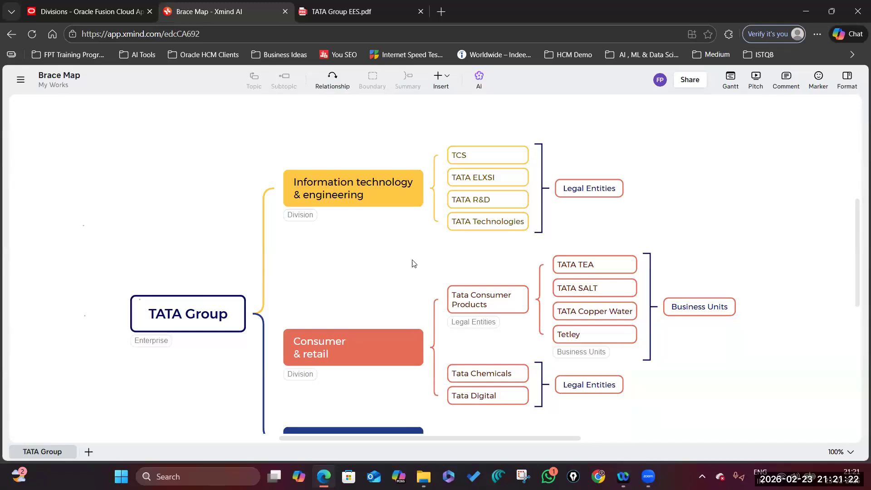
pyautogui.click(474, 156)
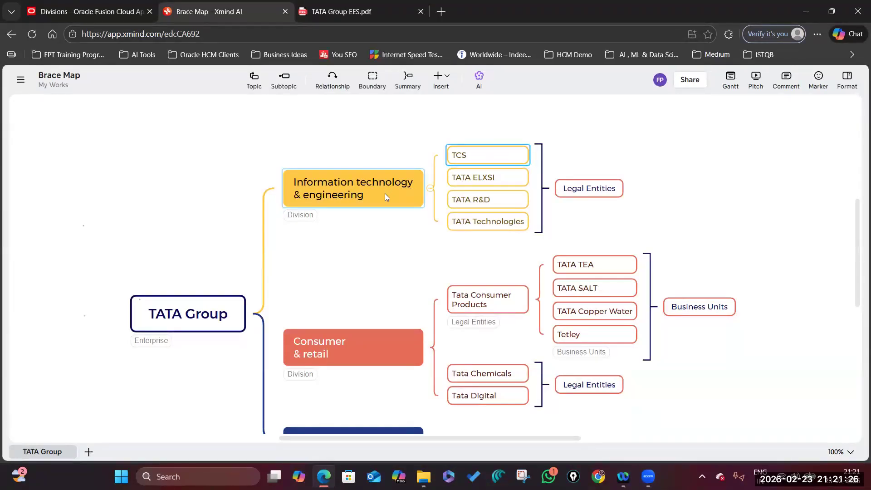
pyautogui.click(358, 354)
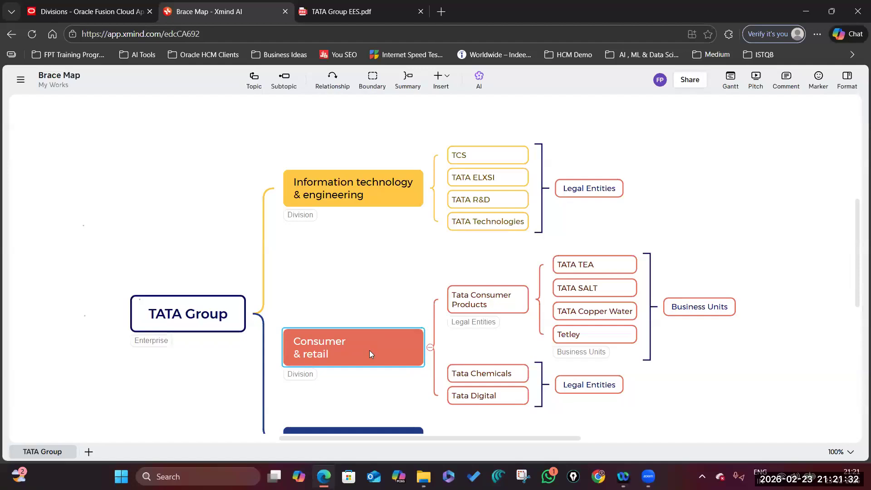
pyautogui.scroll(-3, 369, 350)
pyautogui.click(392, 272)
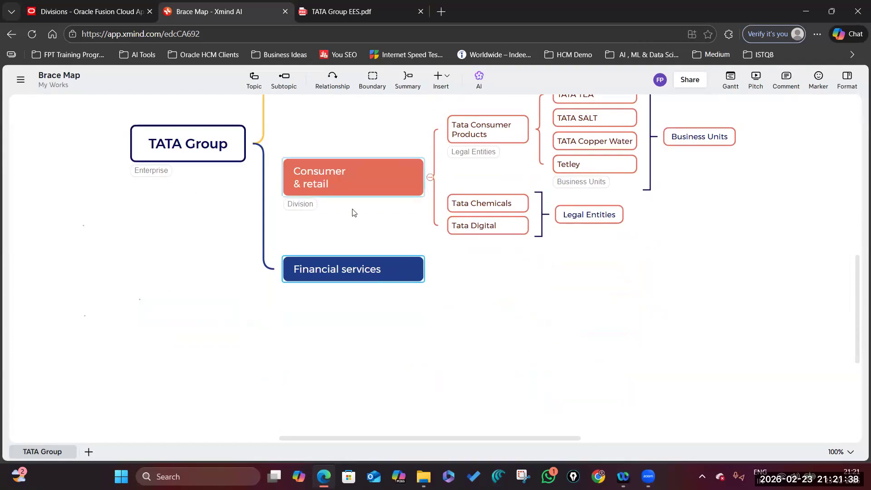
pyautogui.scroll(2, 357, 238)
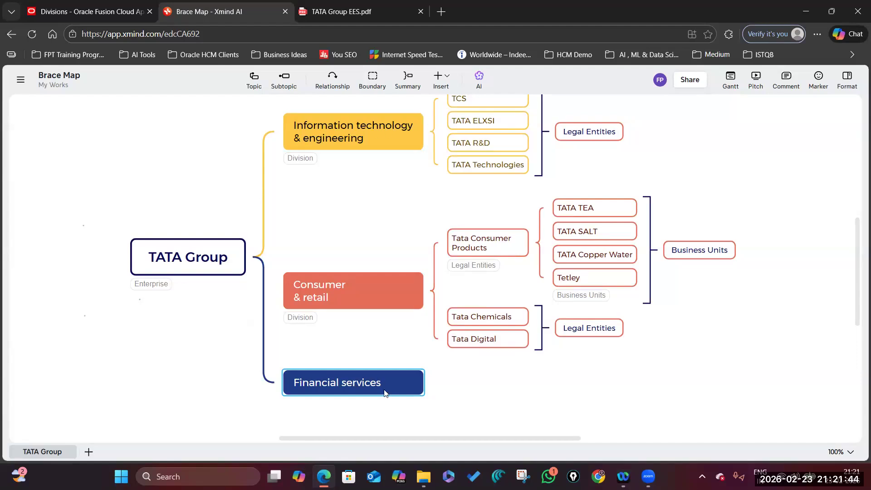
pyautogui.click(114, 12)
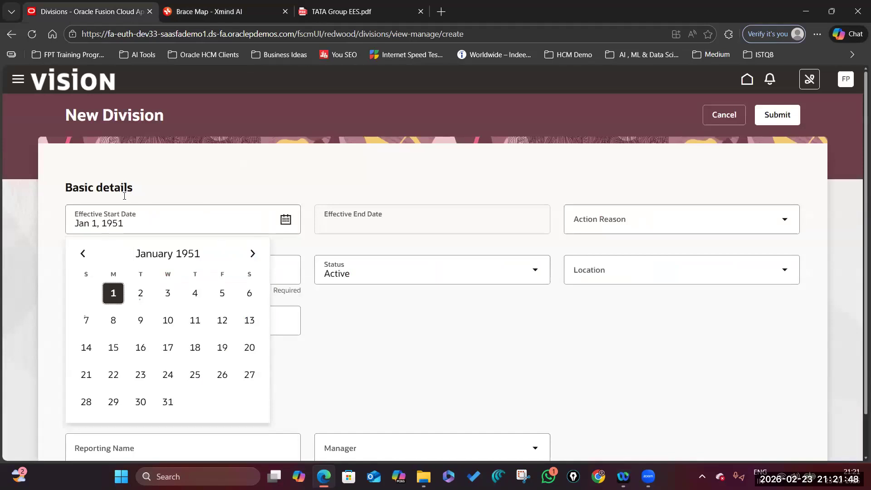
# Set the new division's effective start date to Jan 1, 2026 and its action reason to Reorganization.
pyautogui.click(285, 221)
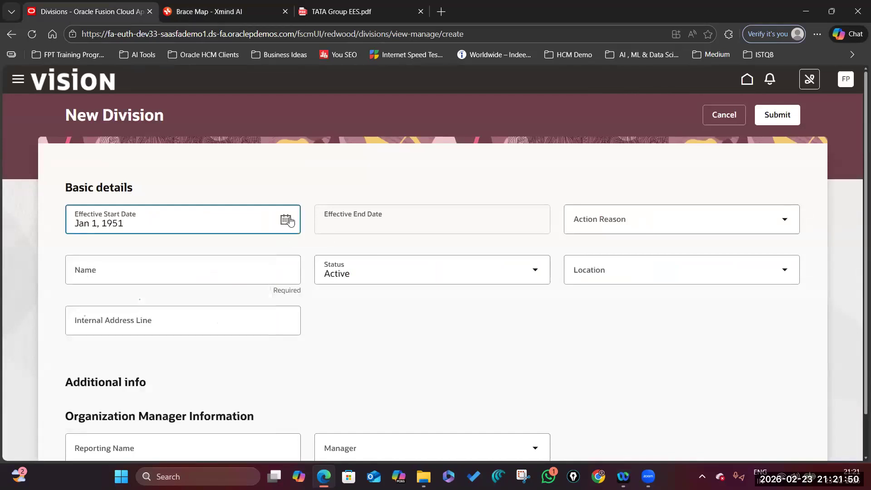
pyautogui.click(285, 220)
pyautogui.scroll(-1, 109, 194)
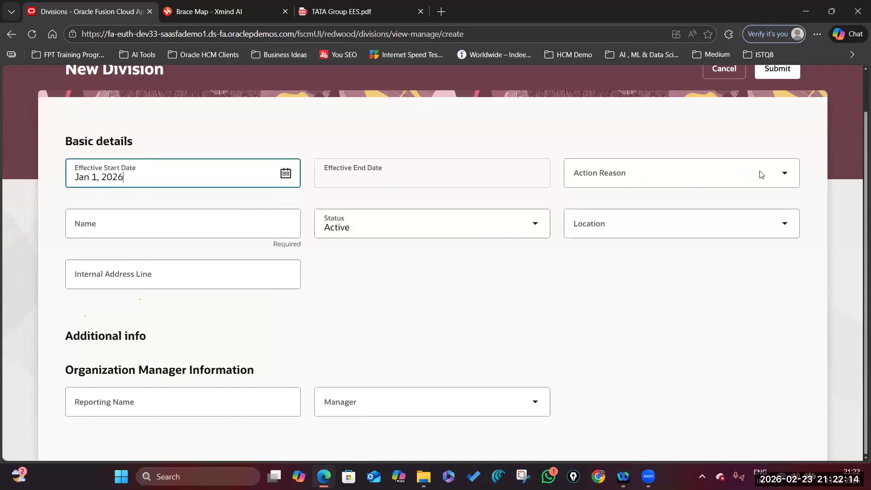
pyautogui.click(783, 173)
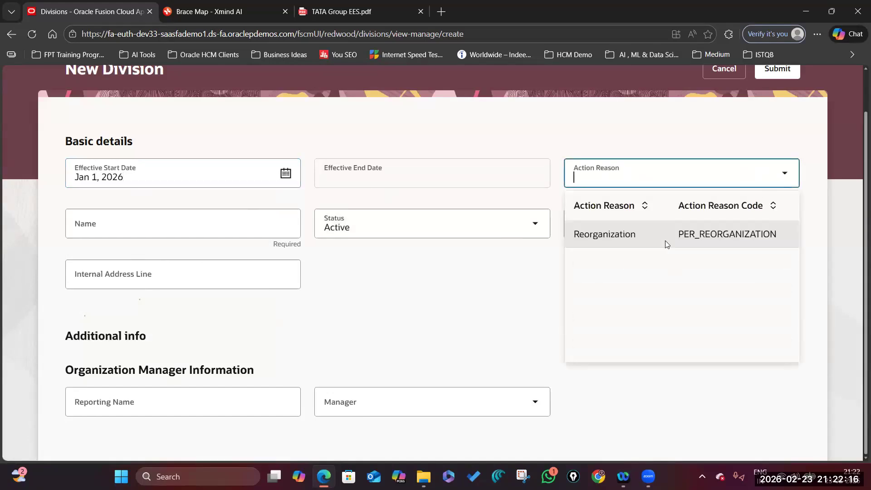
pyautogui.click(607, 233)
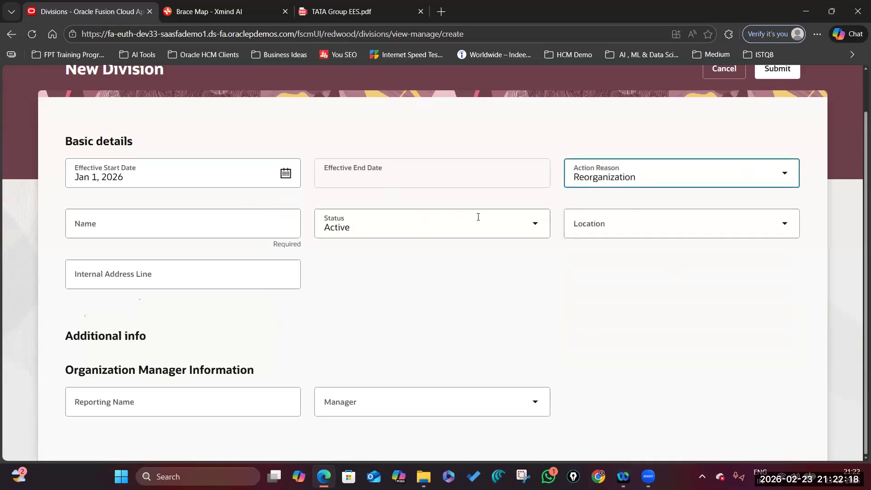
# Name the new division TATA Financial Services.
pyautogui.click(193, 220)
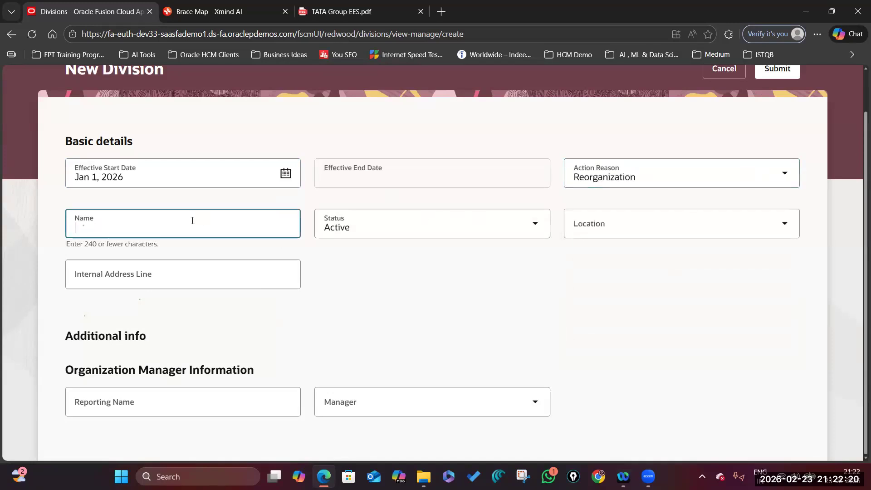
pyautogui.write('TATa')
pyautogui.press('BackSpace')
pyautogui.write('A Financial ')
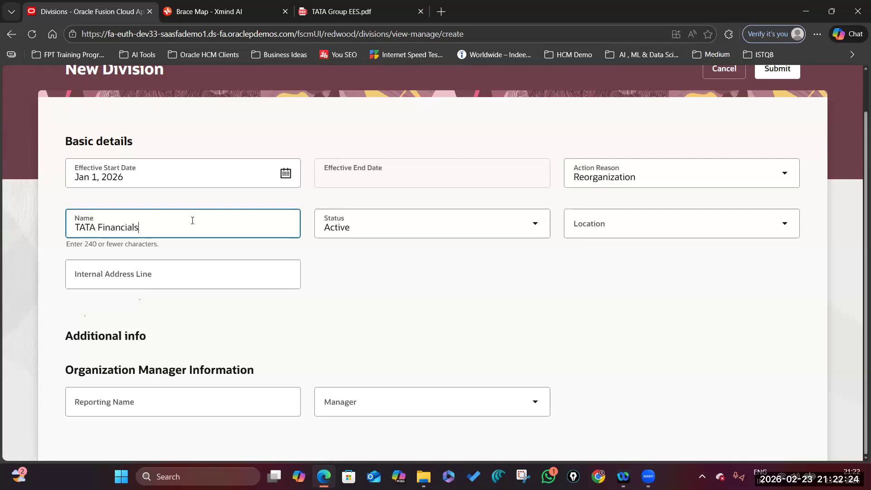
pyautogui.write('Services')
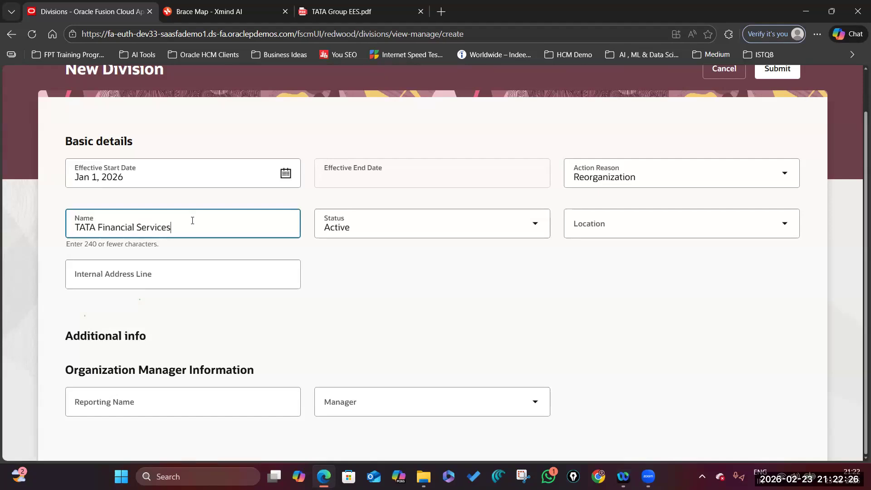
# Look through the available locations for the division without choosing one, and go to the Internal Address Line.
pyautogui.click(630, 223)
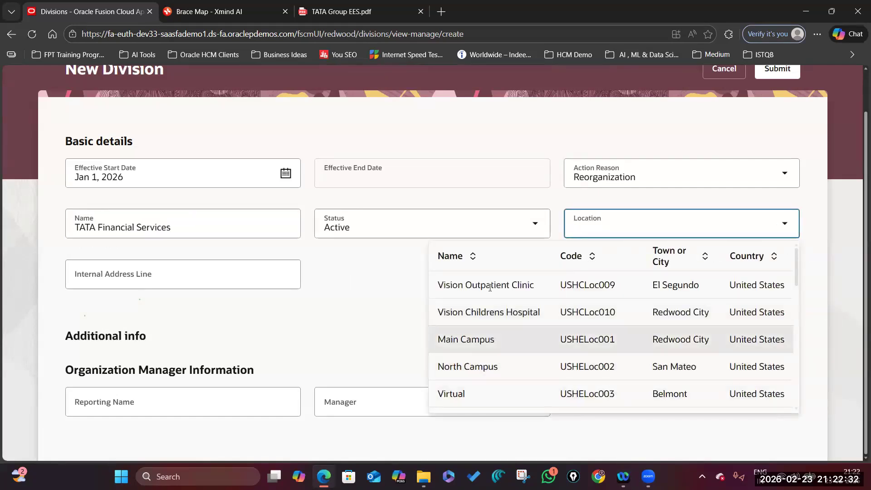
pyautogui.click(822, 219)
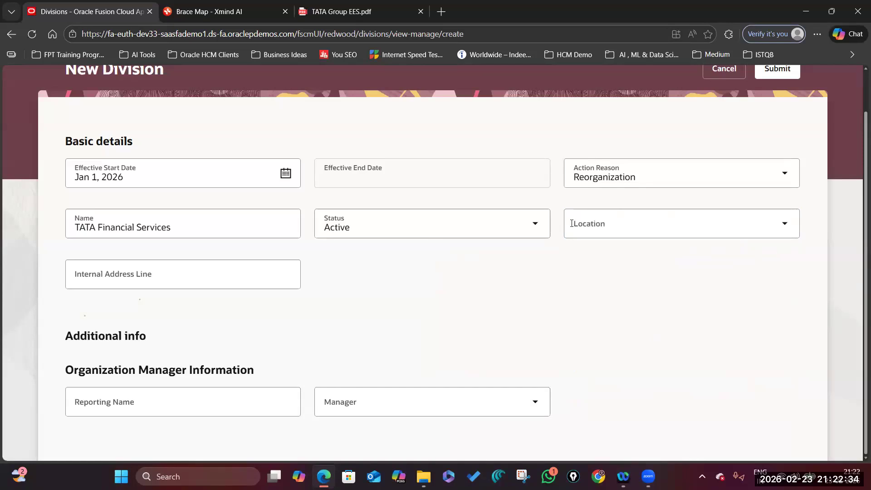
pyautogui.click(275, 281)
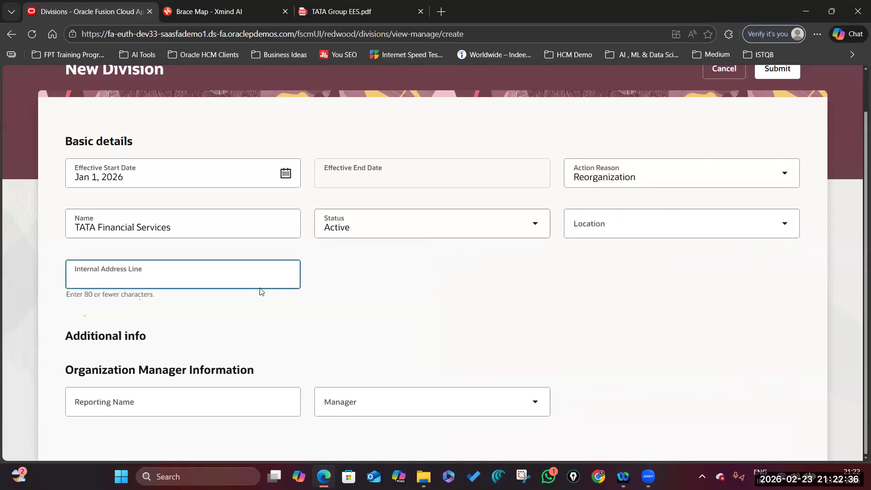
# Submit the new TATA Financial Services division.
pyautogui.click(794, 181)
pyautogui.scroll(1, 794, 181)
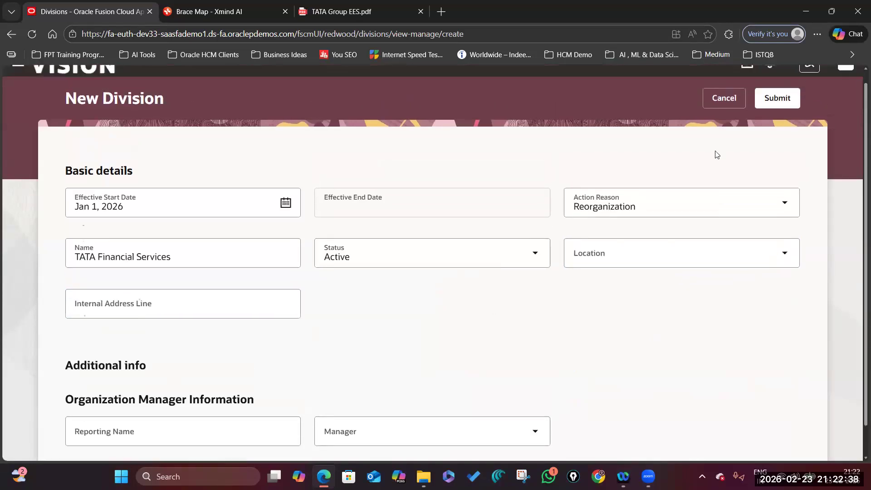
pyautogui.click(788, 115)
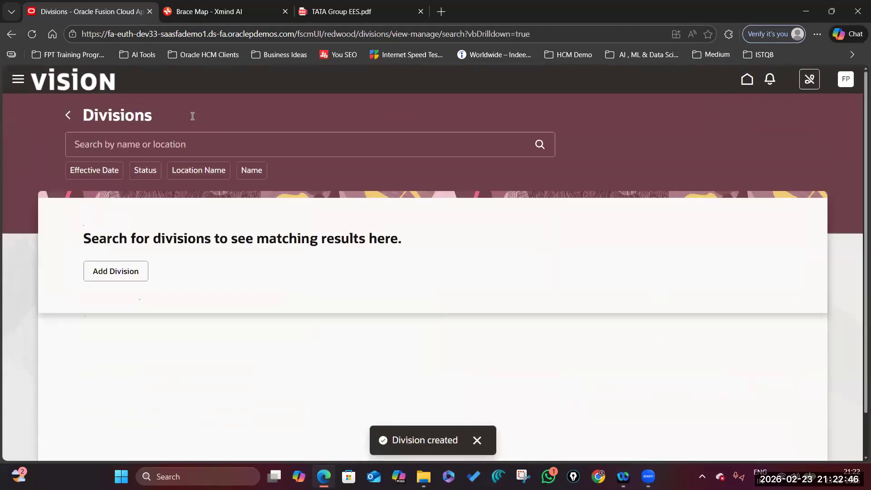
# Search for the TATA Financial Services division, review its basic details and history, and check it against the TATA Group brace map in Xmind.
pyautogui.click(250, 148)
pyautogui.write('TATA Financial Services')
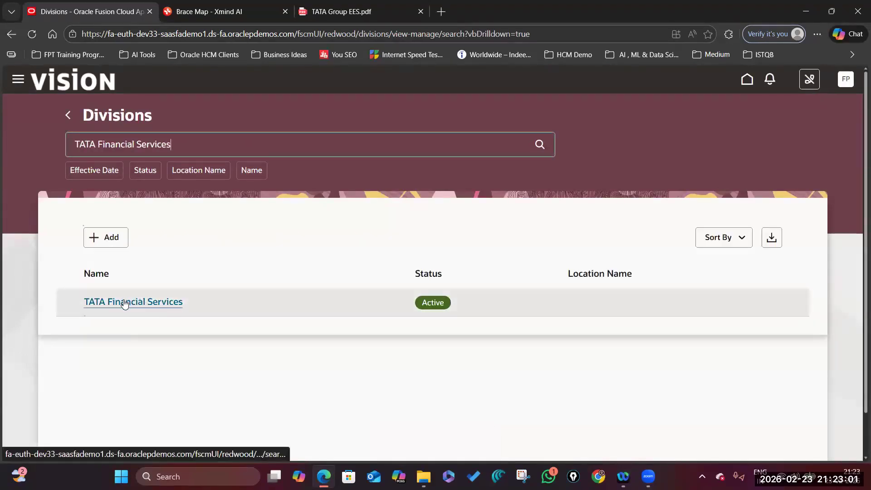
pyautogui.click(125, 302)
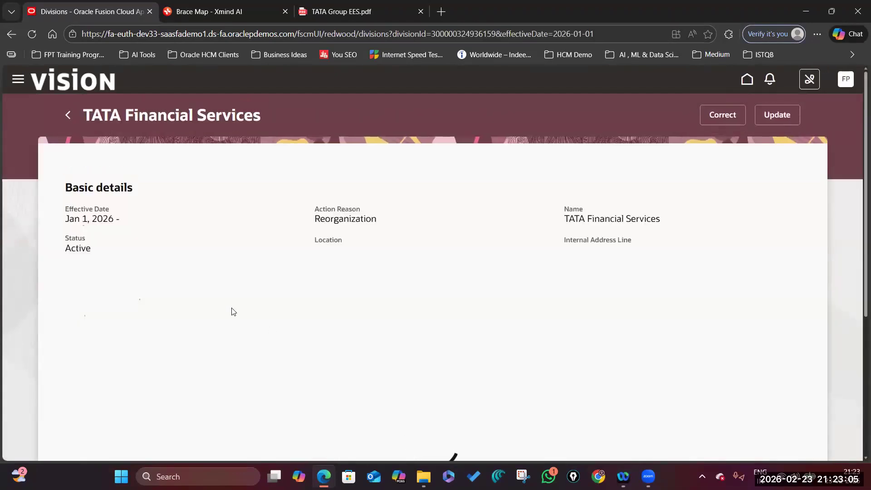
pyautogui.click(77, 219)
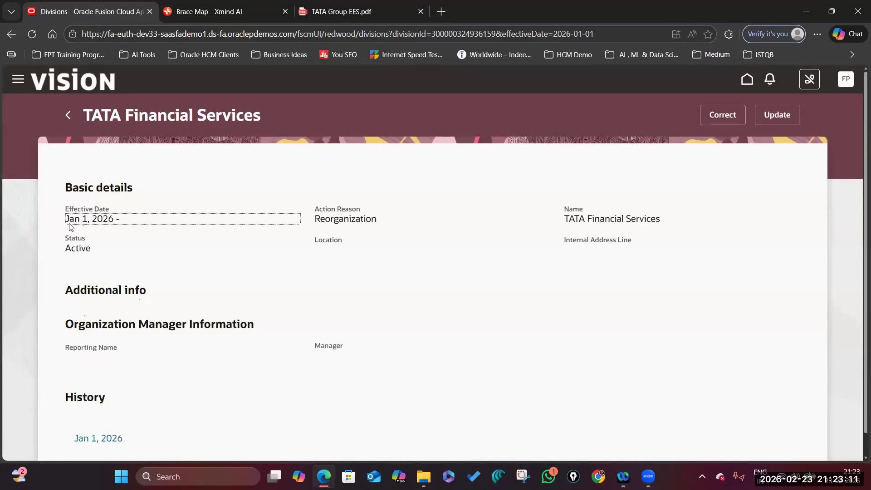
pyautogui.scroll(-1, 159, 331)
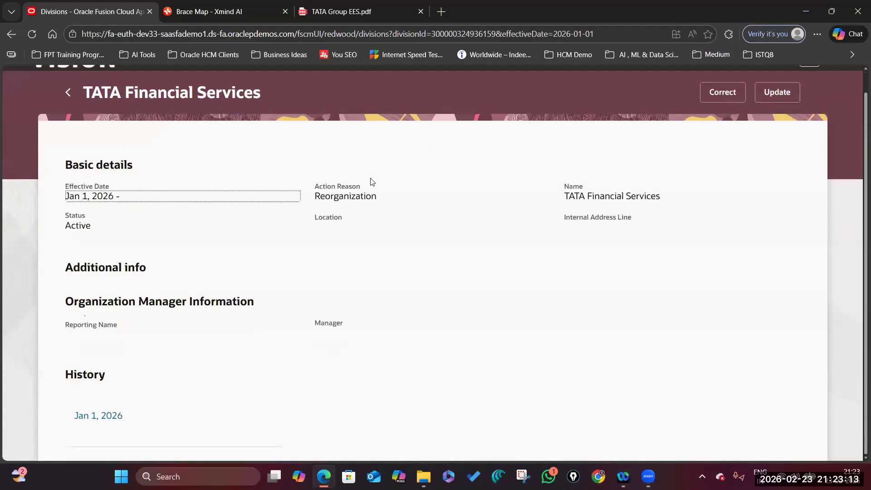
pyautogui.scroll(1, 225, 253)
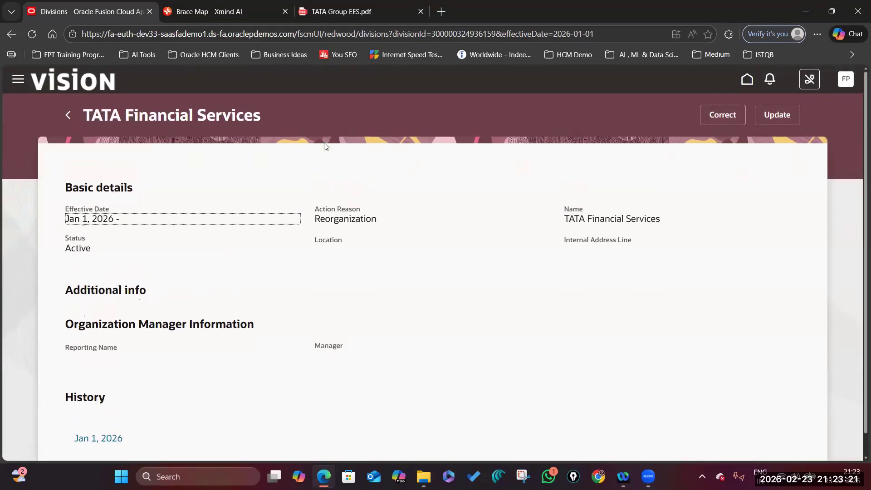
pyautogui.moveTo(84, 115); pyautogui.dragTo(264, 119)
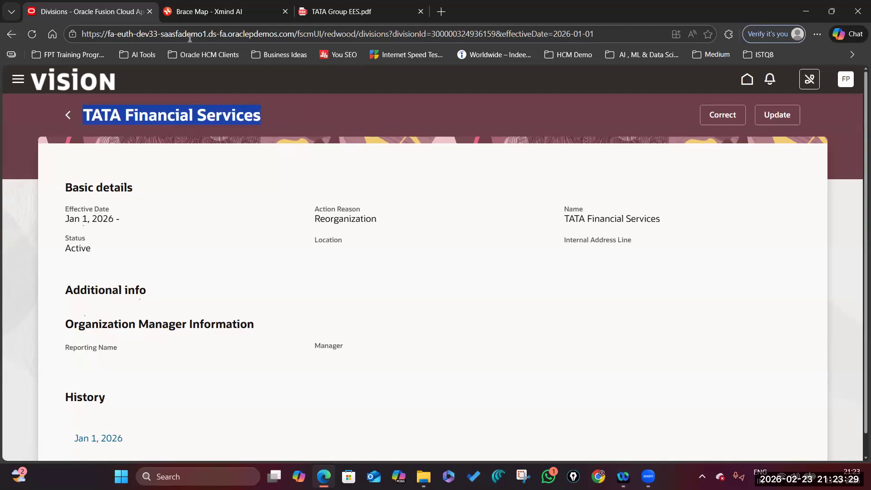
pyautogui.click(209, 11)
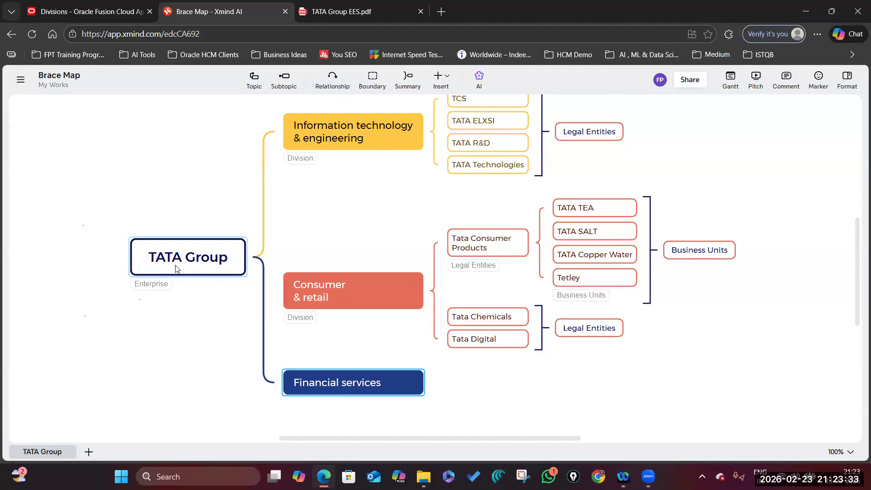
pyautogui.click(100, 11)
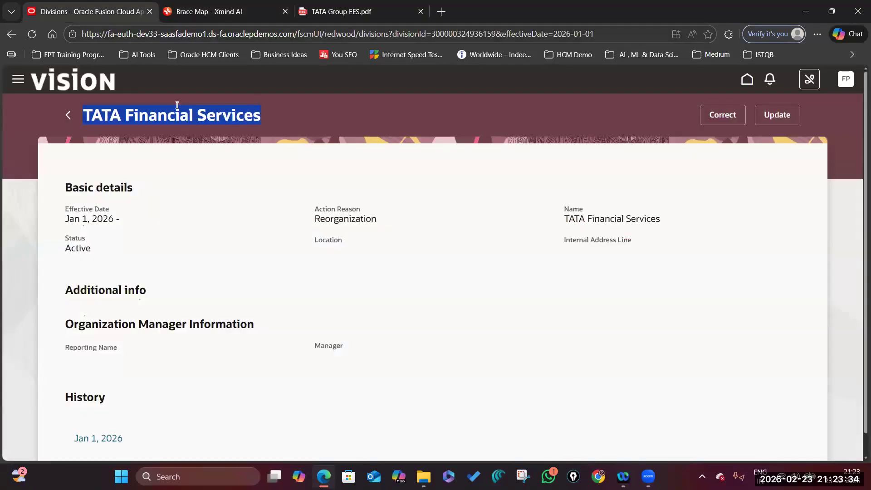
# Search the divisions for CR and check that division's effective date and history.
pyautogui.click(68, 115)
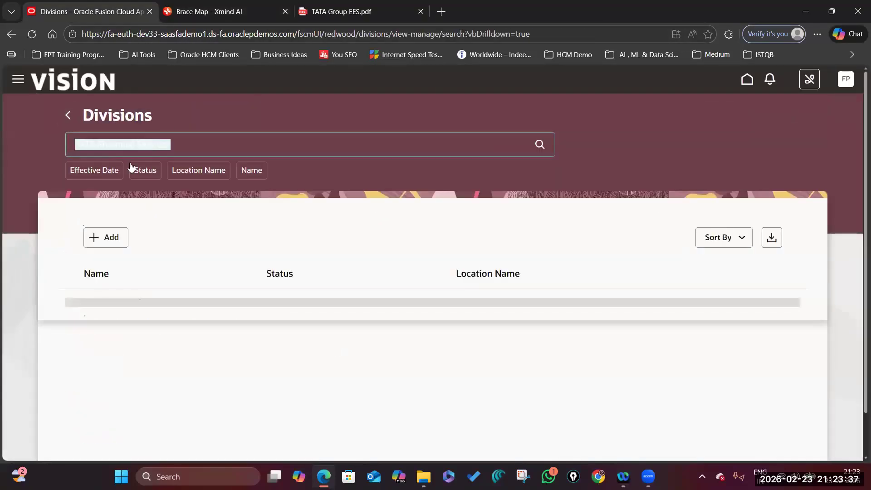
pyautogui.press('BackSpace')
pyautogui.write('CR')
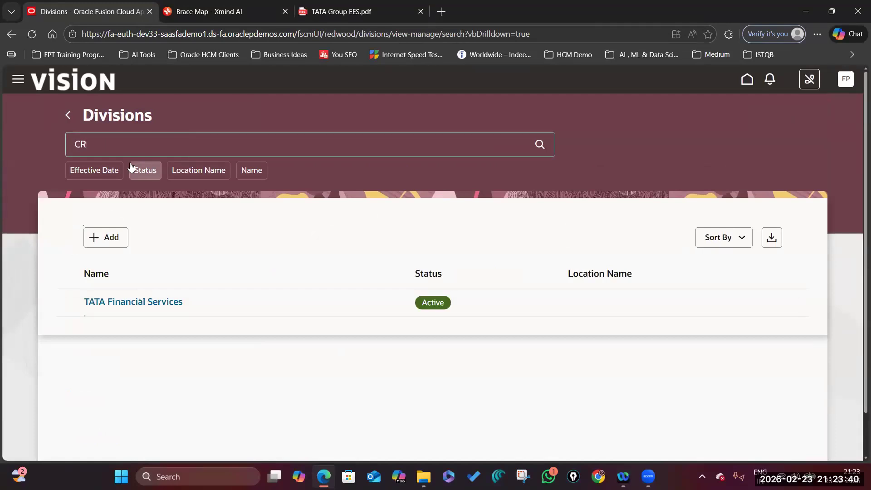
pyautogui.press('Return')
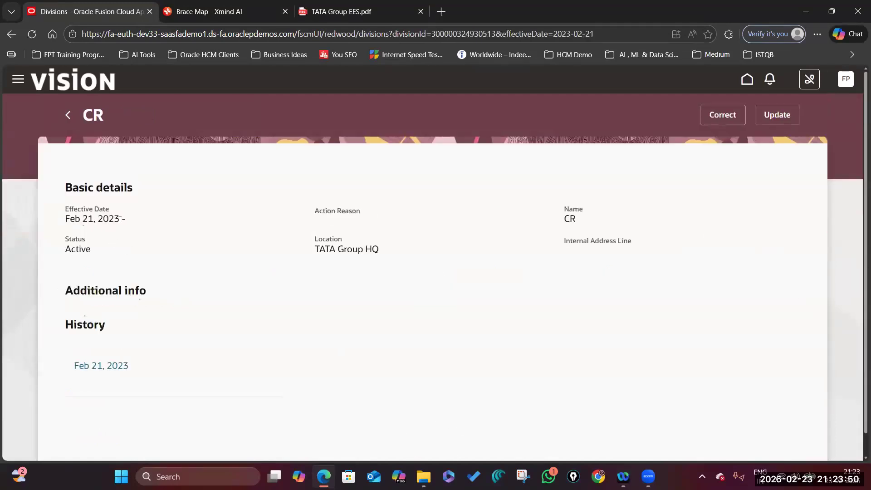
pyautogui.click(101, 368)
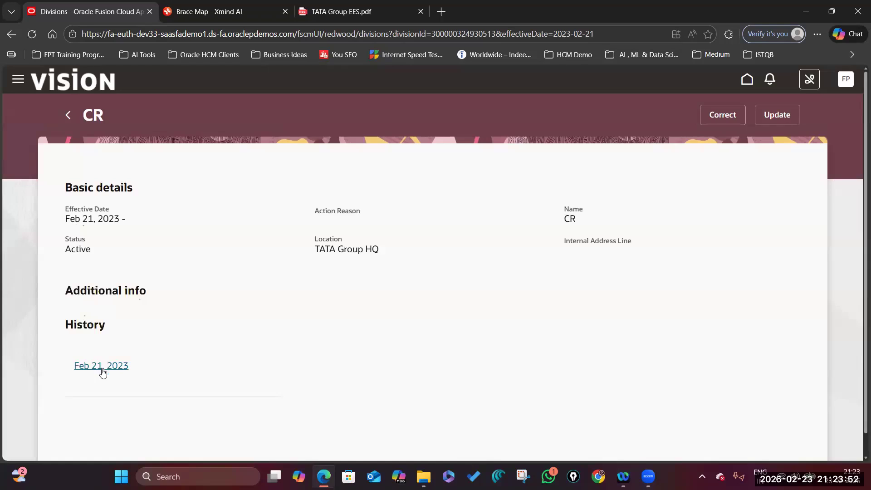
pyautogui.tripleClick(118, 218)
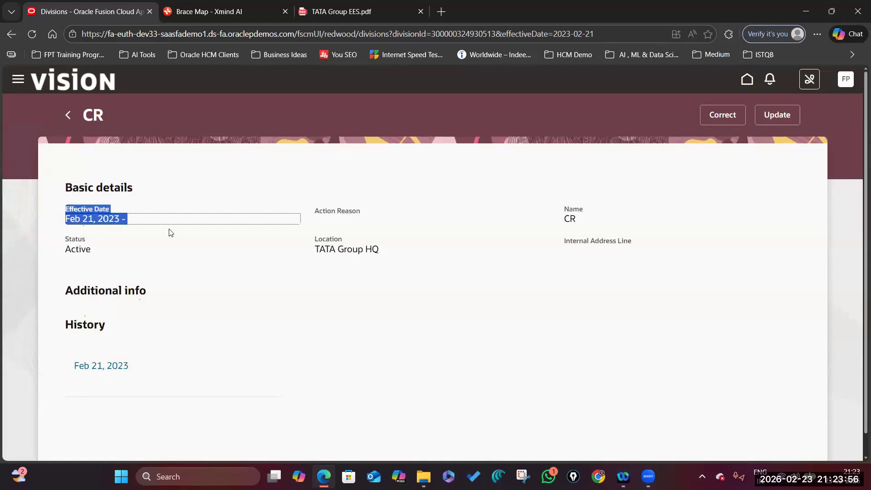
# Search the divisions for IT and check the effective date of the IT division located at TATA Group HQ.
pyautogui.click(68, 114)
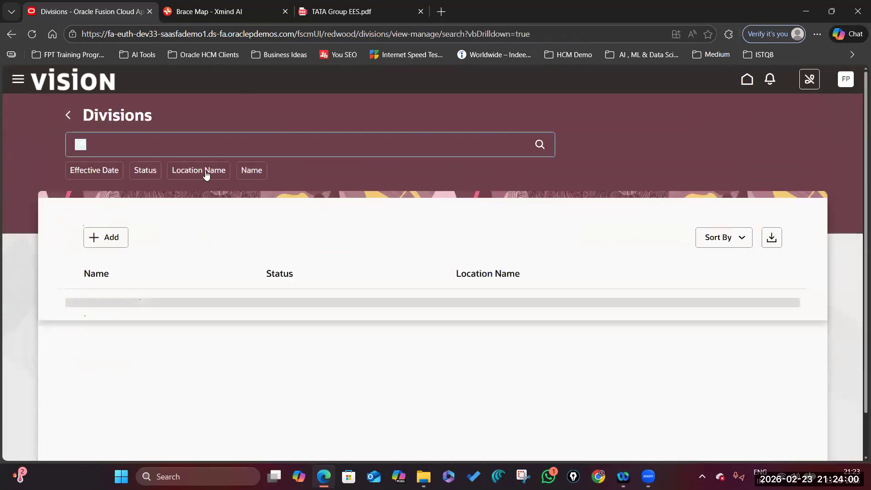
pyautogui.write('IT')
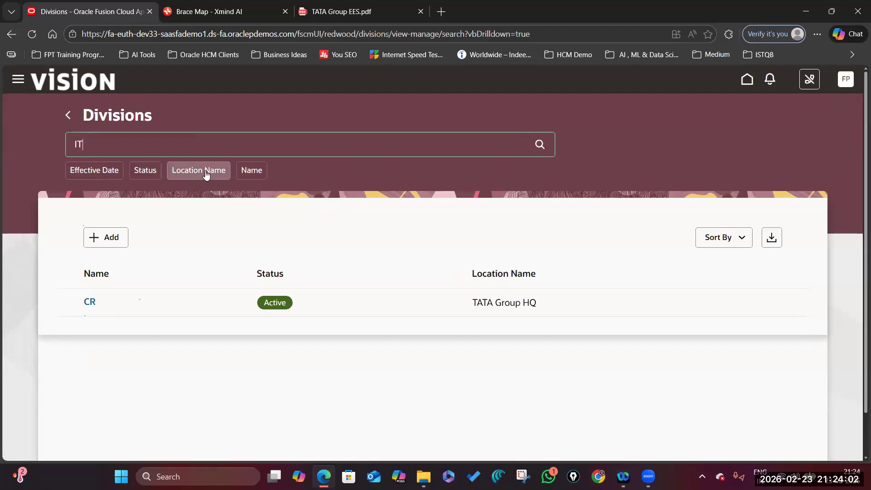
pyautogui.press('Return')
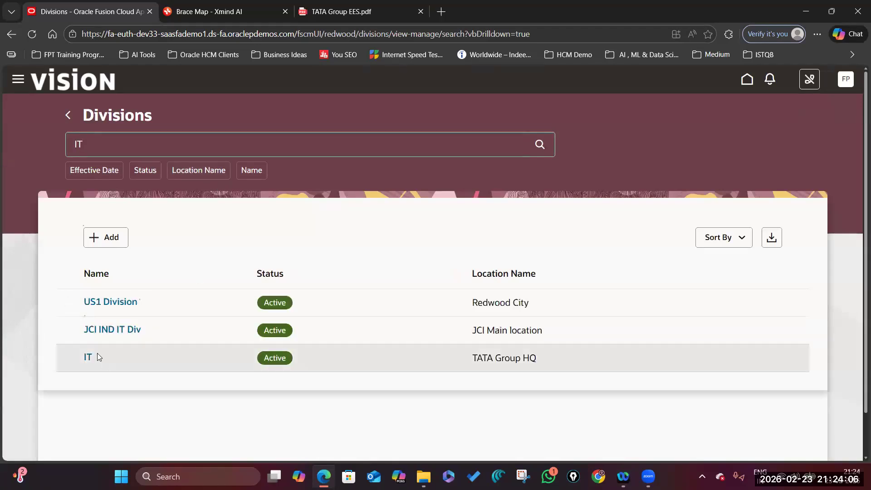
pyautogui.click(89, 358)
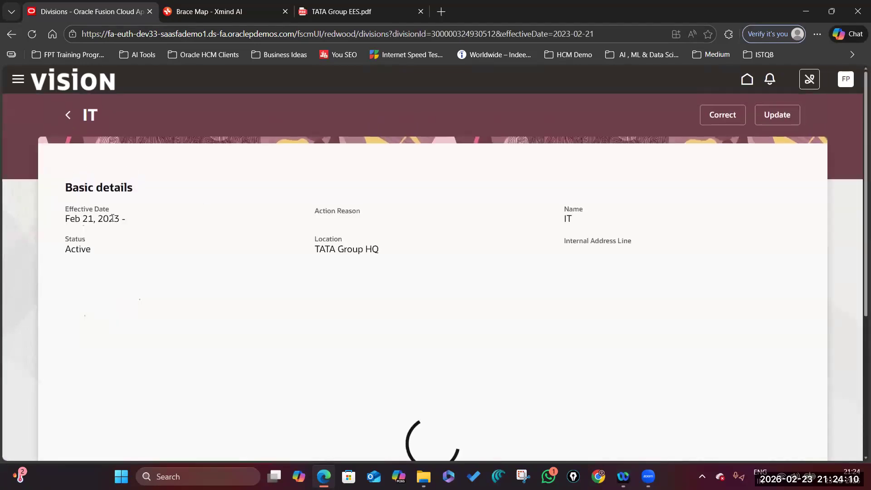
pyautogui.click(117, 224)
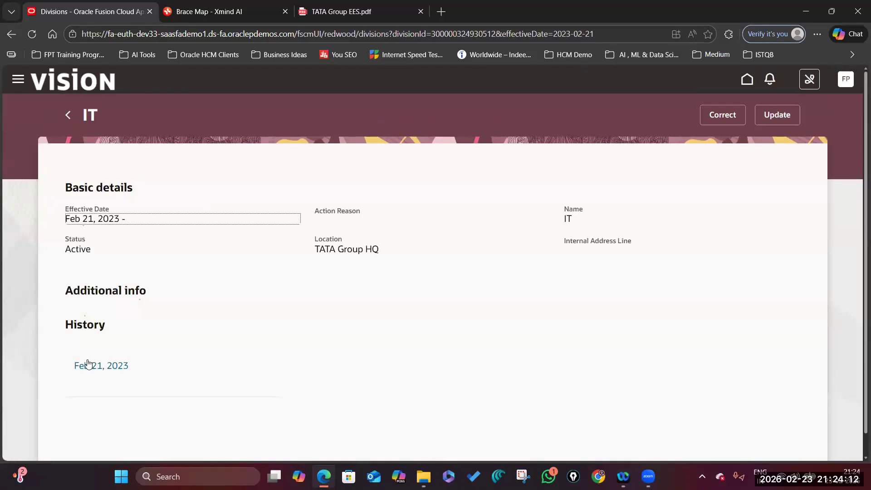
# Search the divisions for TATA Financial and open the TATA Financial Services division's details.
pyautogui.click(68, 115)
pyautogui.doubleClick(121, 146)
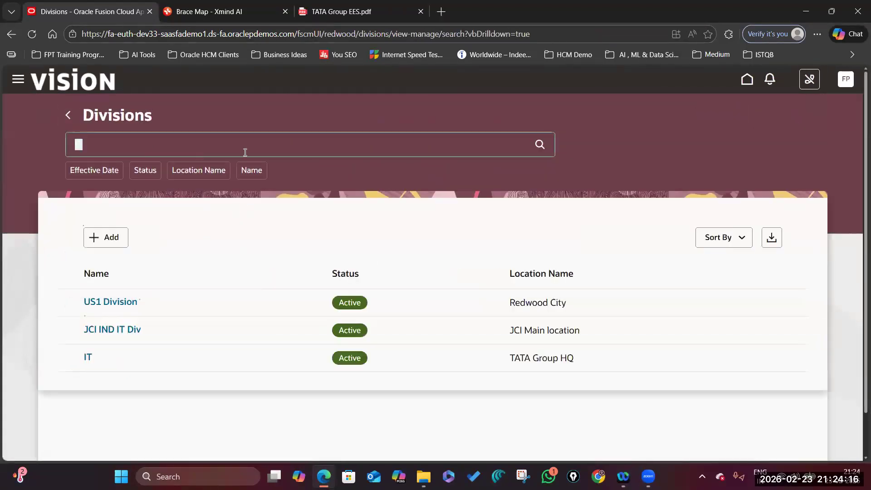
pyautogui.write('TATA Financia')
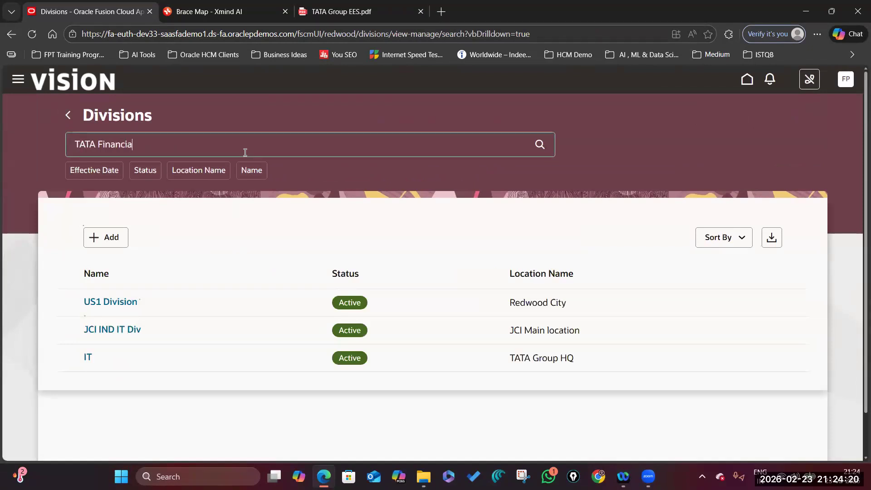
pyautogui.write('l')
pyautogui.press('Return')
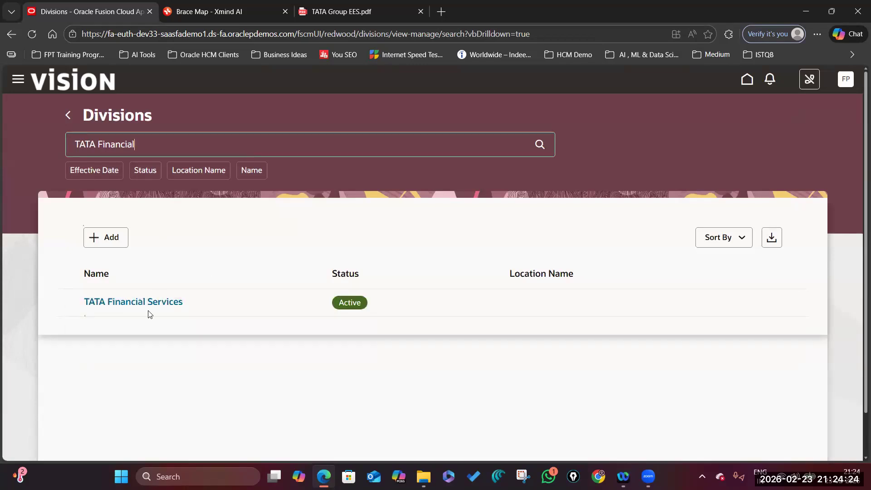
pyautogui.click(147, 303)
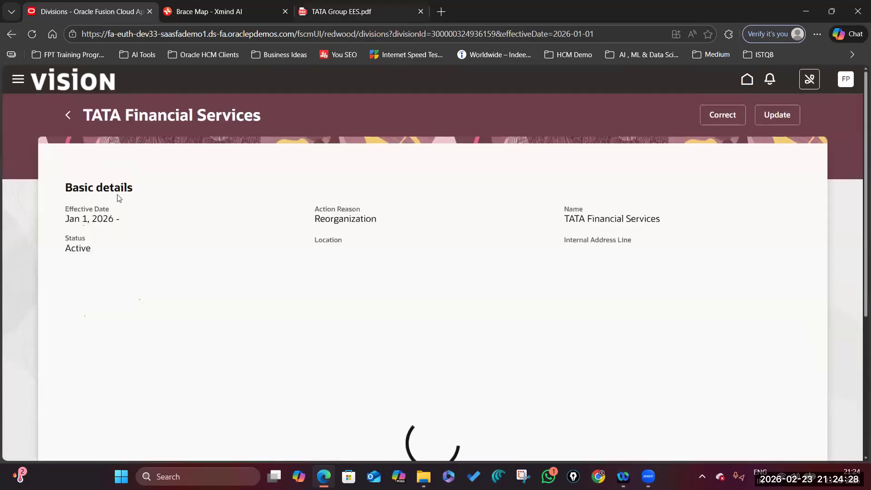
# Compare the TATA Financial Services division record with the enterprise structure in the Xmind brace map, and return to the division record.
pyautogui.click(245, 13)
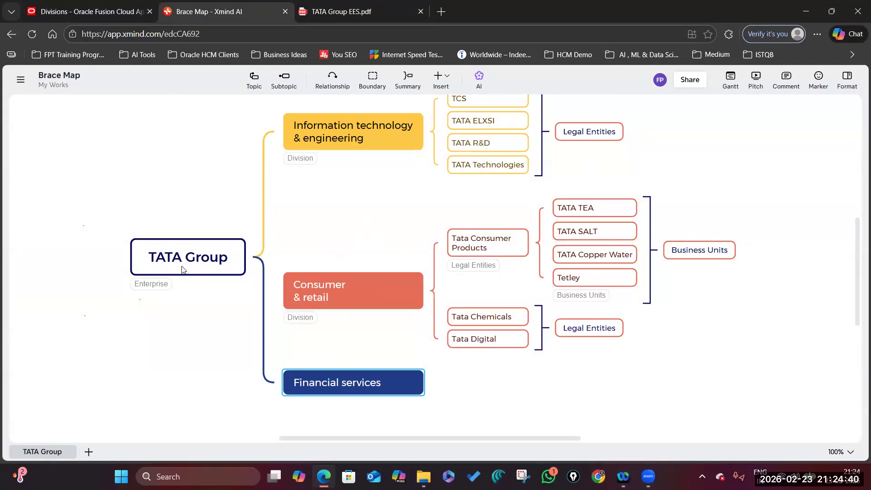
pyautogui.click(104, 14)
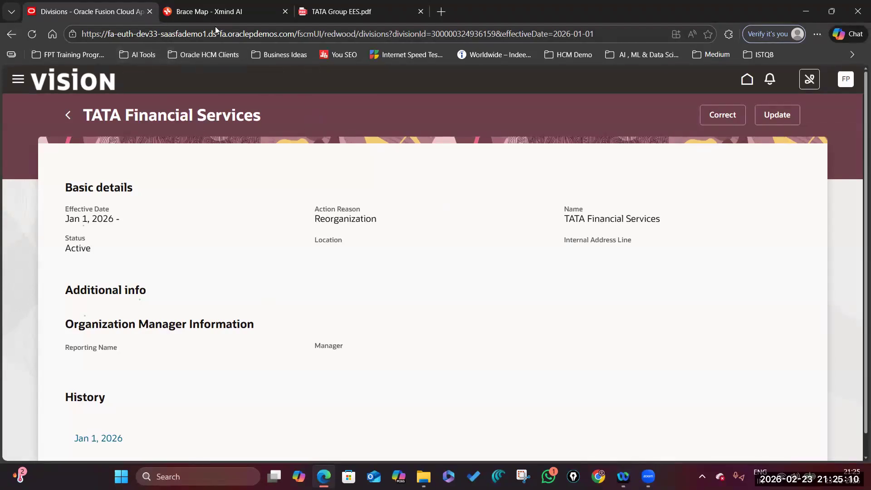
pyautogui.click(212, 14)
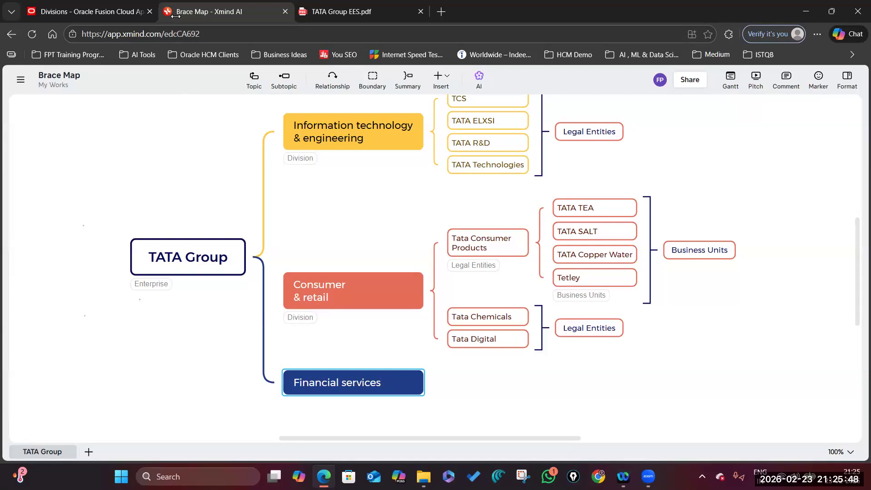
pyautogui.click(102, 10)
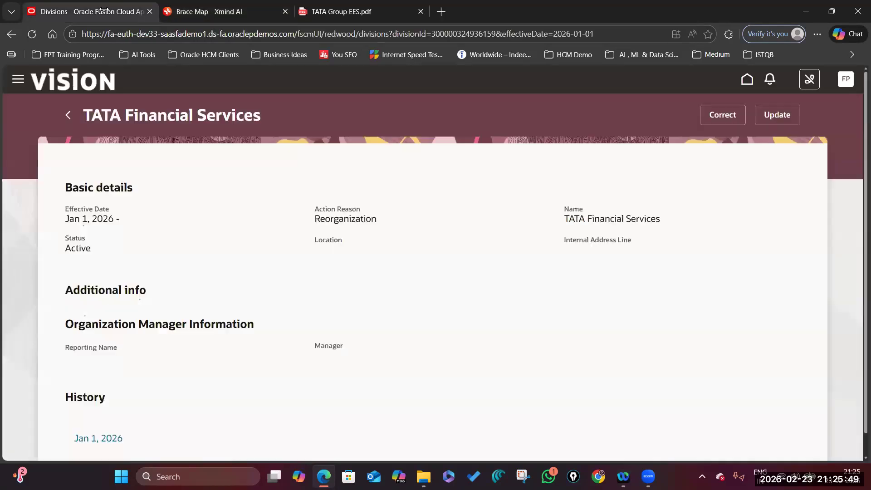
# Reopen the TATA Financial Services division from the Divisions search results and go back to the Divisions page.
pyautogui.click(68, 117)
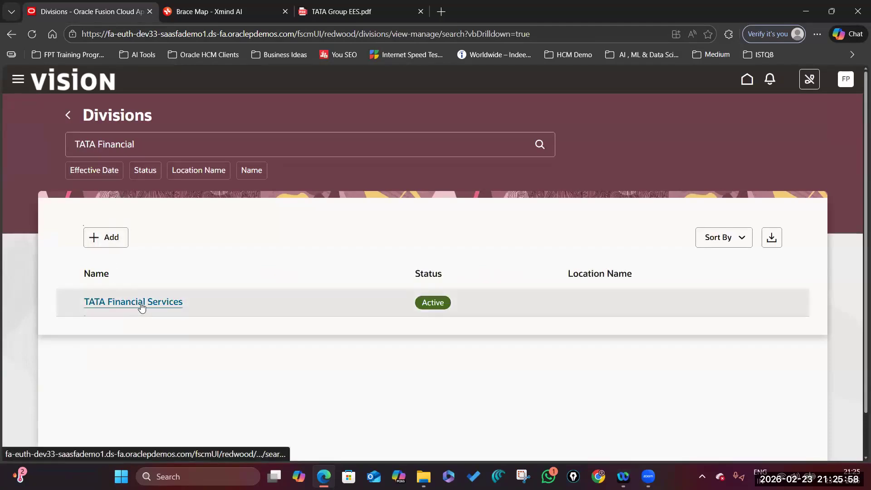
pyautogui.click(142, 303)
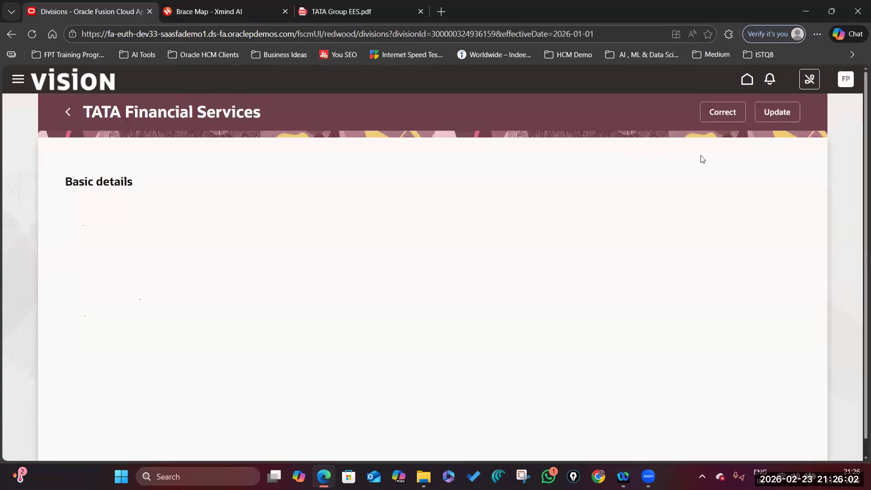
pyautogui.click(68, 112)
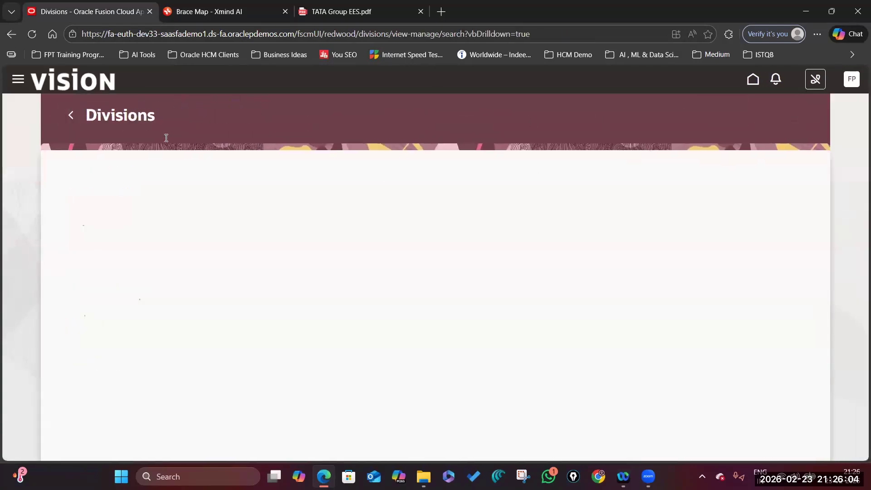
# Start another new division with effective start date Feb 16, 2026 and the name TATA Automotive.
pyautogui.click(109, 236)
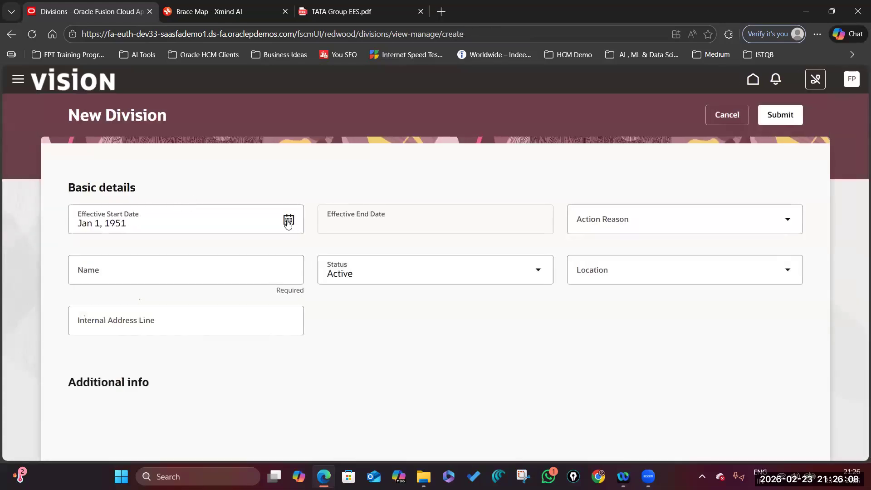
pyautogui.click(287, 221)
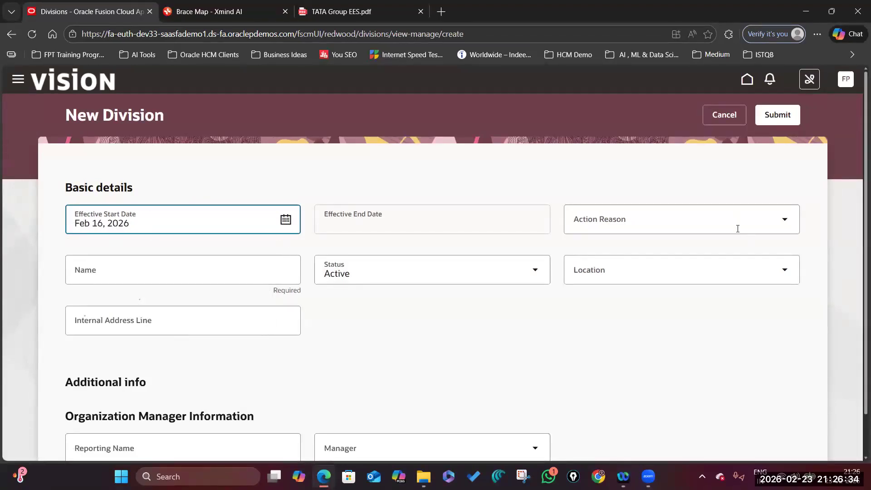
pyautogui.click(233, 267)
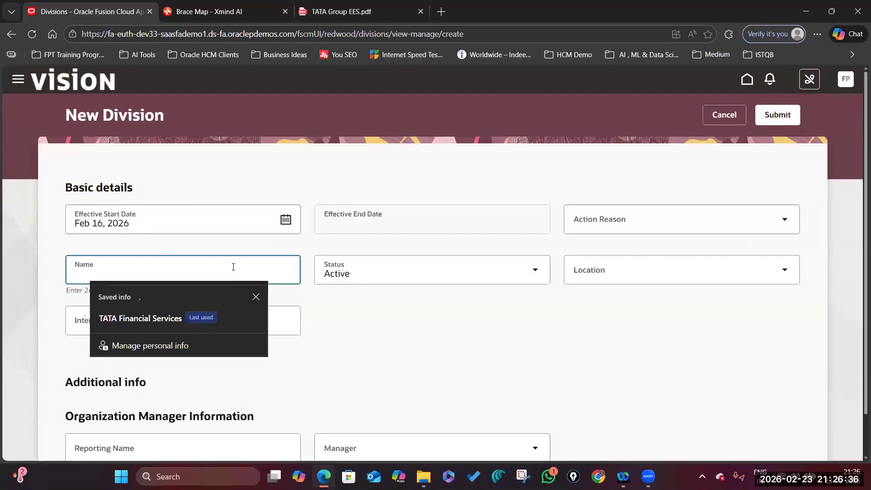
pyautogui.write('TATA Automotive')
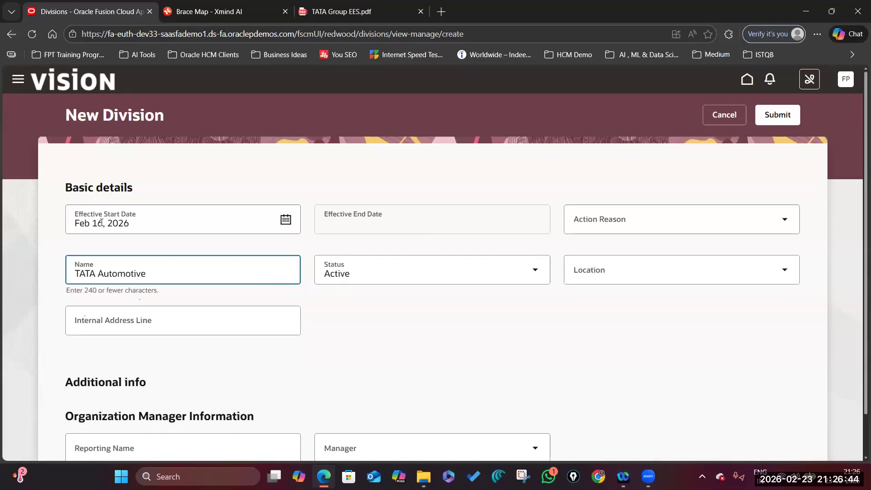
# Check the name entered for the new TATA Automotive division and submit the division.
pyautogui.click(288, 300)
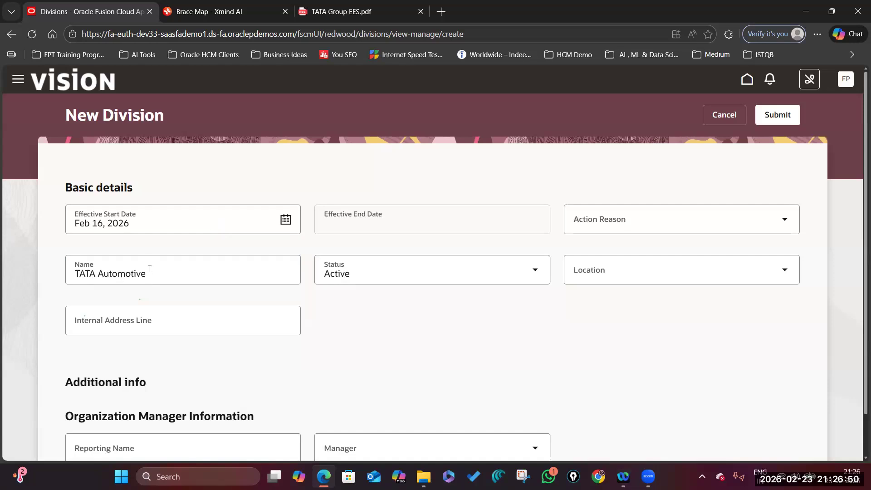
pyautogui.tripleClick(175, 274)
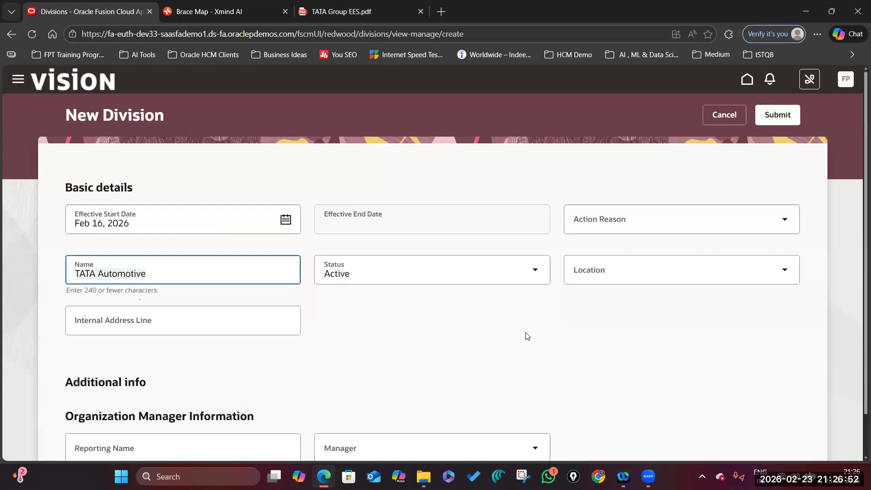
pyautogui.click(779, 115)
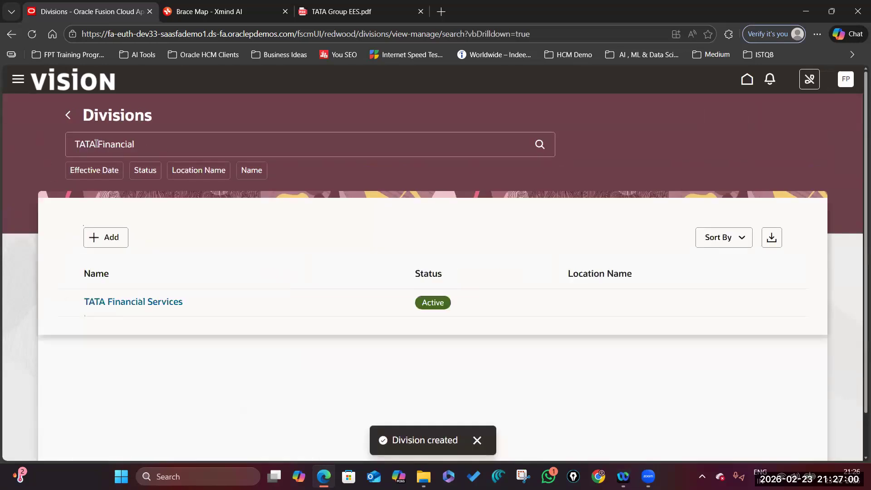
# Search the divisions for all names matching TATA%.
pyautogui.moveTo(96, 143); pyautogui.dragTo(179, 141)
pyautogui.press('BackSpace')
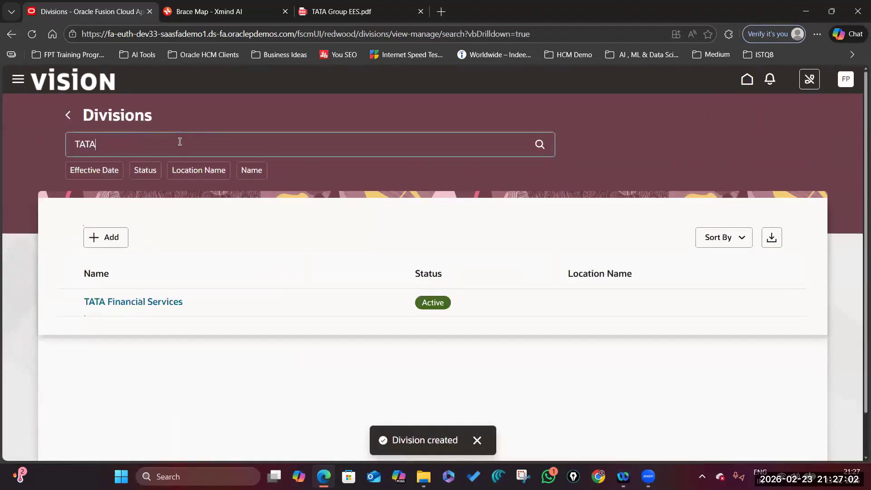
pyautogui.write('%')
pyautogui.press('Return')
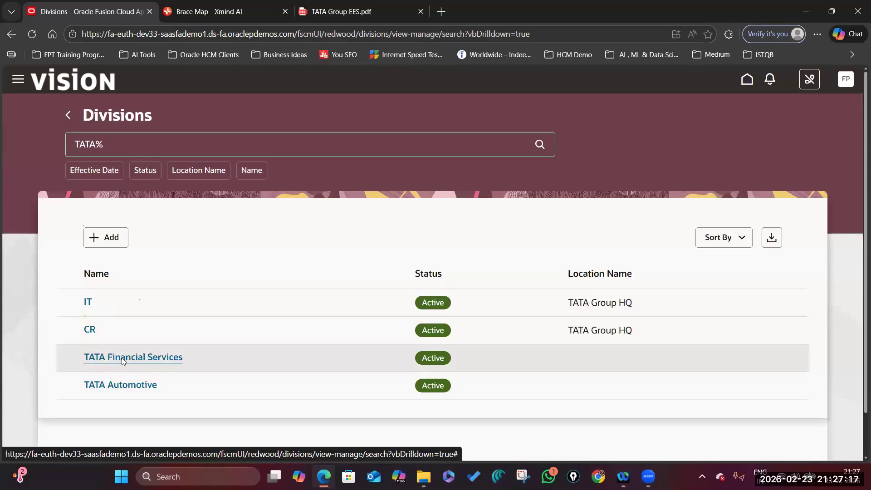
# View the TATA Financial Services and TATA Automotive division records from the search results and return to the Divisions page.
pyautogui.click(123, 357)
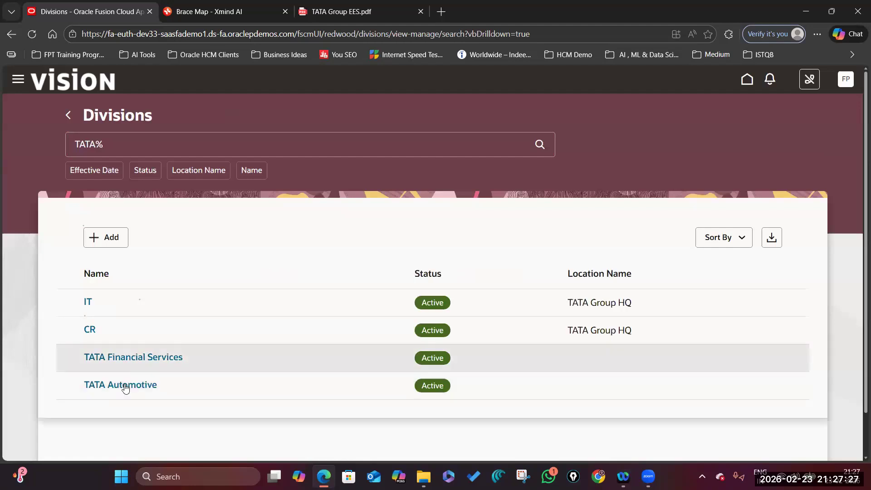
pyautogui.click(126, 386)
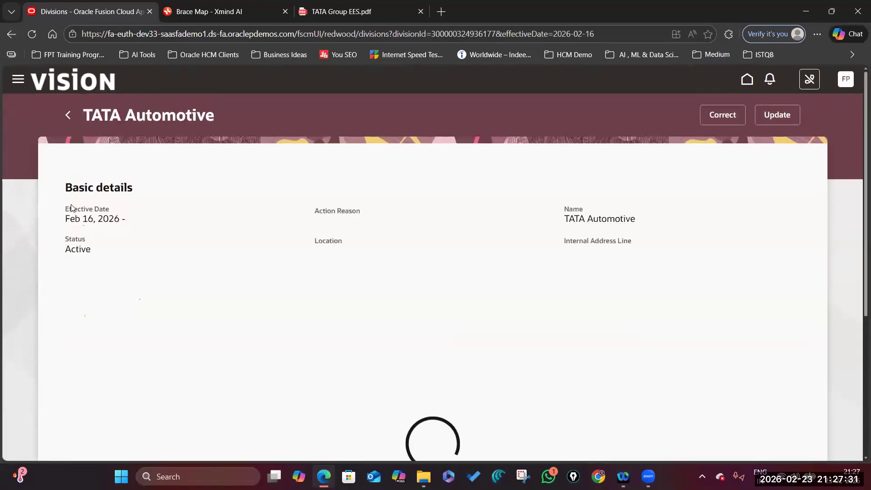
pyautogui.click(68, 115)
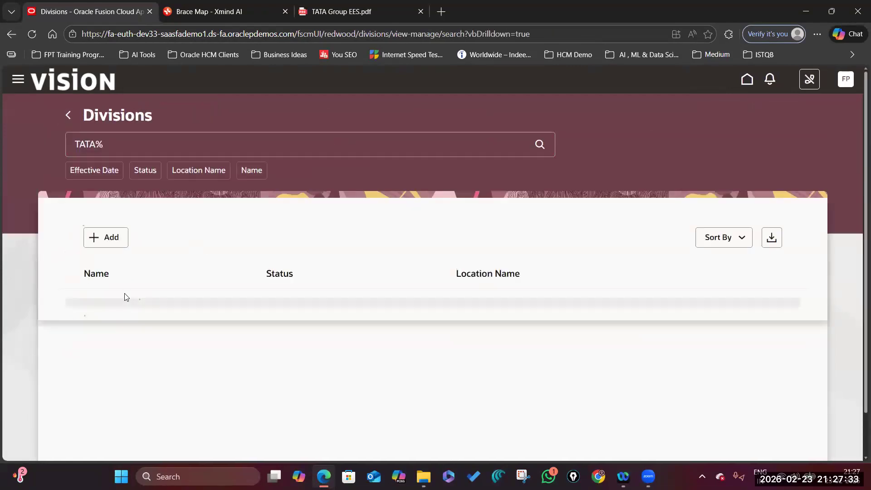